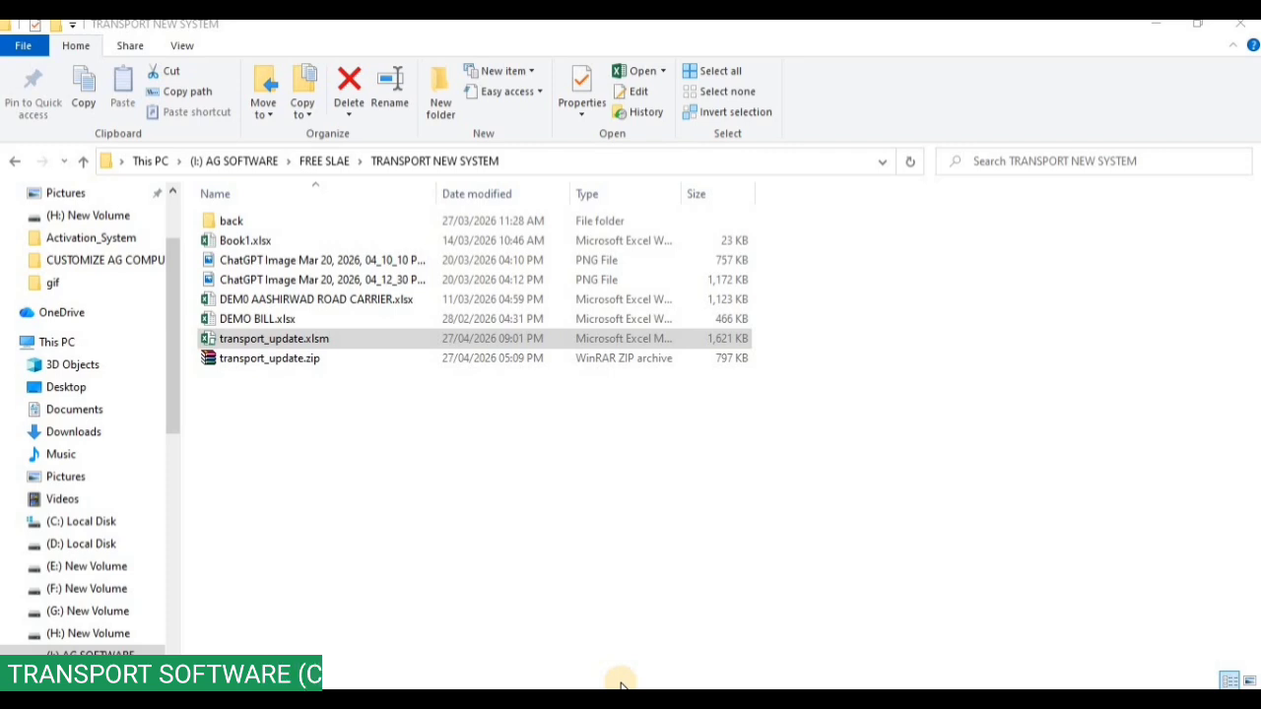
Open transport_update.xlsm from the TRANSPORT NEW SYSTEM folder through its context menu.
right_click(386, 340)
click(522, 367)
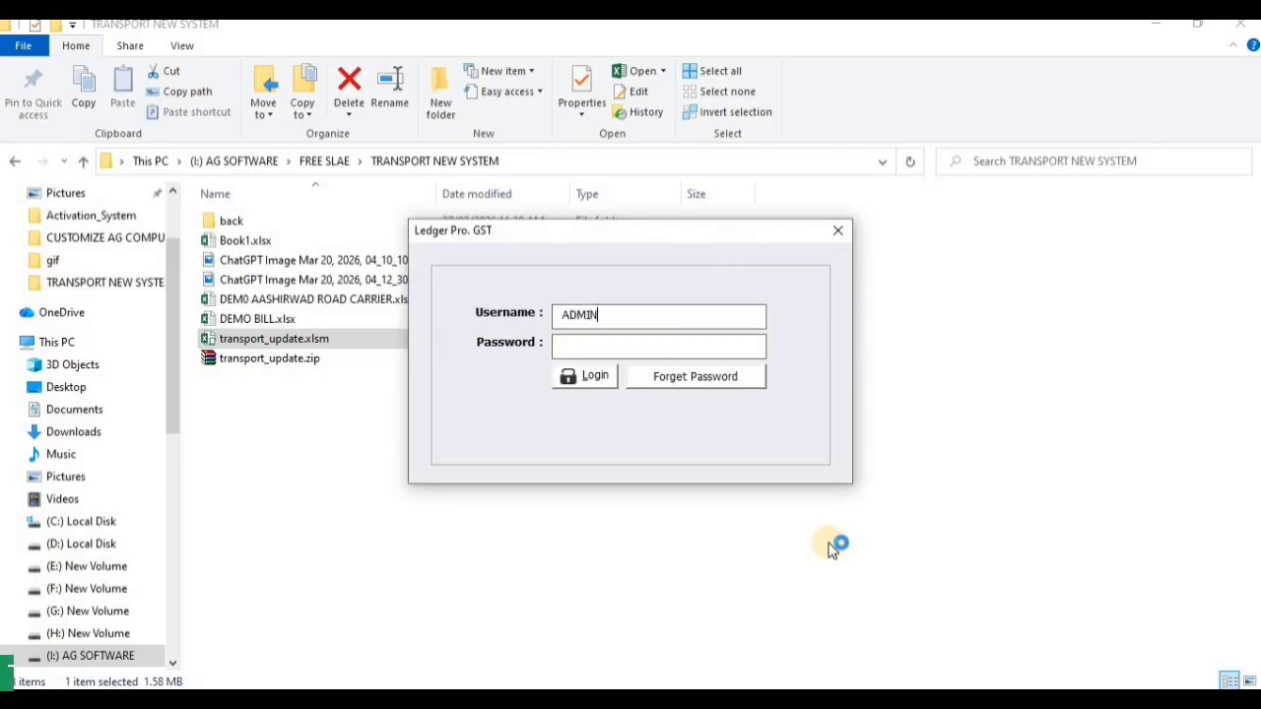
Enter the admin account password in the Ledger Pro. GST login box and submit it.
text(123)
key(Tab)
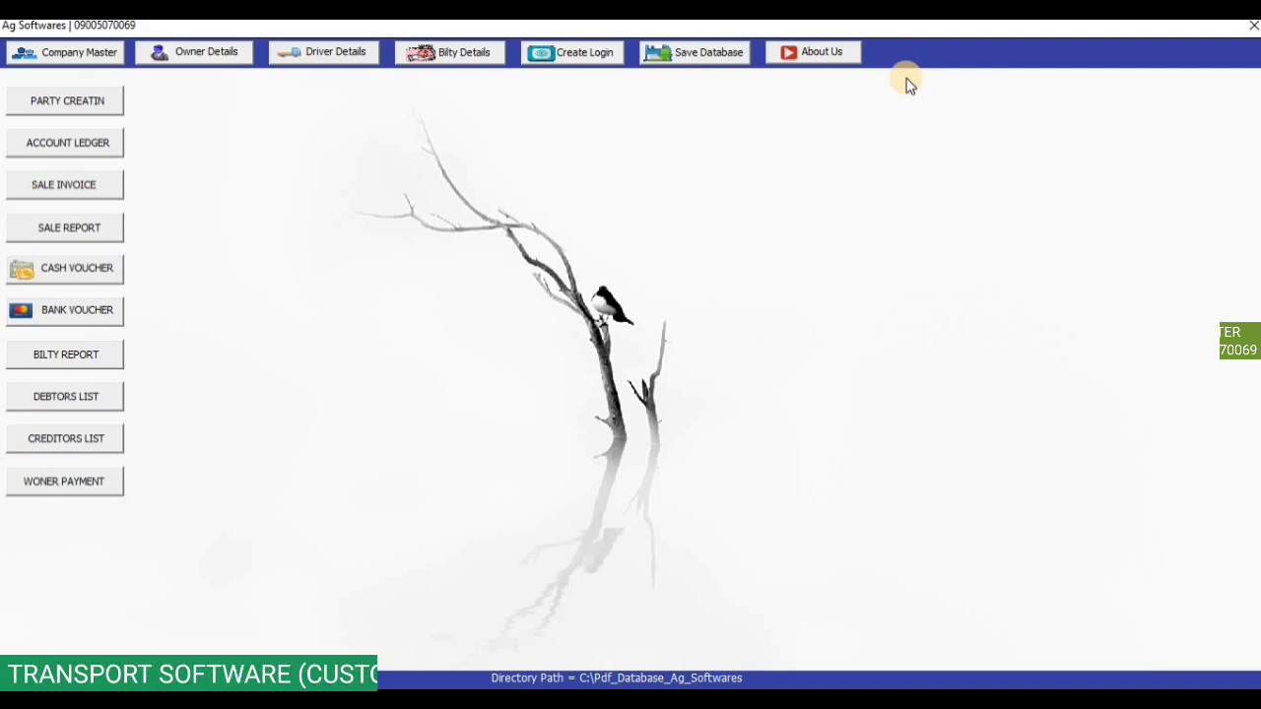
Look over the saved details in the Company Creation form, then close it.
click(43, 61)
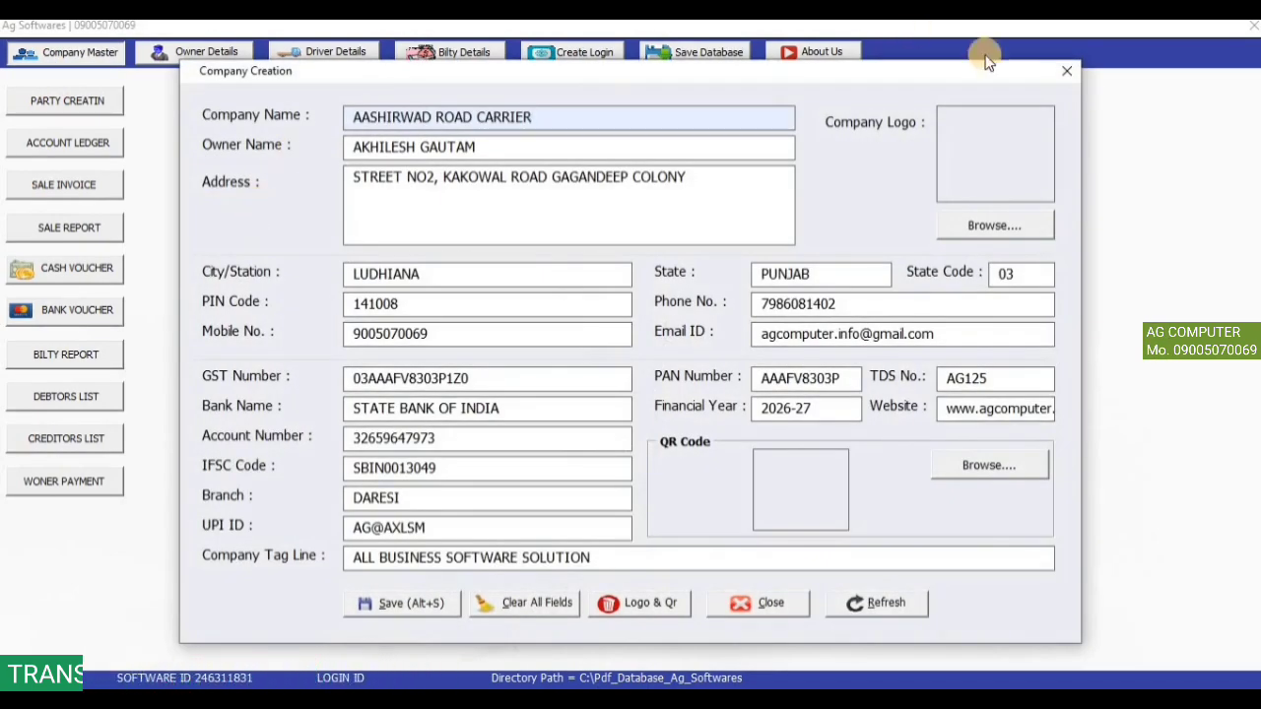
click(1072, 72)
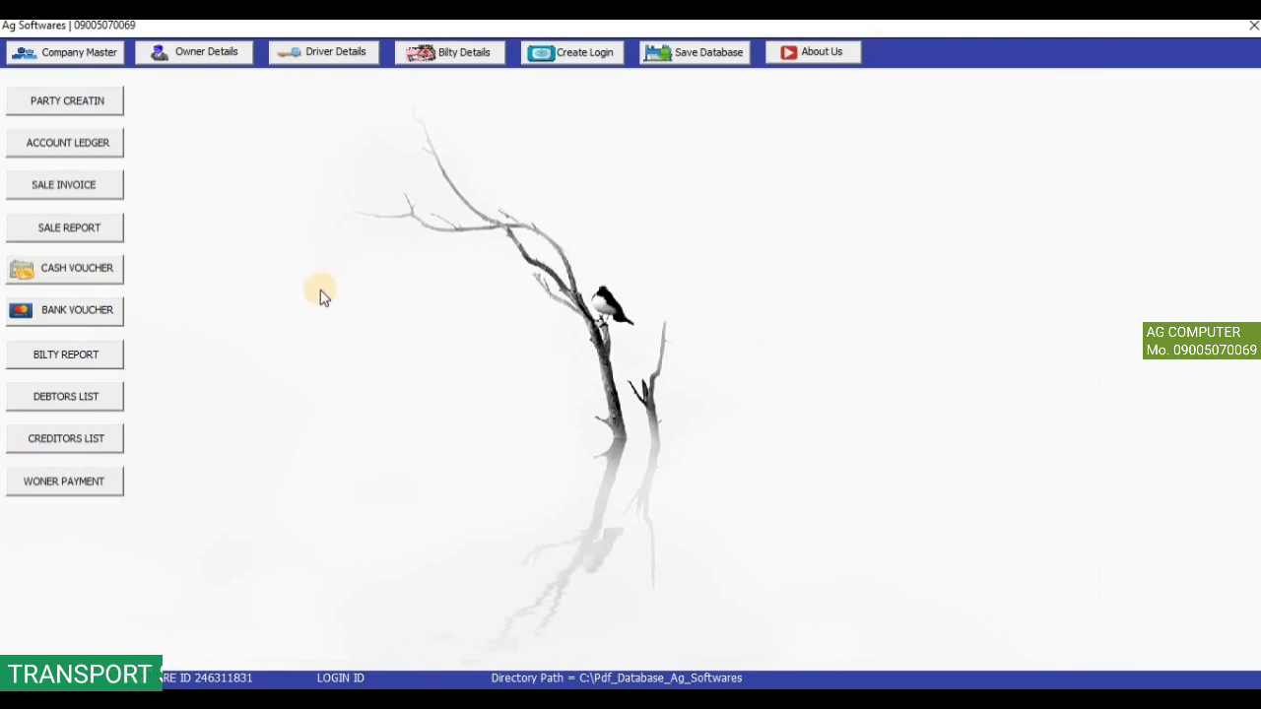
Load the existing truck owner's row into the Truck Owner Details edit fields, then close the form.
click(192, 54)
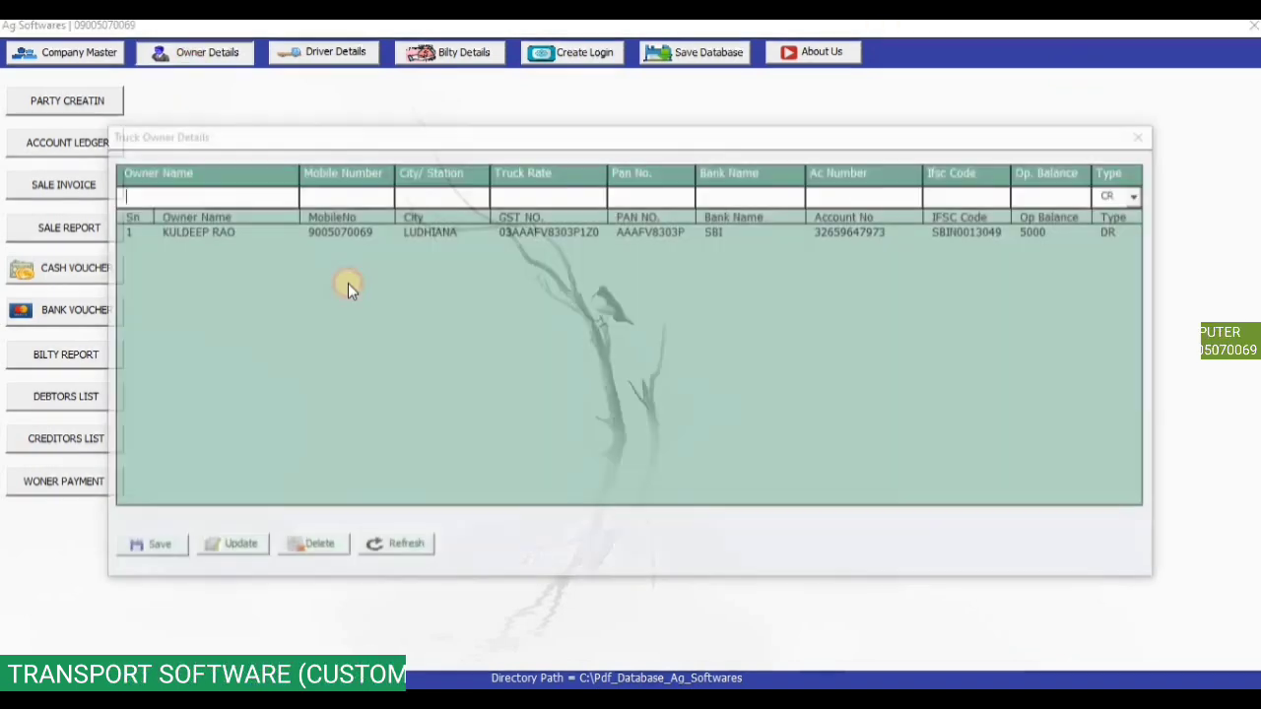
click(300, 230)
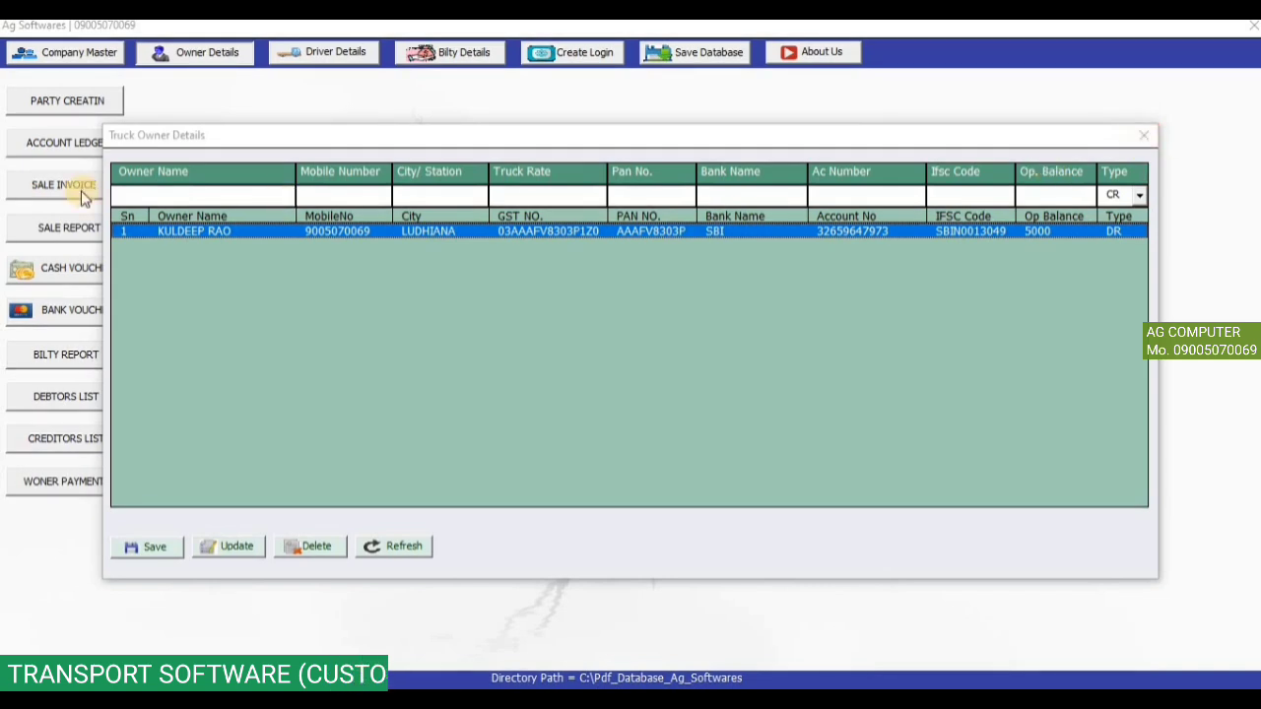
click(160, 196)
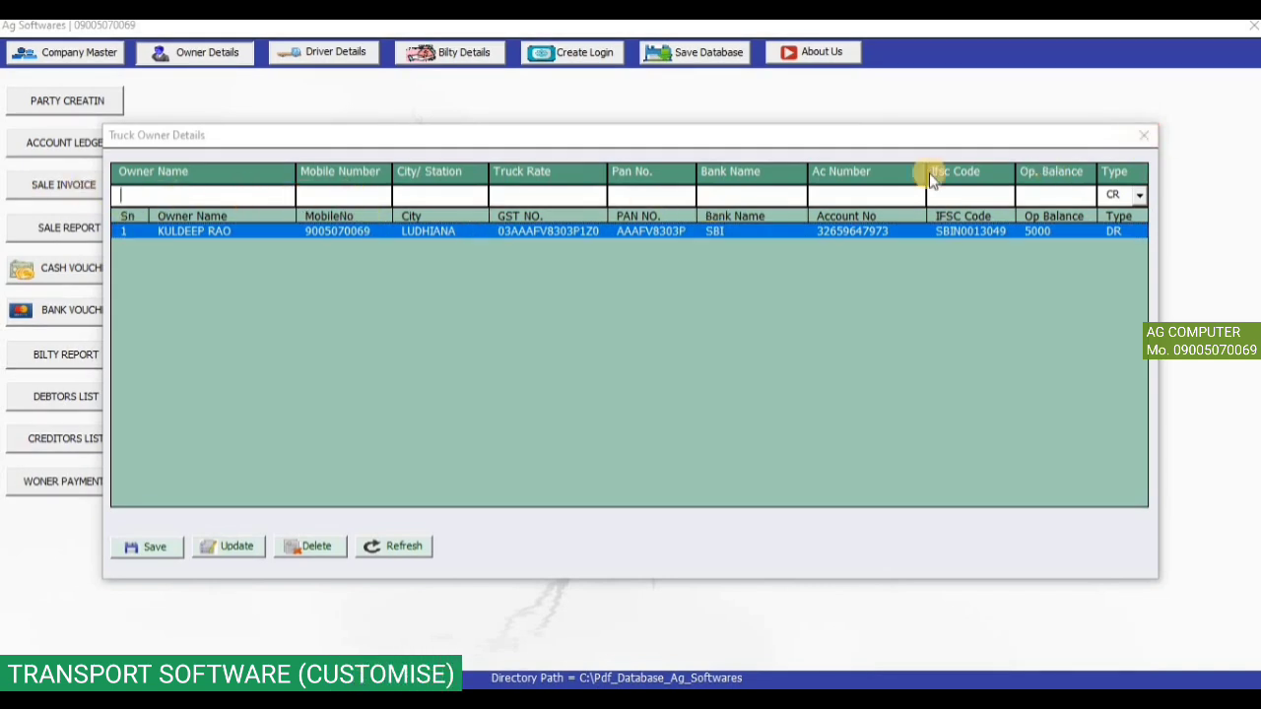
click(693, 230)
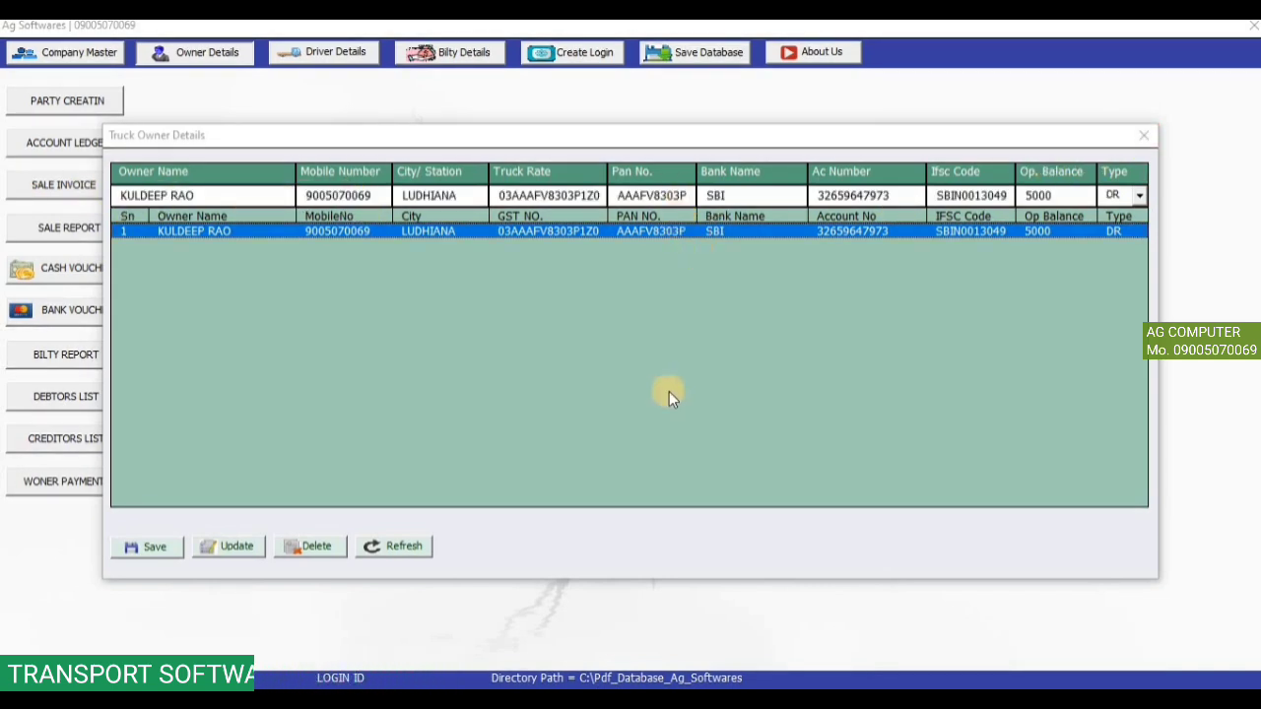
click(1143, 136)
click(325, 52)
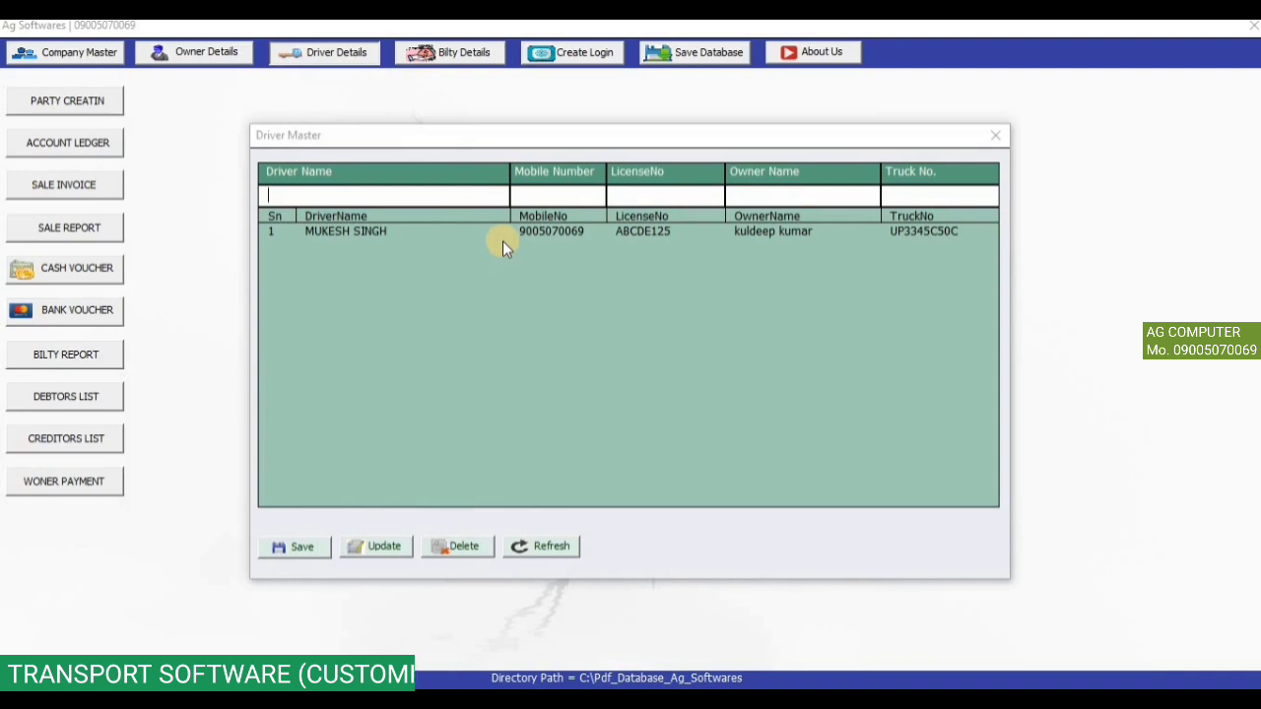
Save a new driver with the driver's name and mobile number, then close Driver Master.
text(AB)
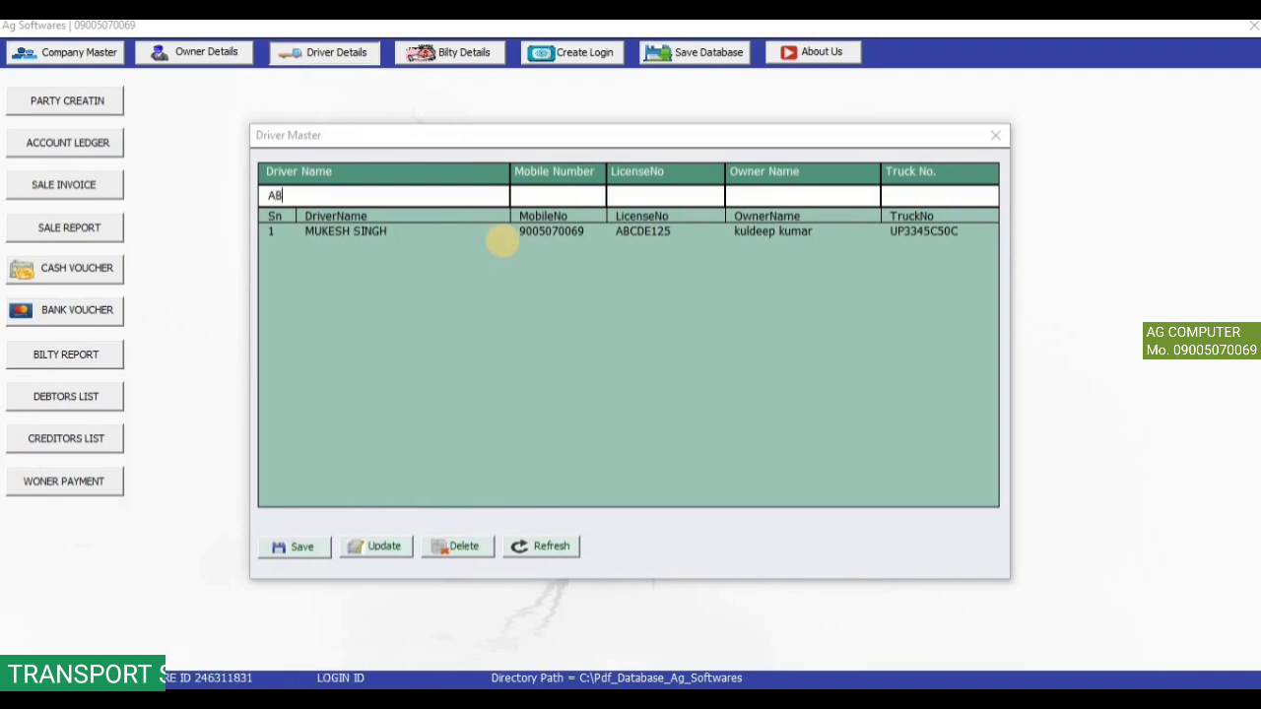
key(BackSpace)
key(BackSpace)
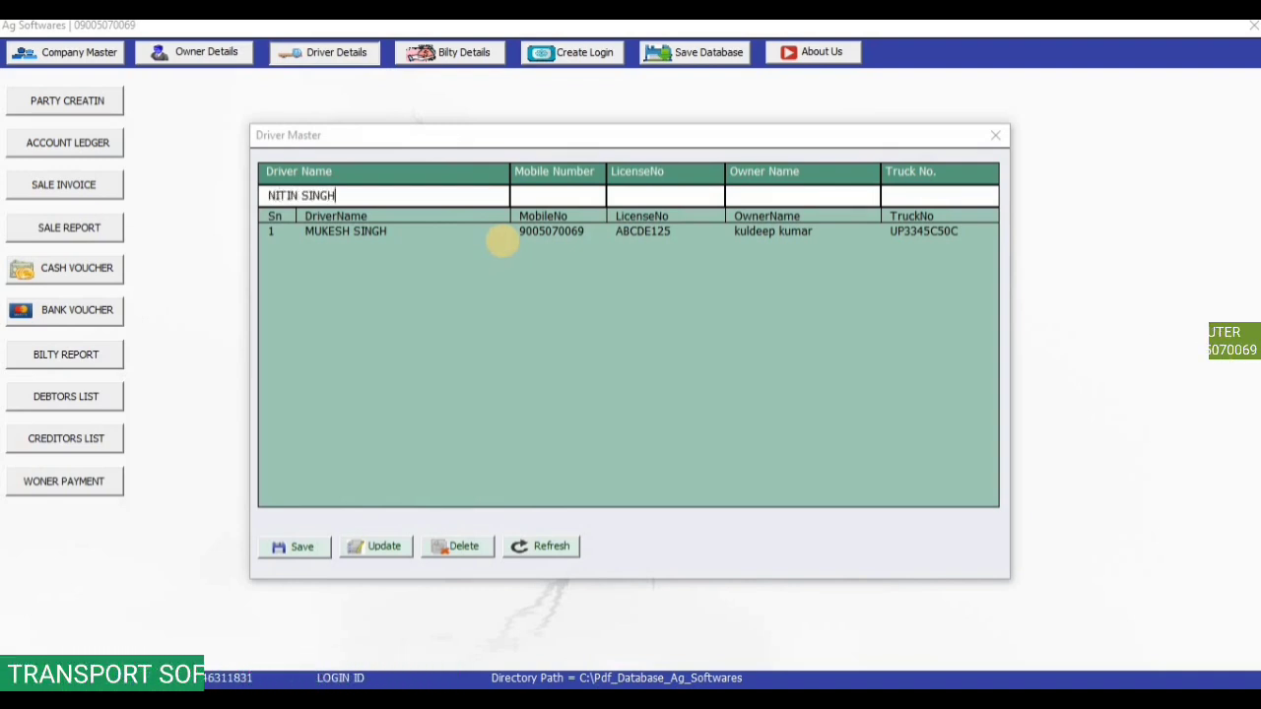
key(Tab)
text(798608)
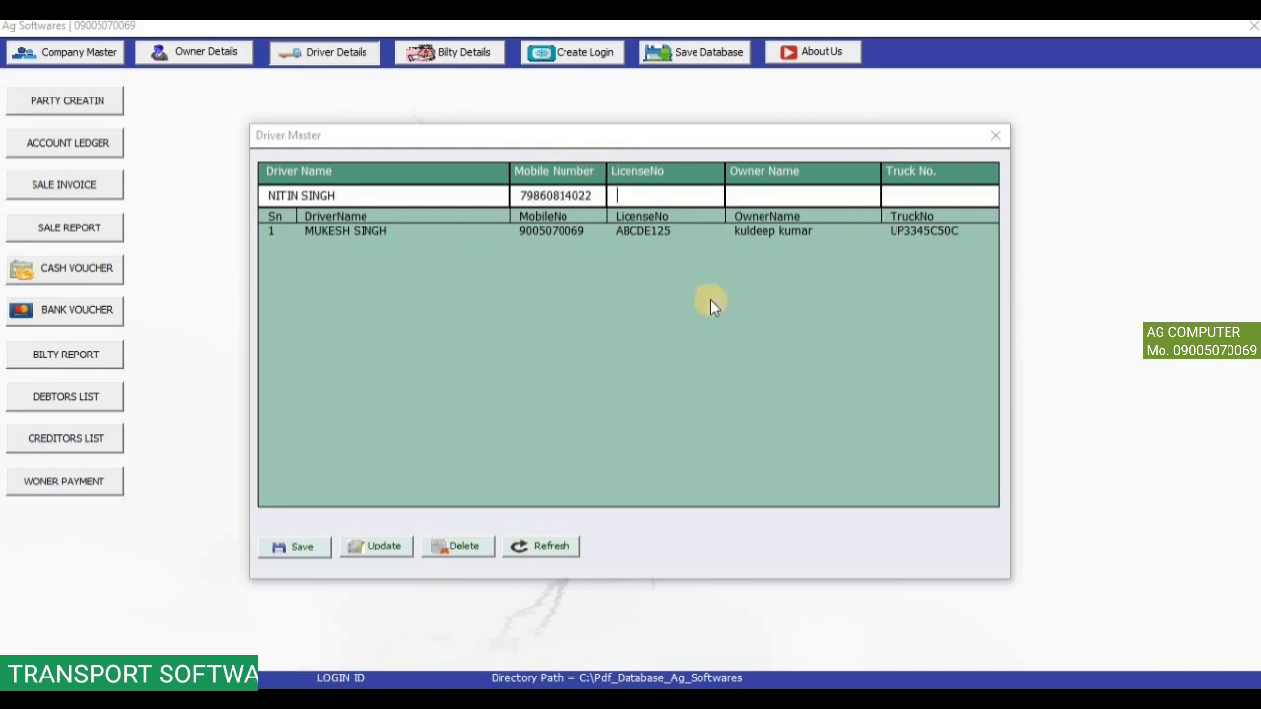
click(296, 547)
click(698, 426)
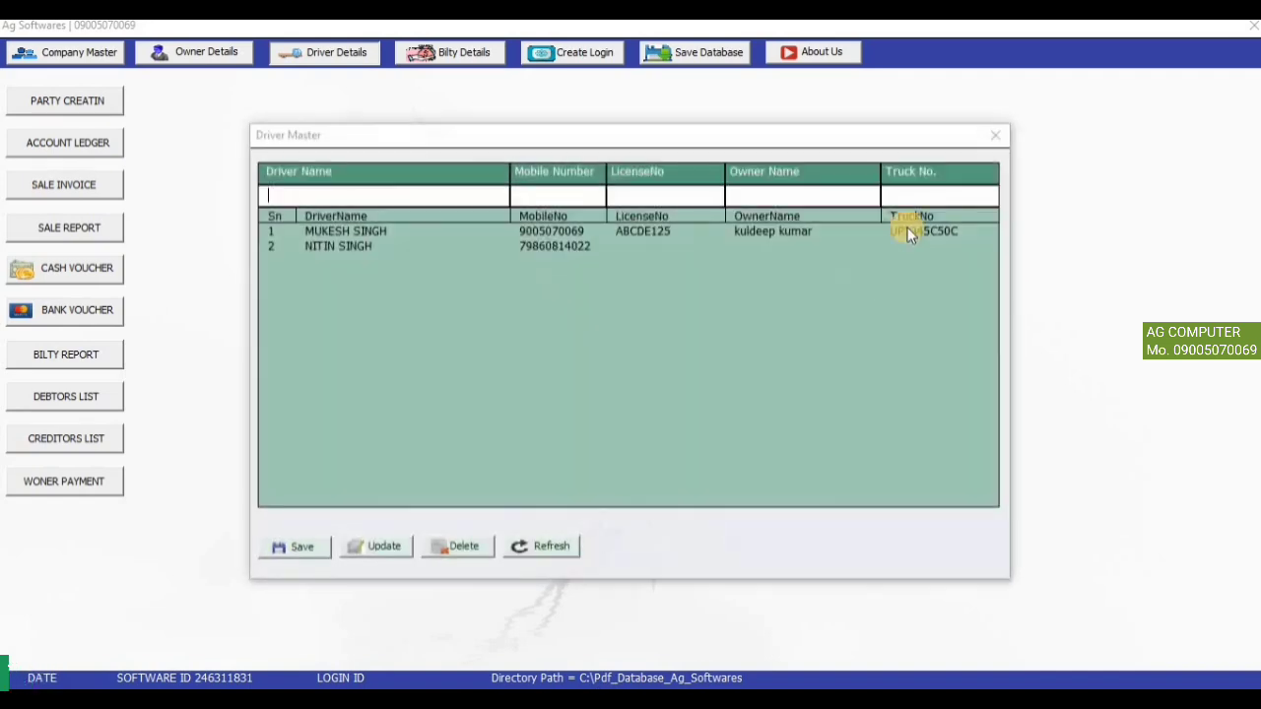
click(996, 136)
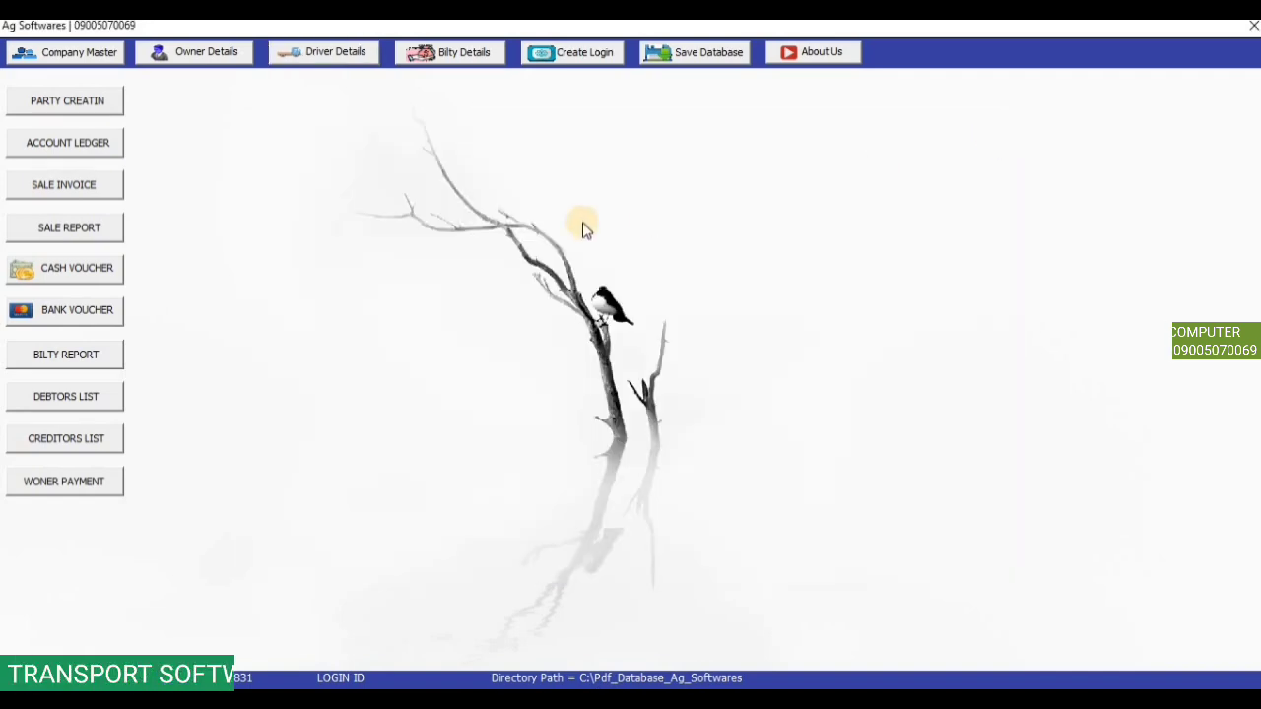
Open the party creation form and check the account type list and party search window.
click(65, 100)
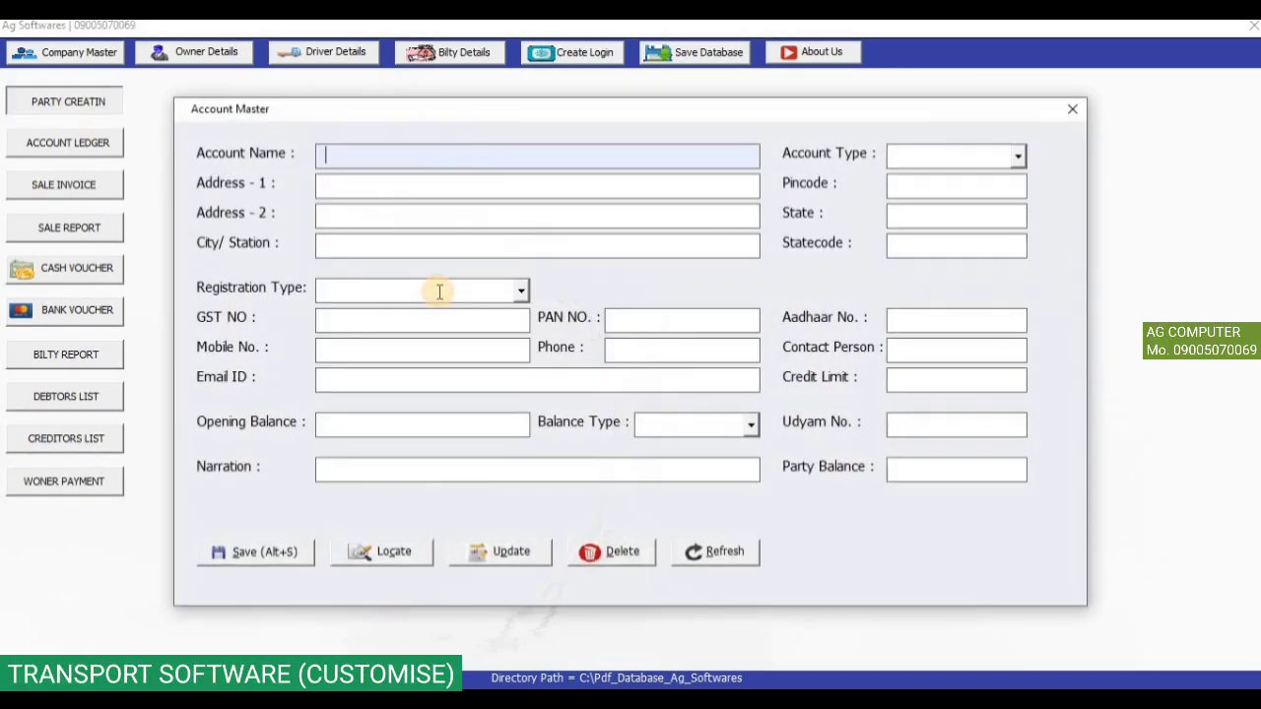
click(1021, 156)
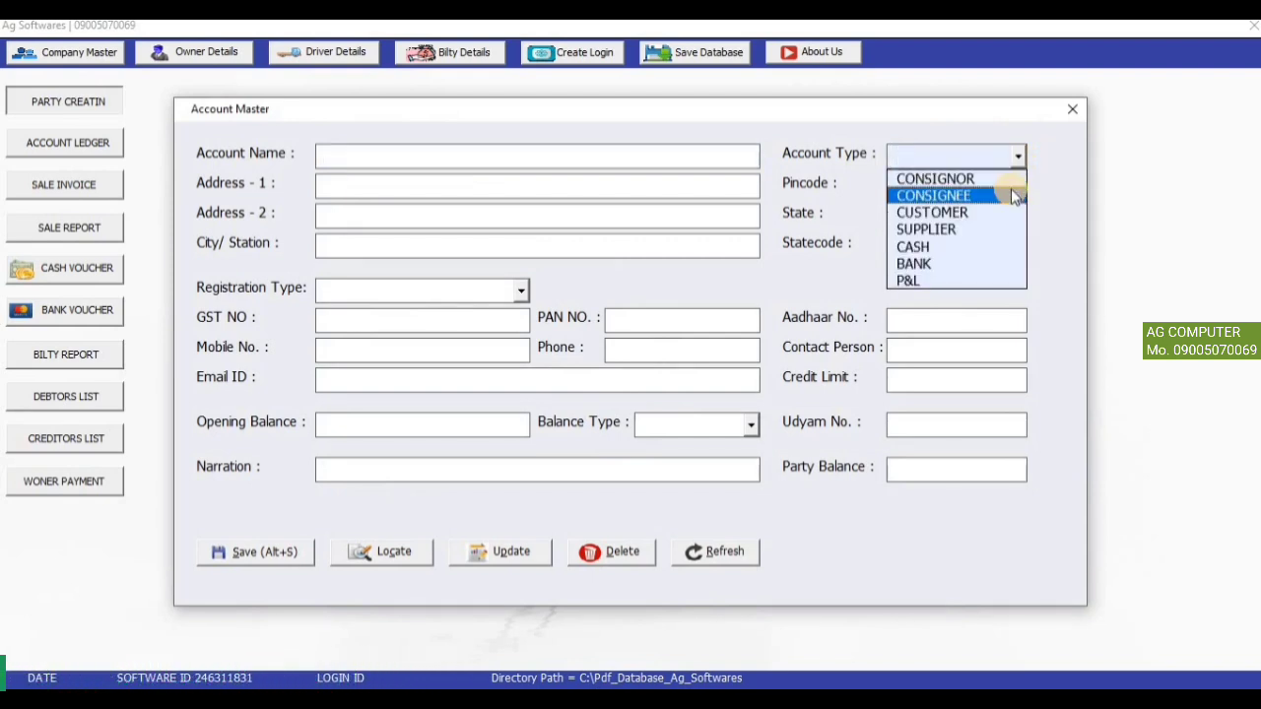
click(409, 555)
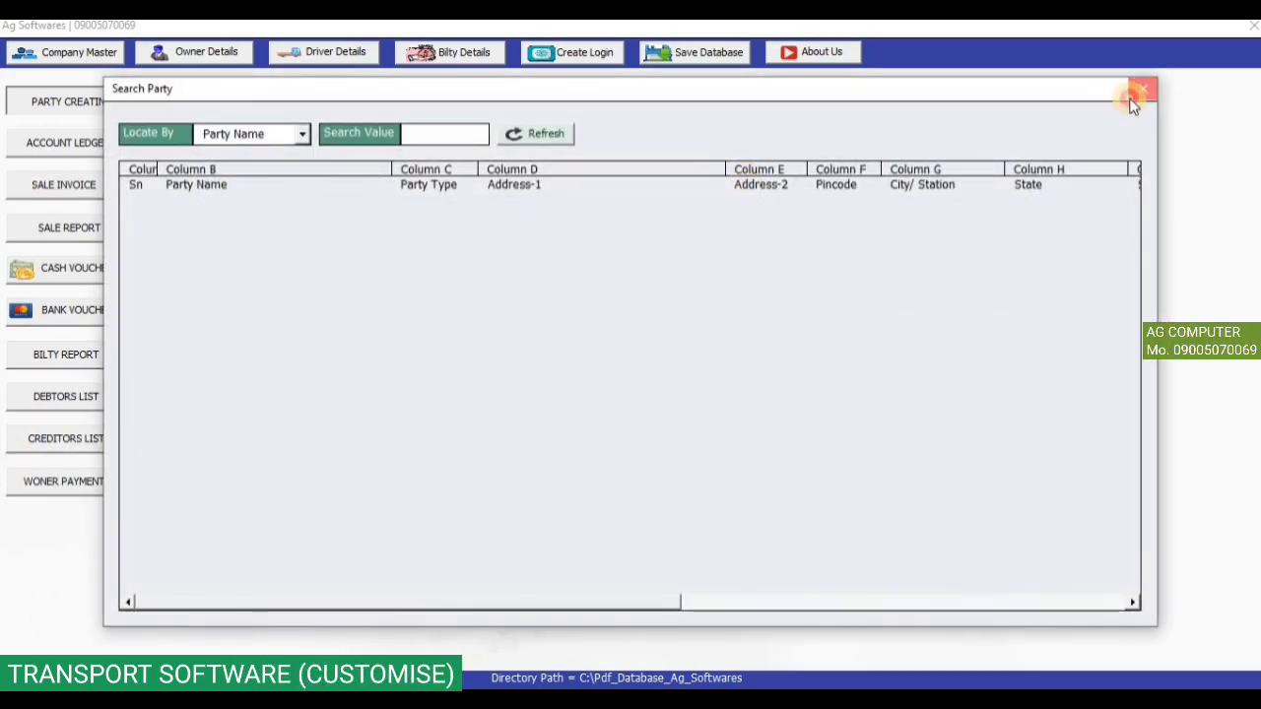
click(1142, 90)
Save a new party with account type CONSIGNOR and city LUDHIANA.
click(571, 163)
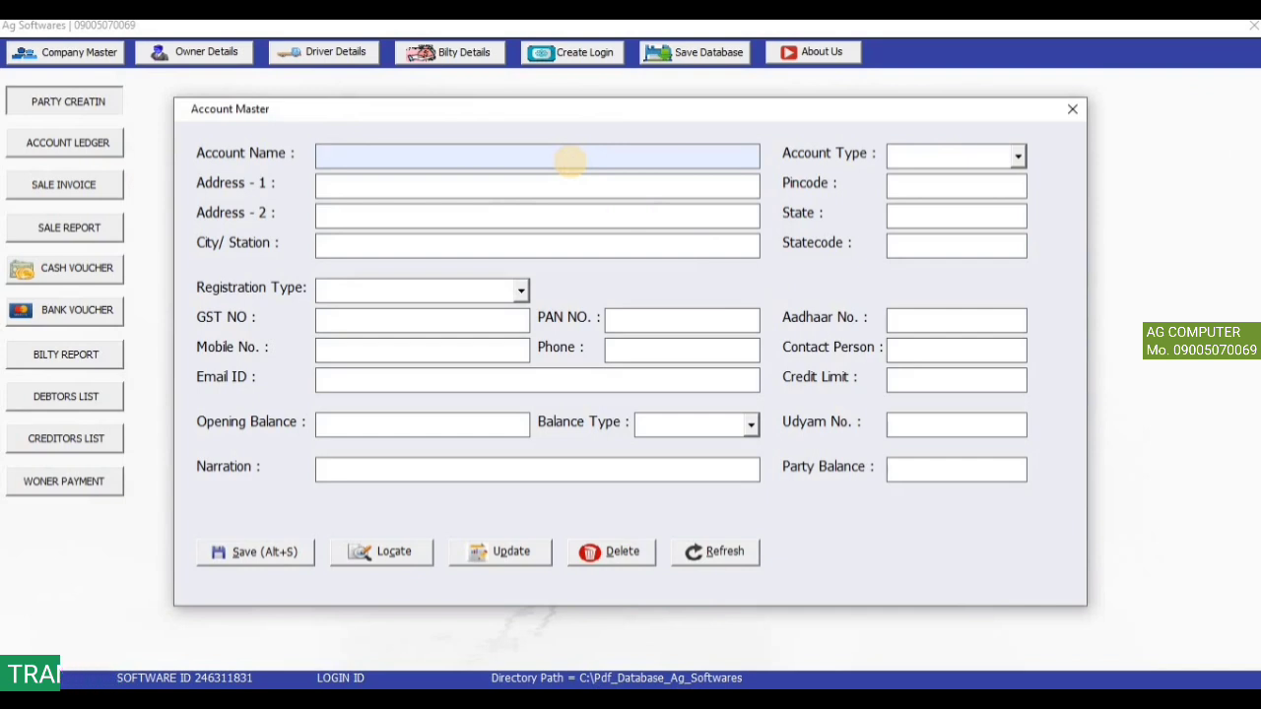
text(AKHILESH)
key(Return)
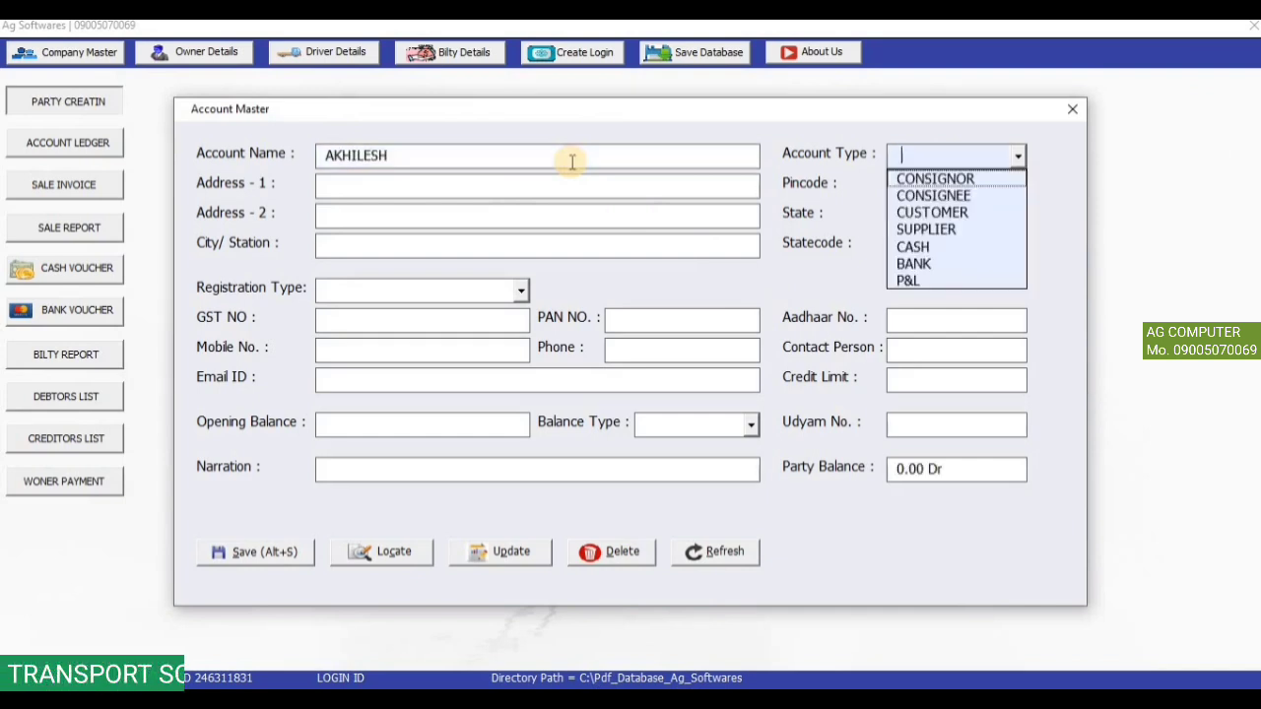
key(Down)
key(Return)
key(Return)
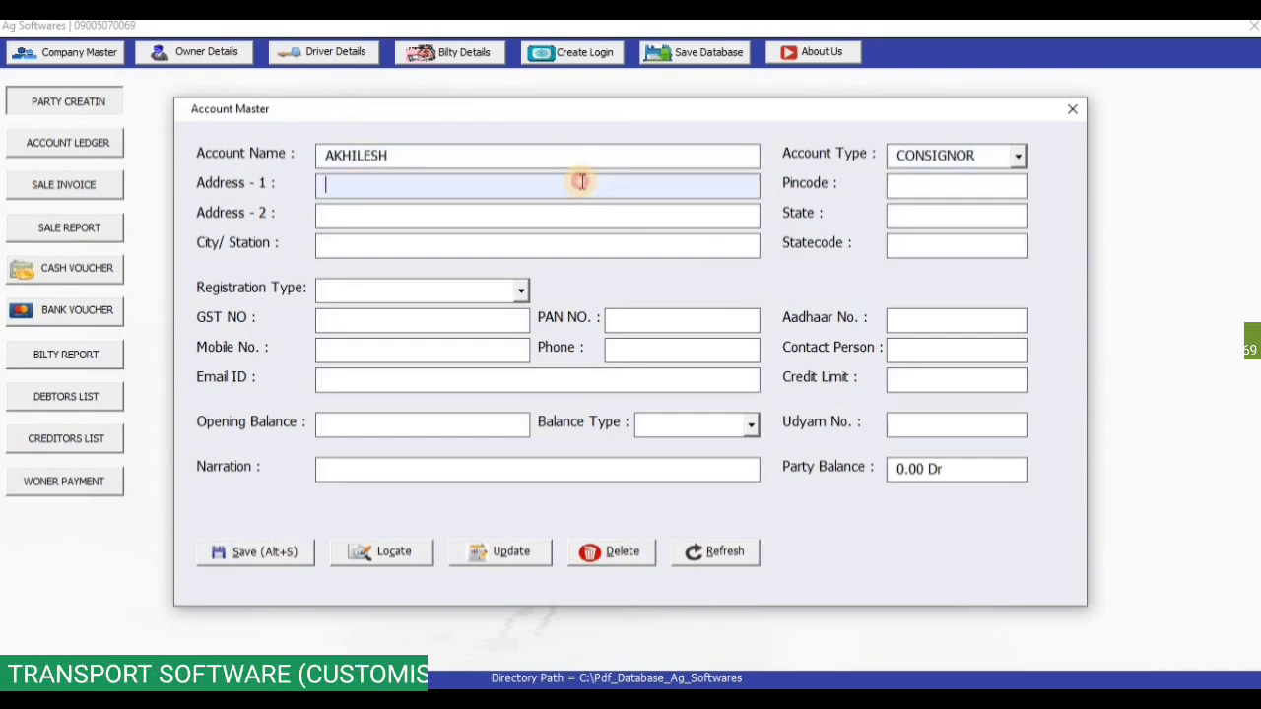
key(Return)
key(Return)
text(LUDHIANA)
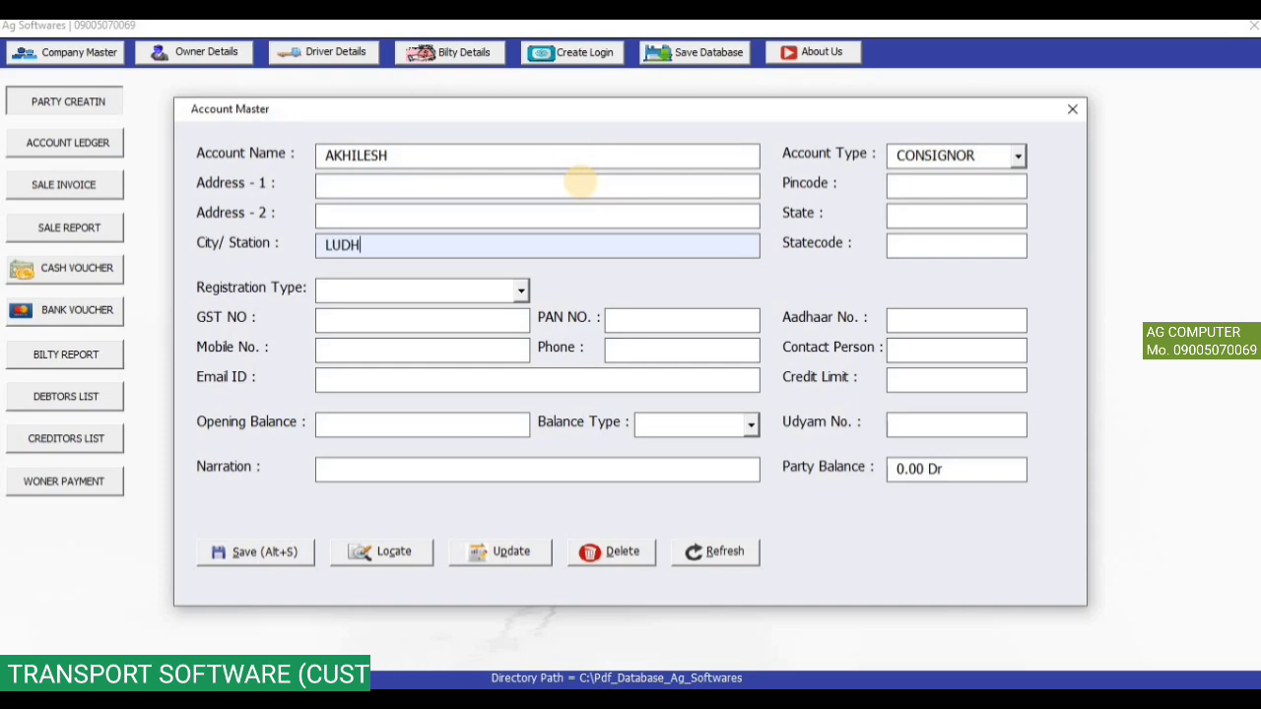
click(274, 558)
click(696, 423)
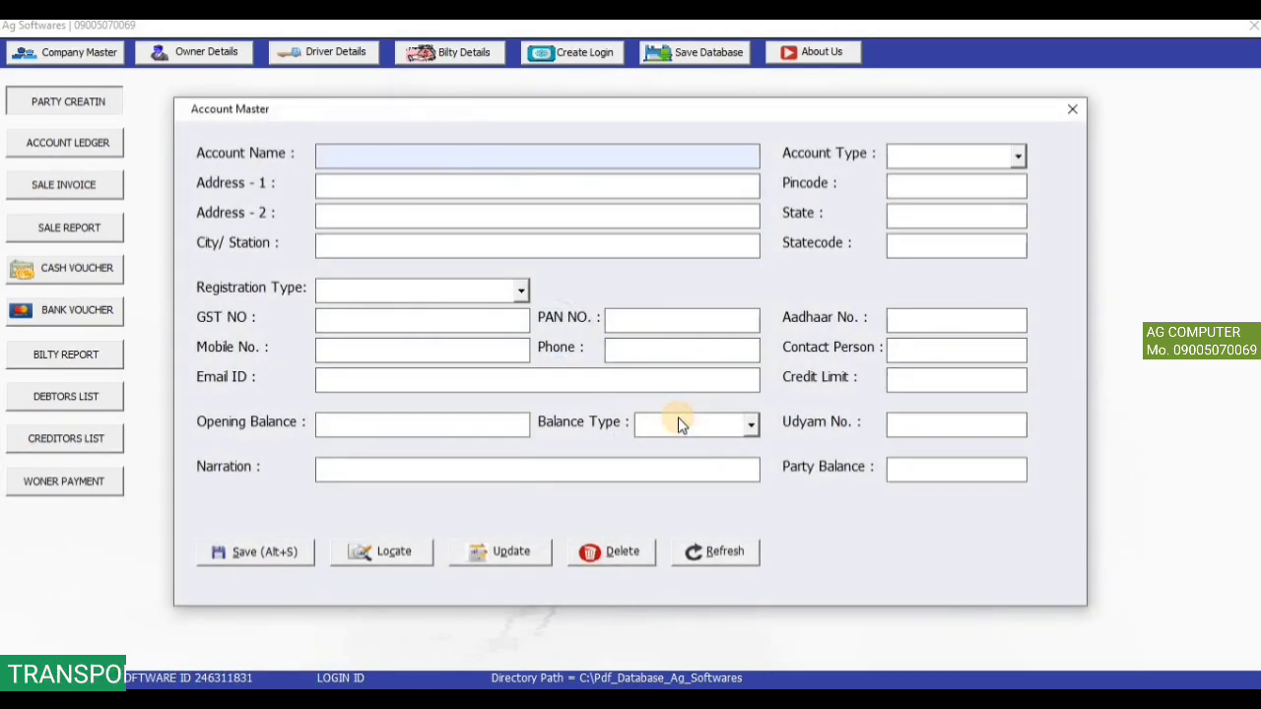
Save a second party as CONSIGNEE in KANPUR, then close Account Master.
text(PANKAJ)
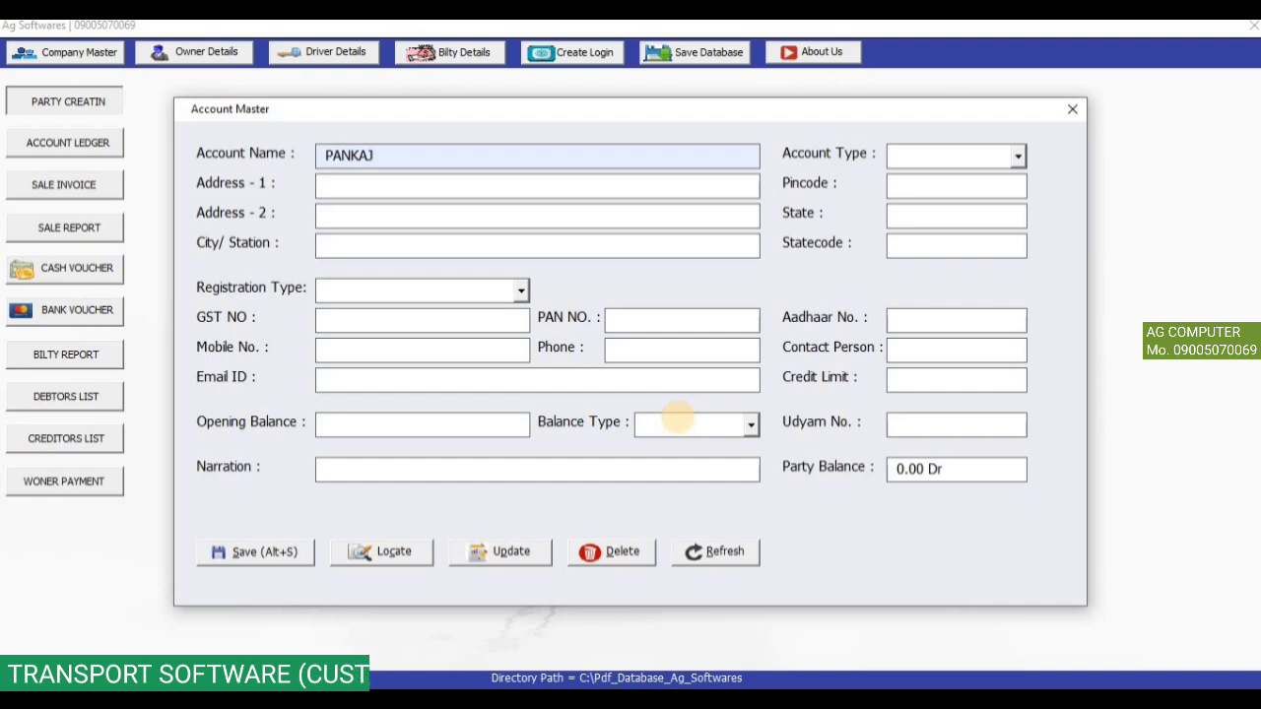
key(Return)
key(Down)
key(Down)
key(Return)
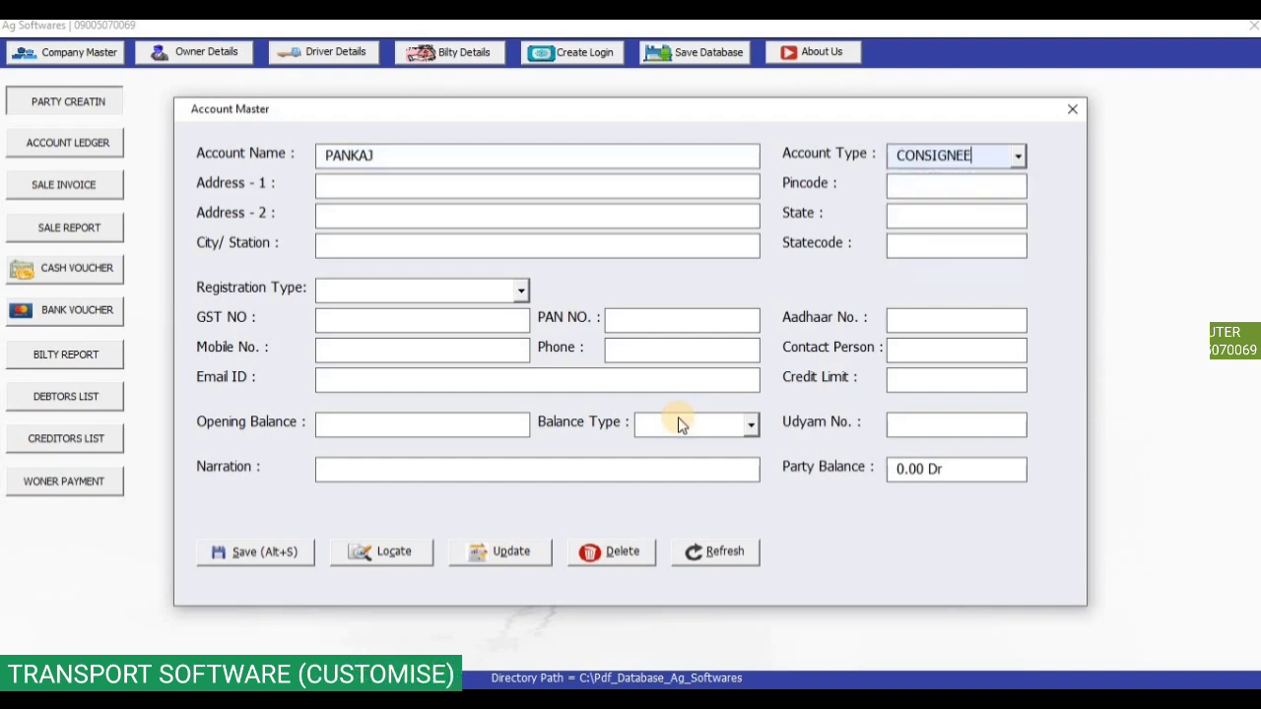
click(483, 244)
text(KAN)
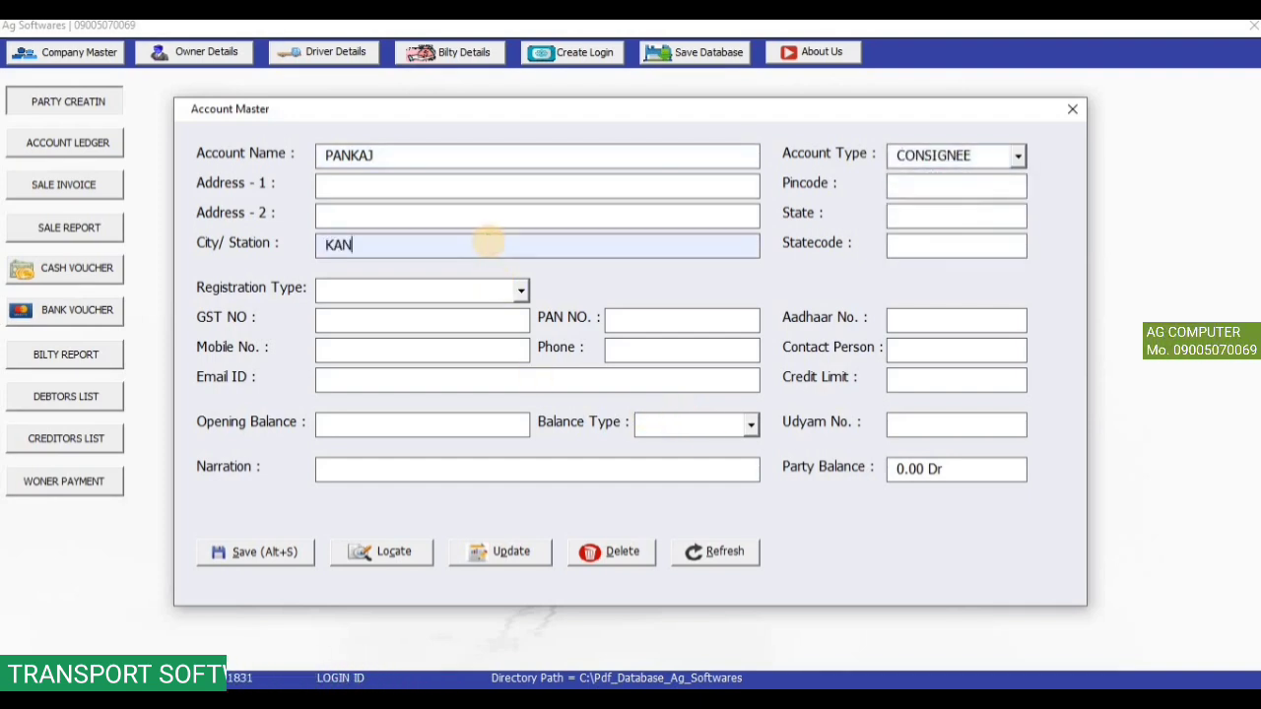
text(PUR)
click(304, 544)
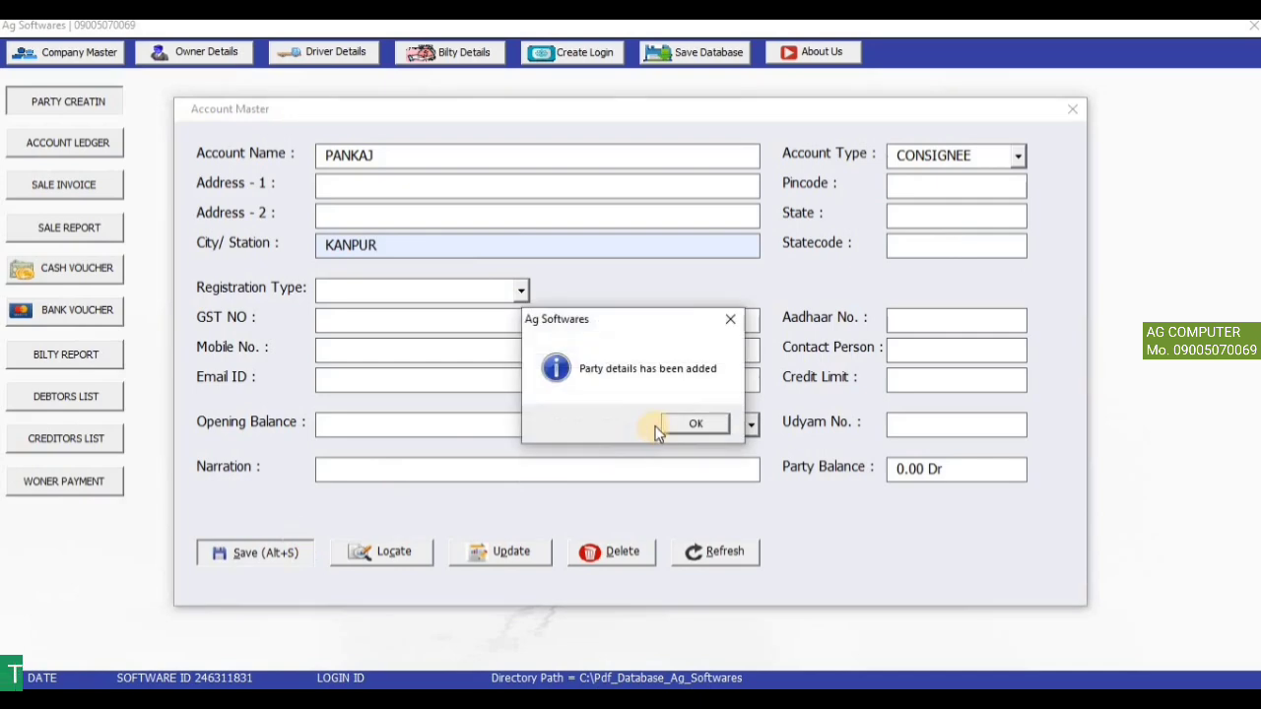
click(680, 424)
click(1072, 108)
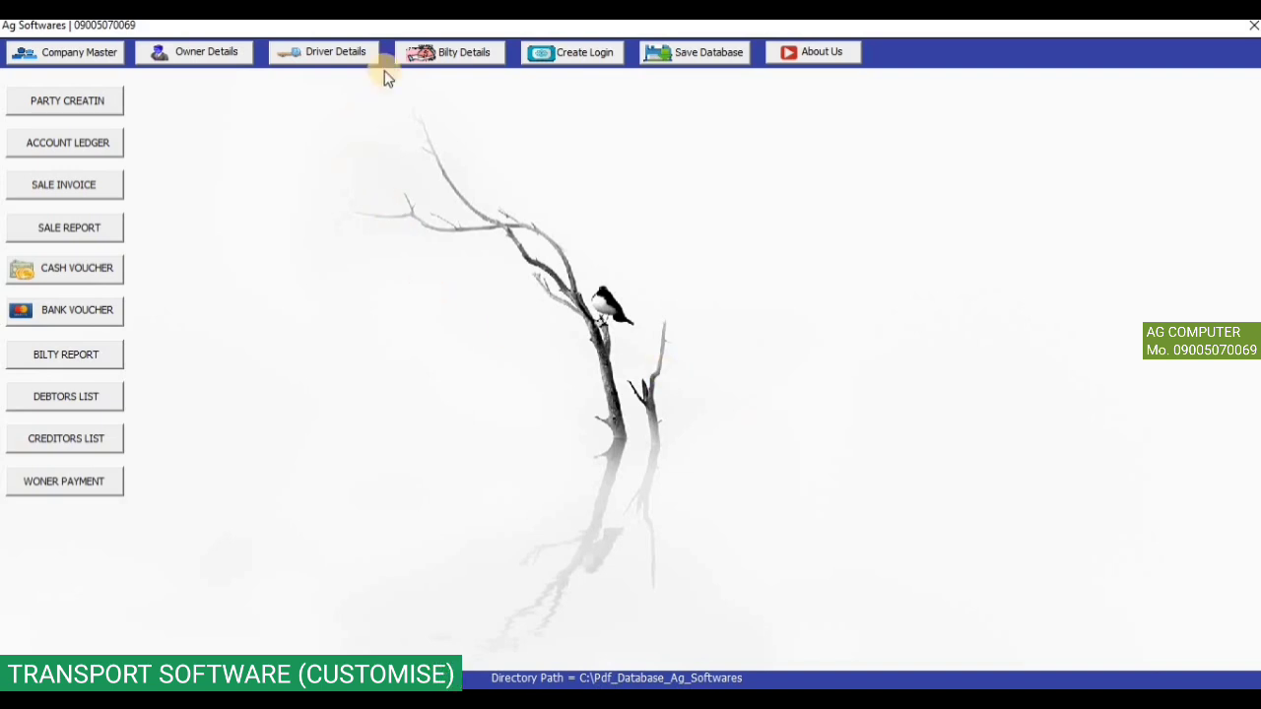
Open Generate Bilty and reset the Bilty Number back to 1.
click(456, 57)
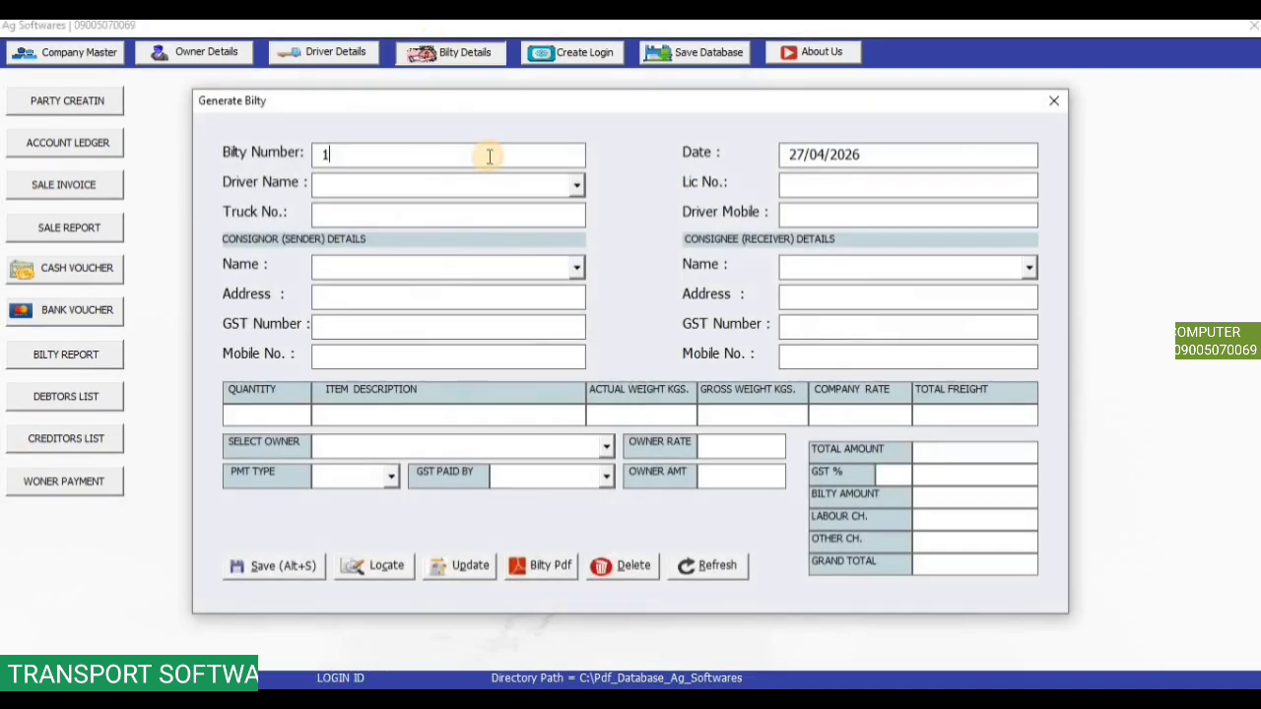
drag(373, 162, 227, 162)
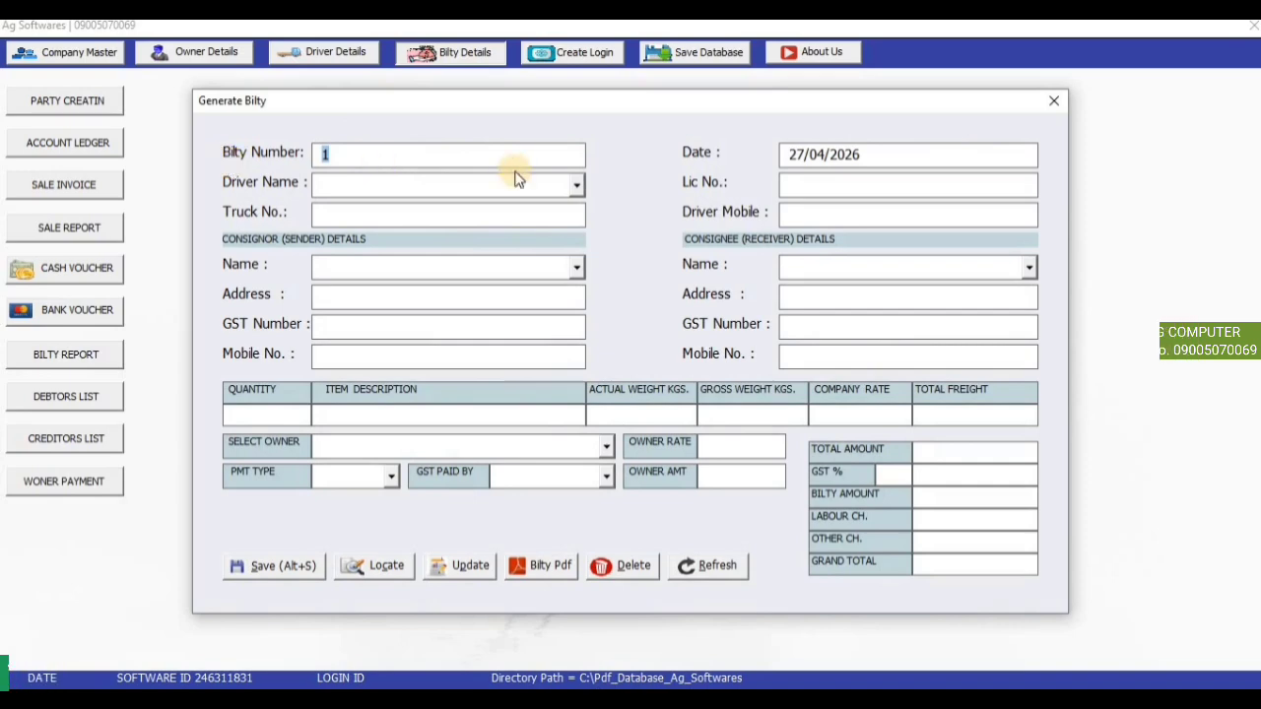
text(500)
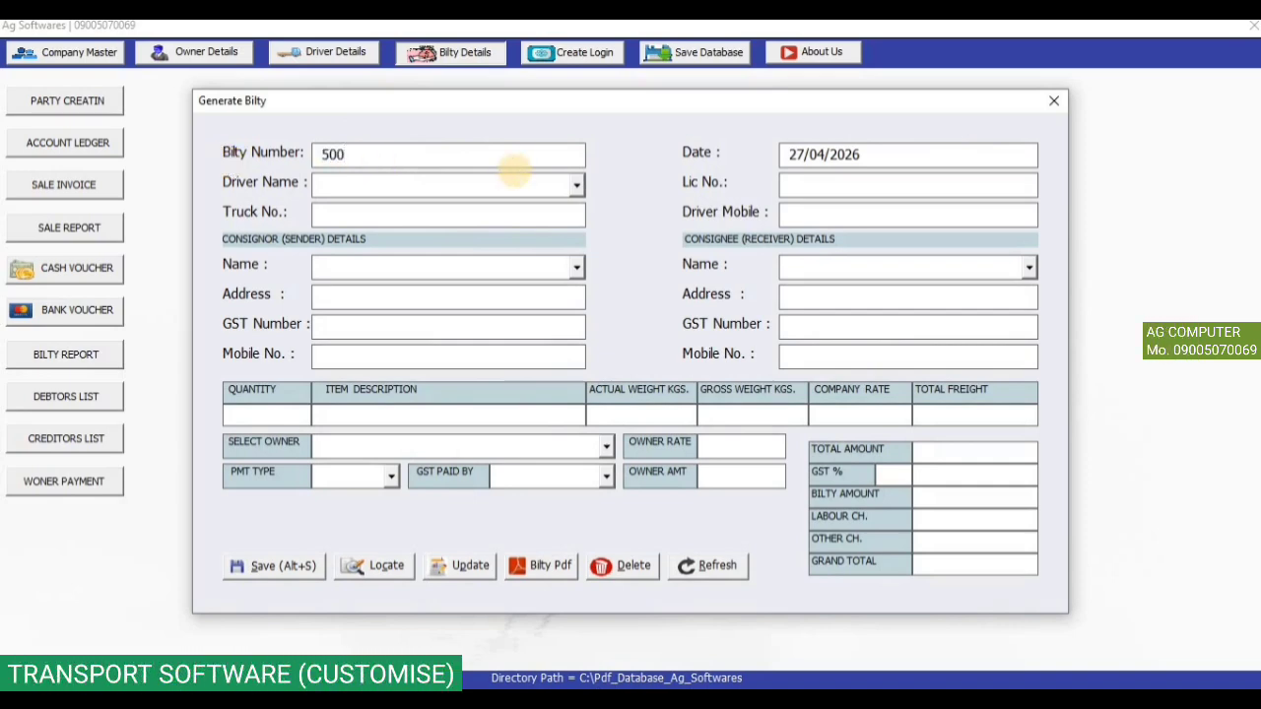
click(706, 565)
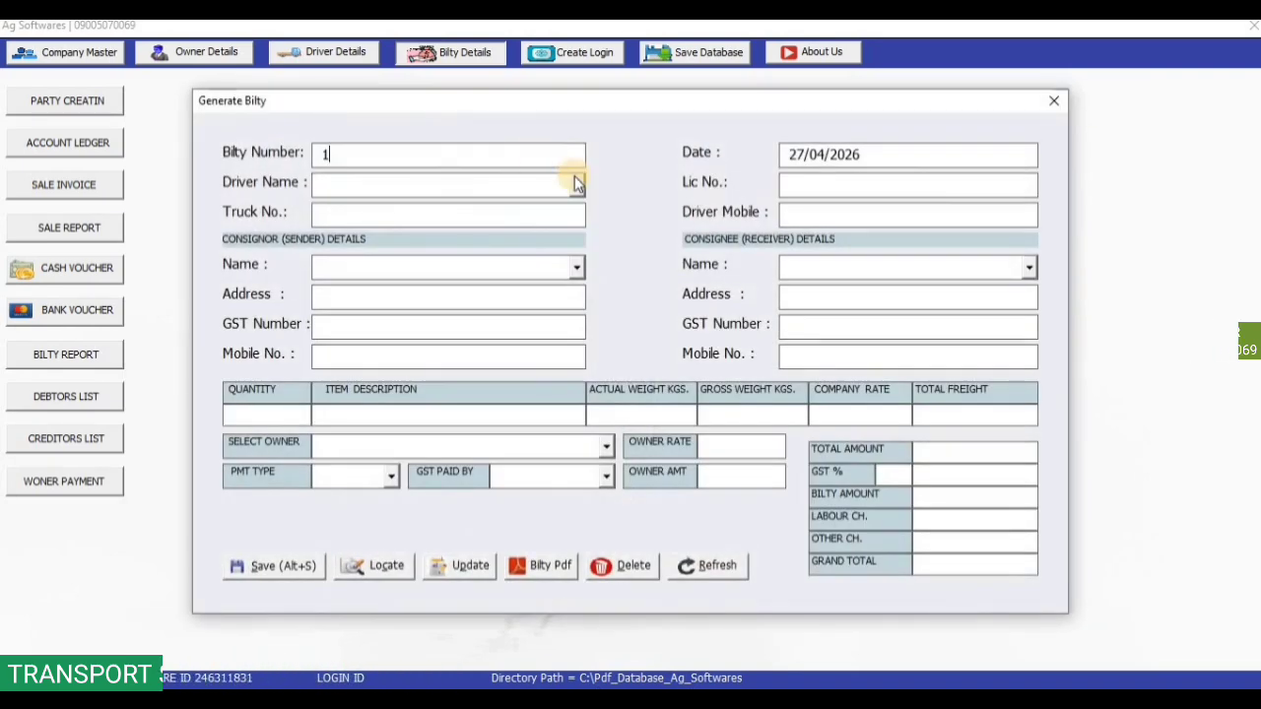
Choose the second driver, the Ludhiana consignor and the Kanpur consignee for bilty 1.
click(576, 181)
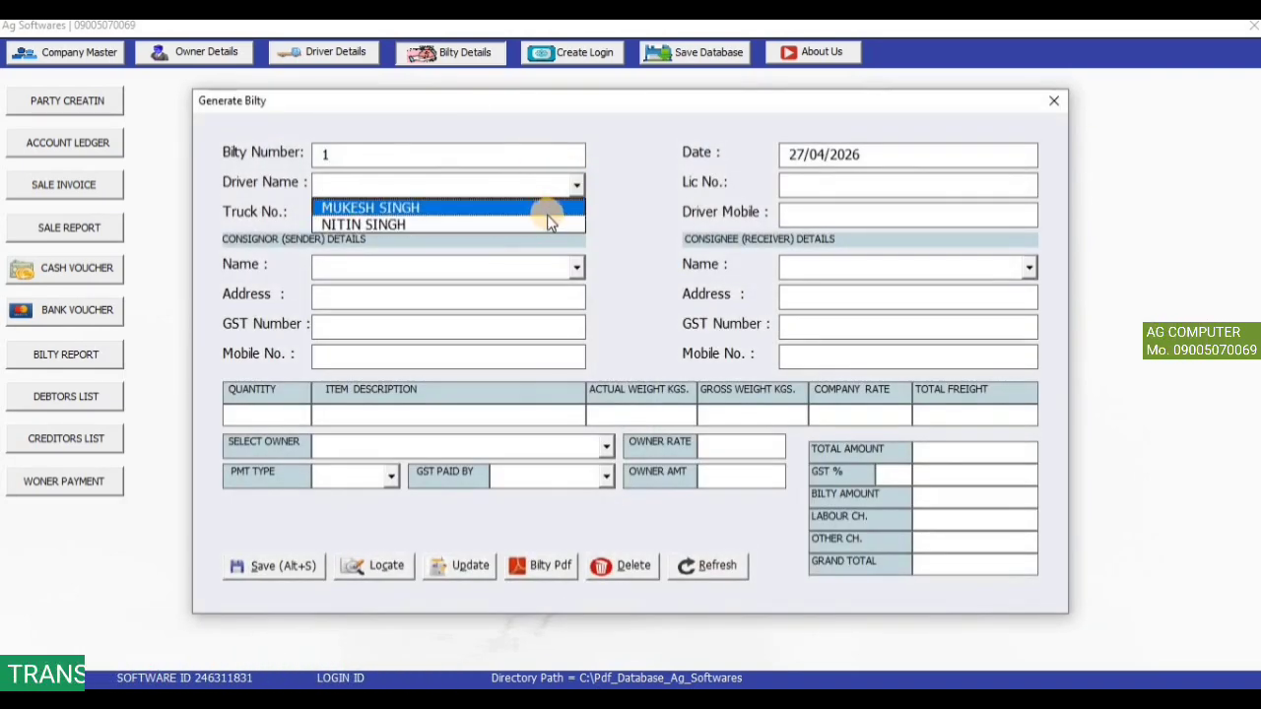
click(547, 223)
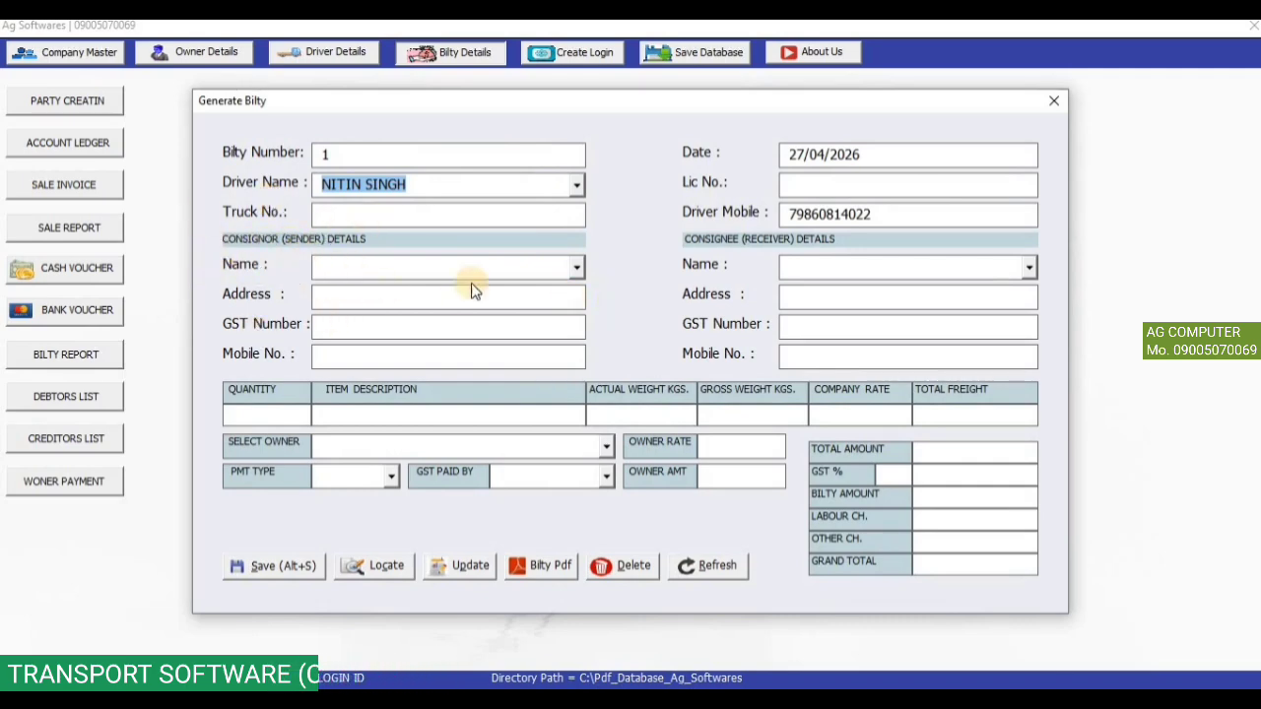
click(577, 268)
click(562, 290)
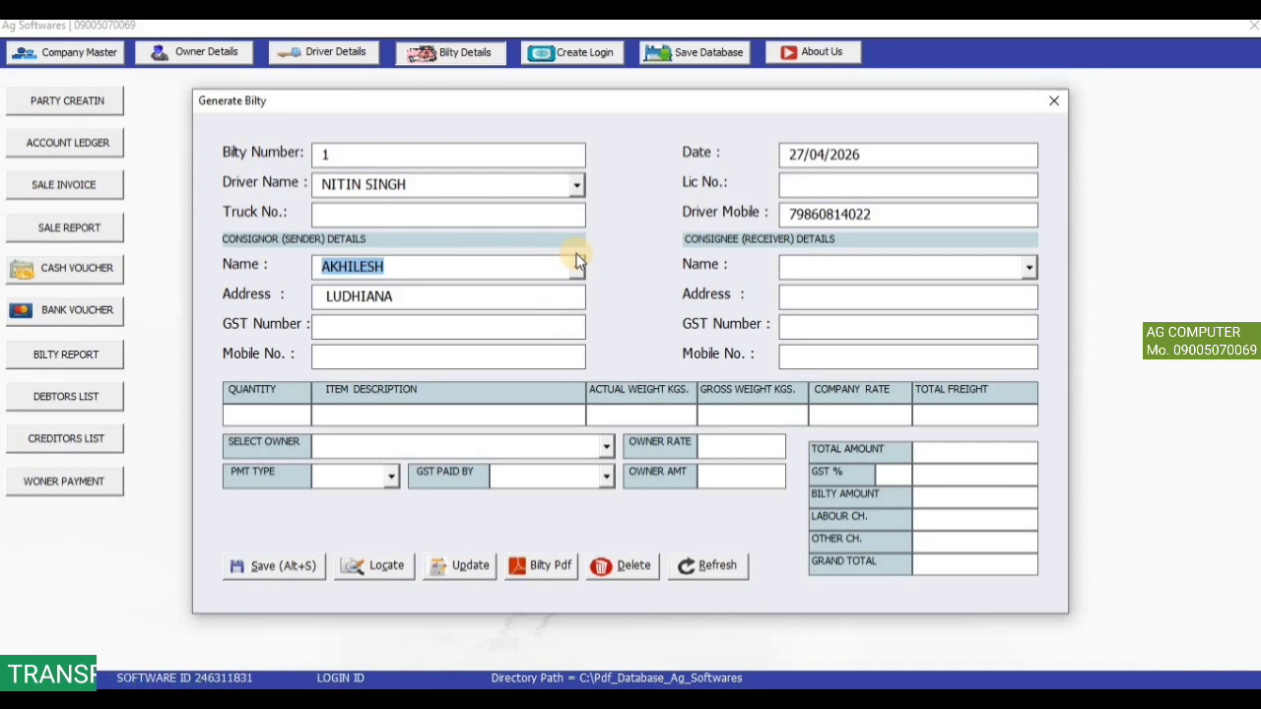
click(1024, 267)
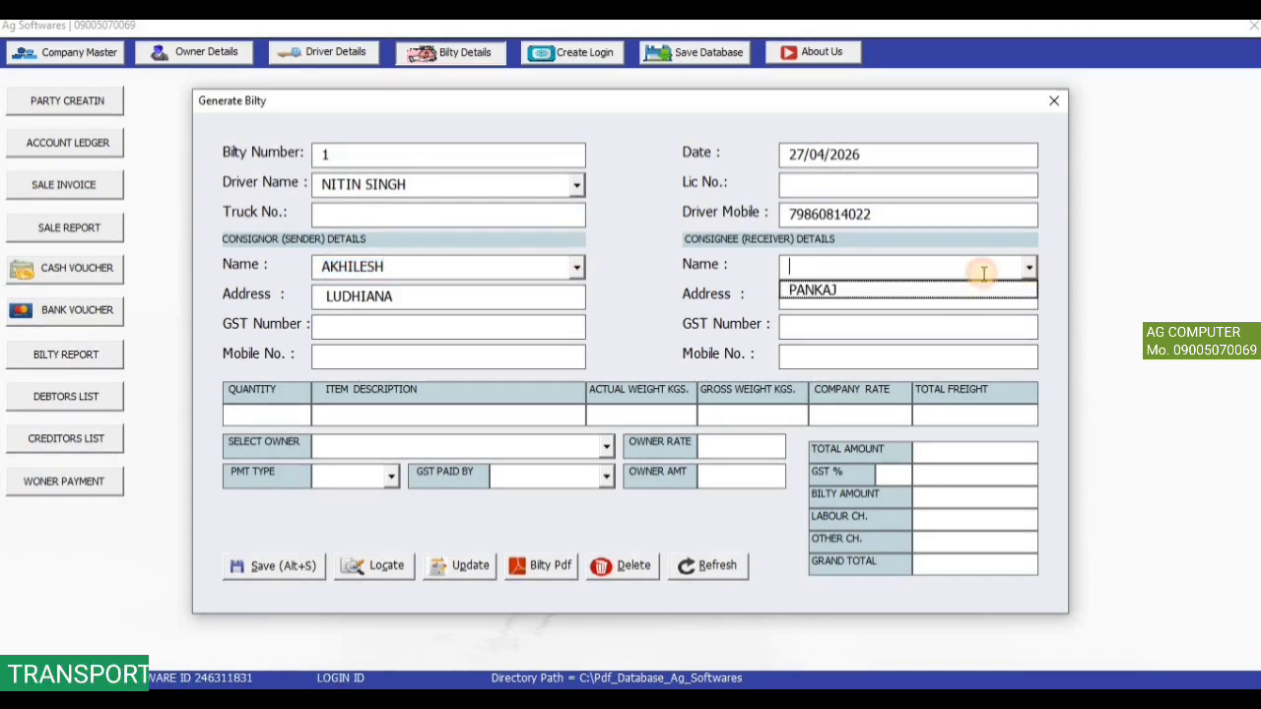
click(946, 288)
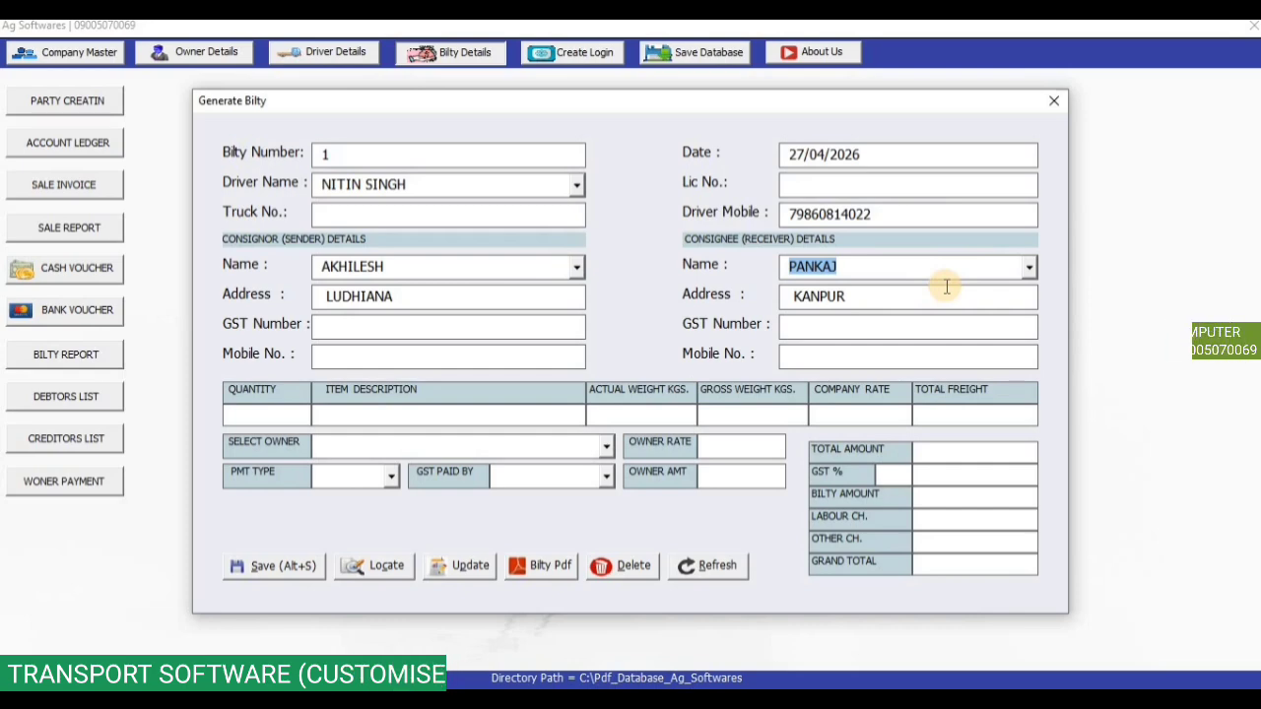
click(270, 410)
Enter quantity 3 of ELECTRONIC GOODS with weights and a company rate of 90.
text(3)
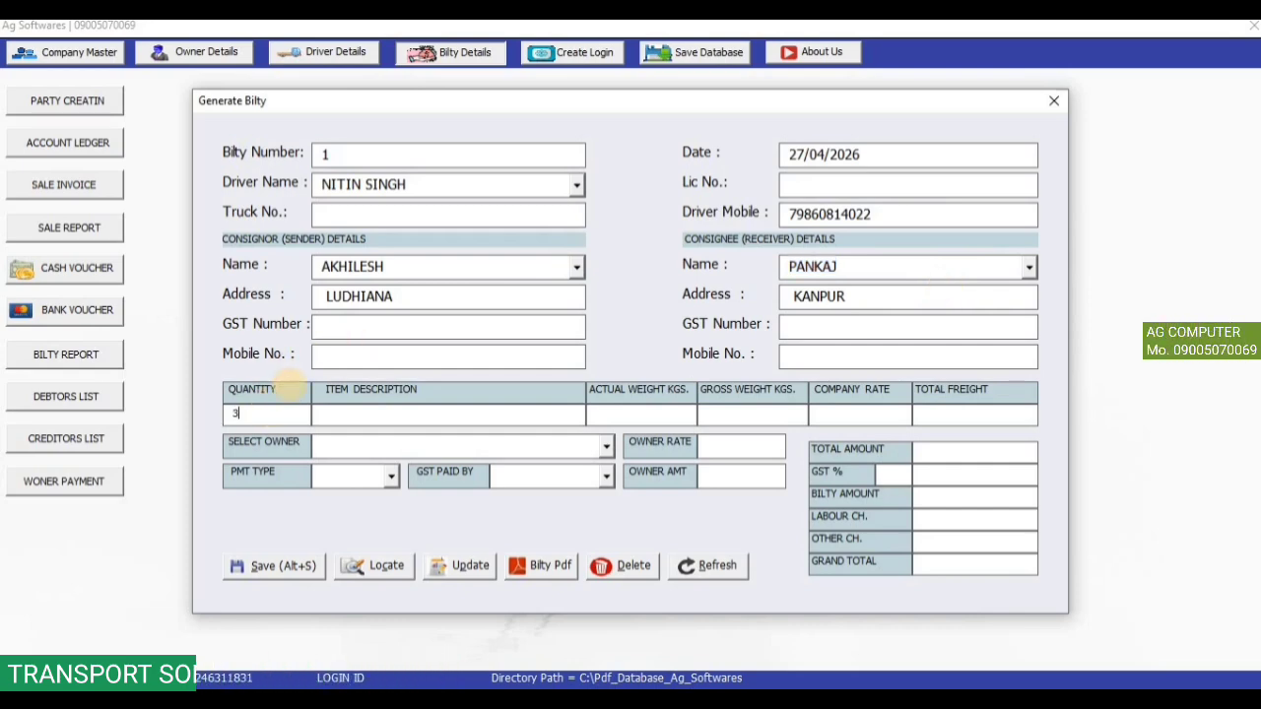
key(Tab)
text(ELE)
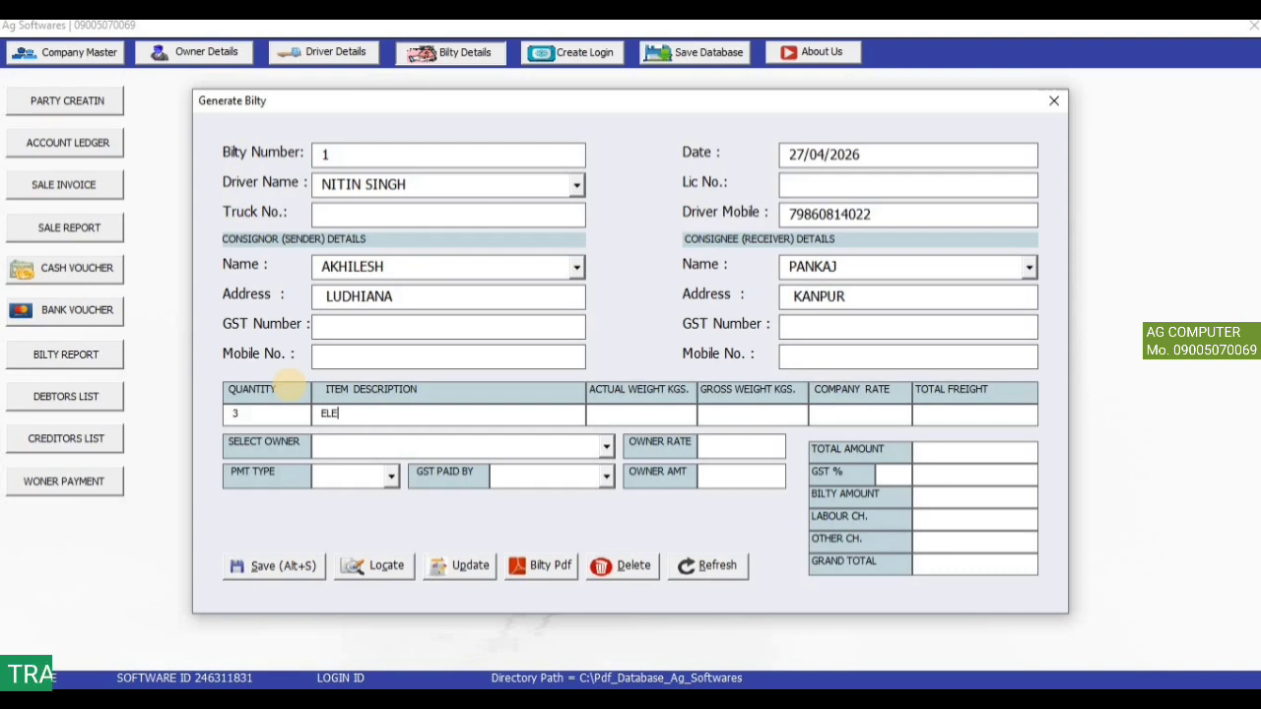
text(CTRONIC GOODS)
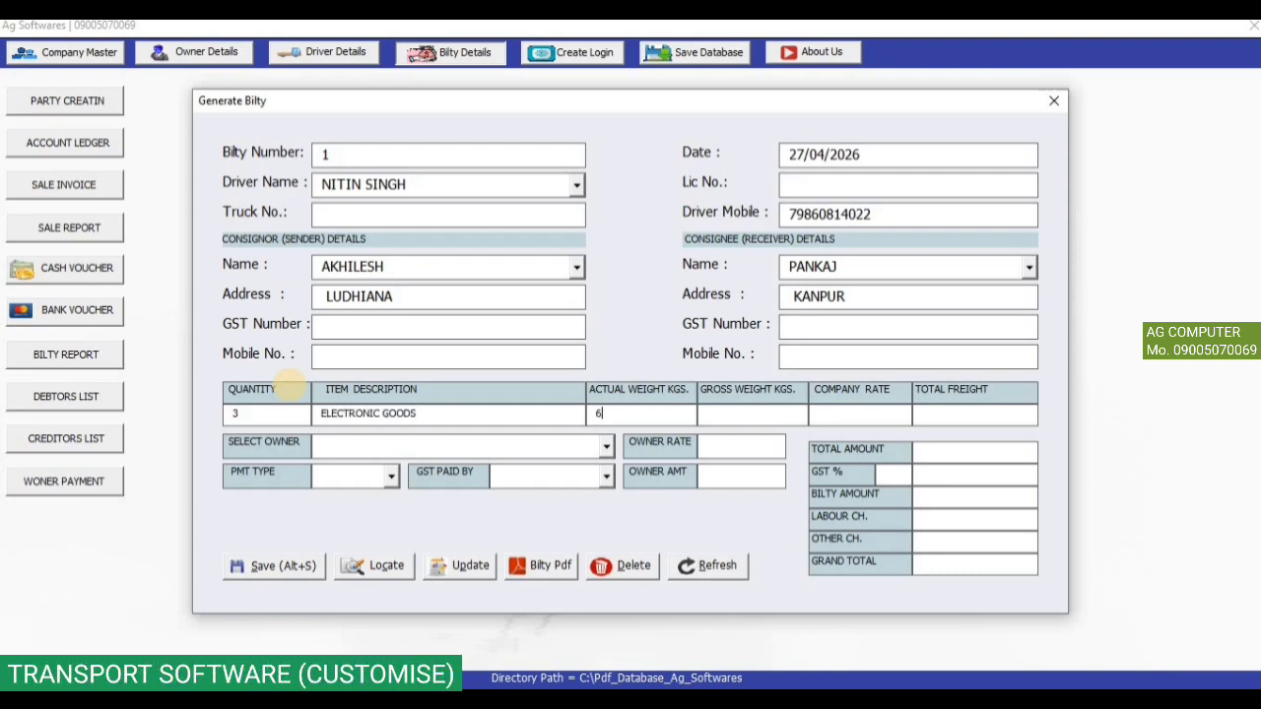
text(500)
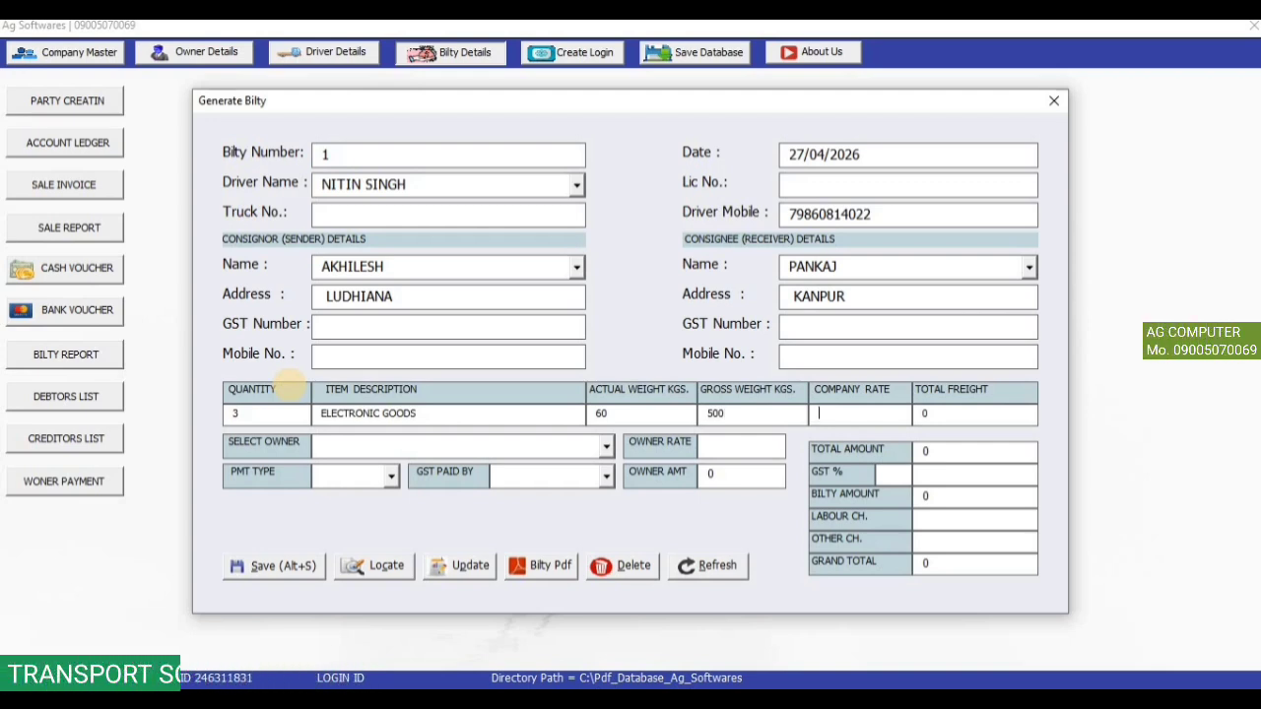
key(Tab)
text(600)
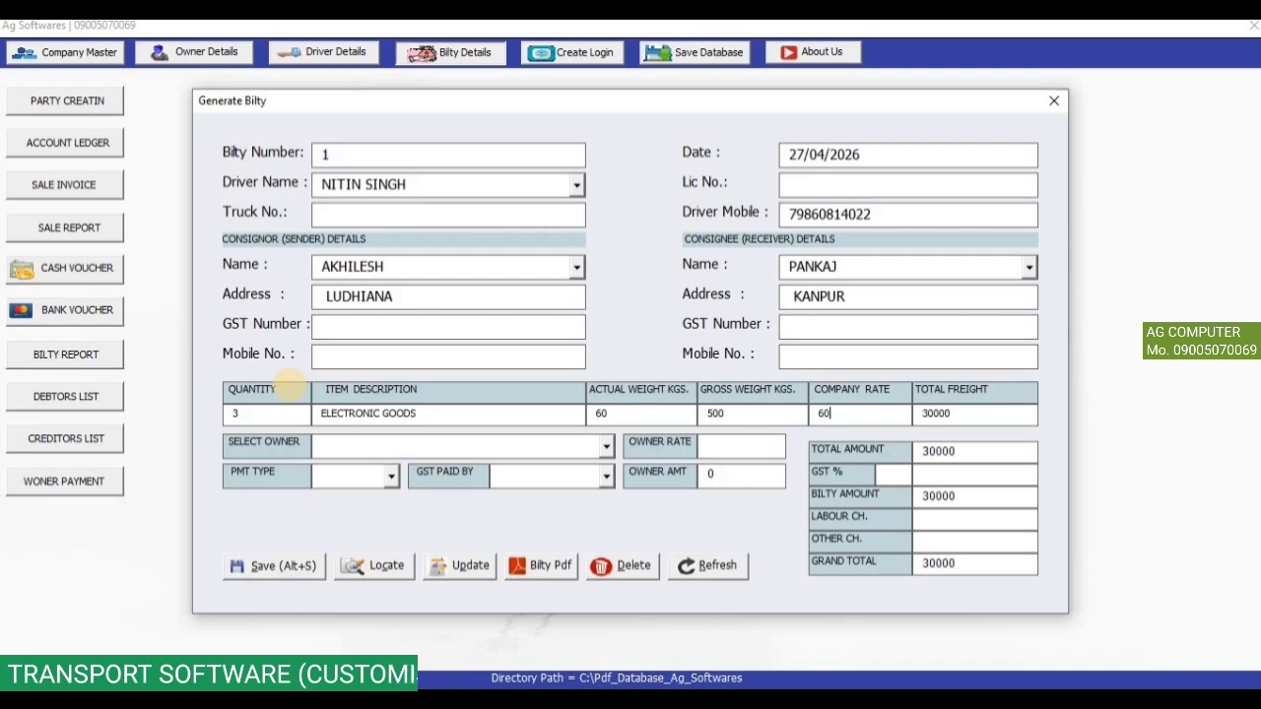
key(BackSpace)
key(BackSpace)
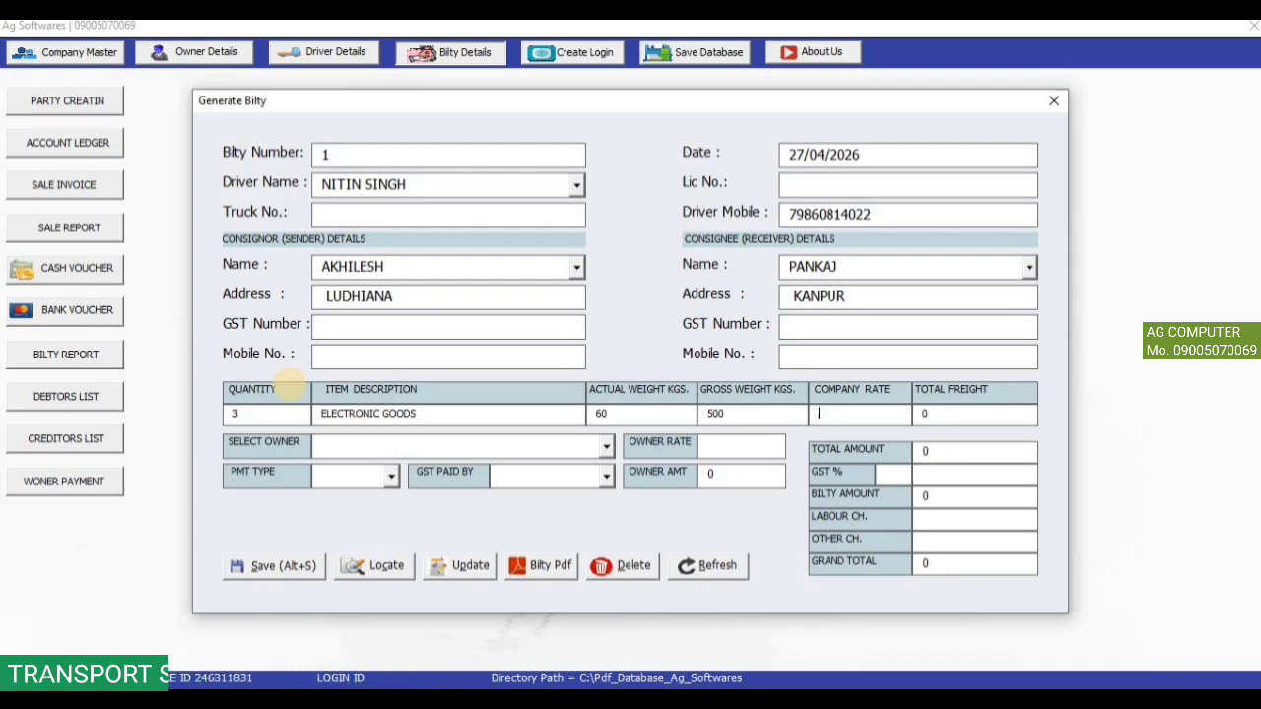
text(90)
key(Tab)
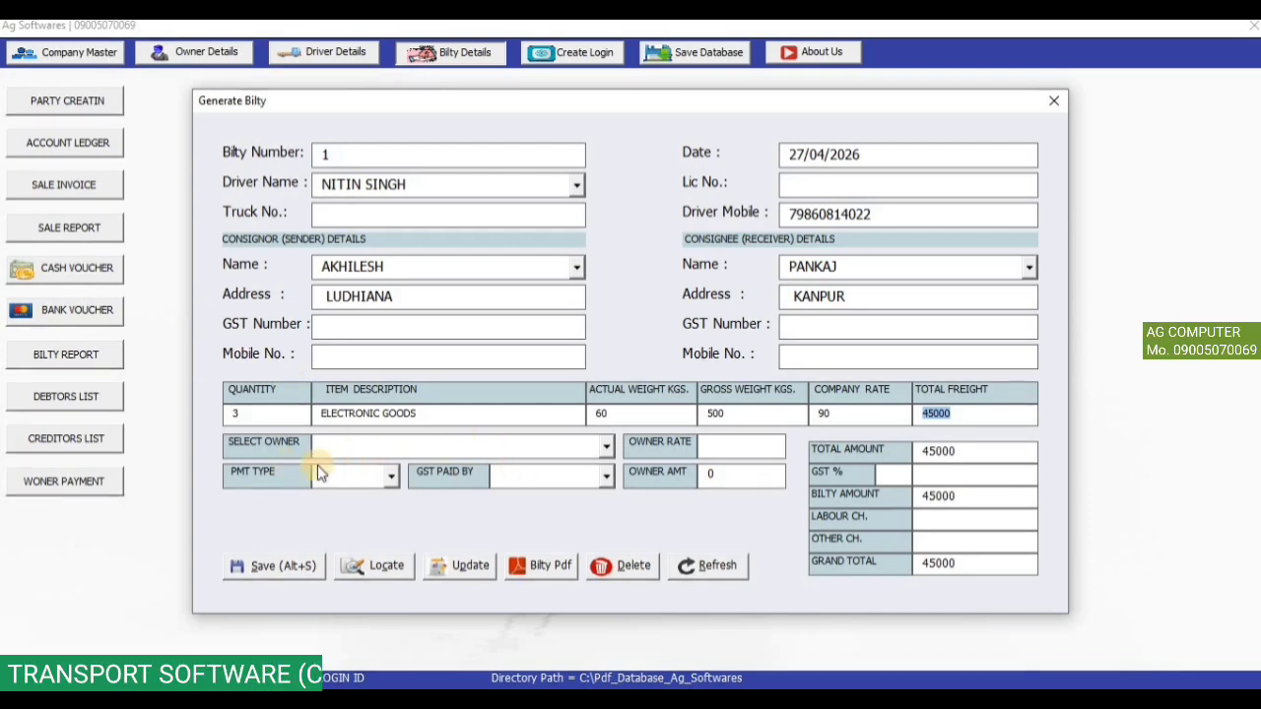
Choose the truck owner with owner rate 70, giving owner amount 35000 and total 45000.
click(603, 446)
click(589, 471)
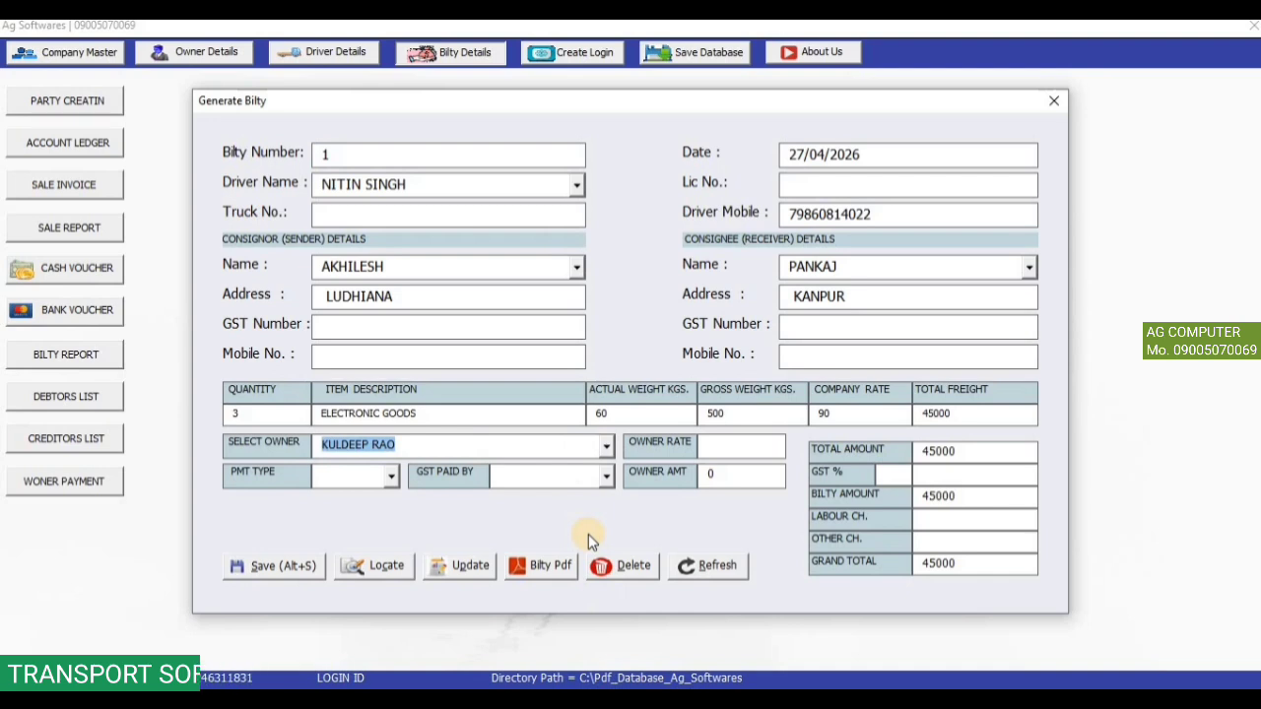
click(714, 445)
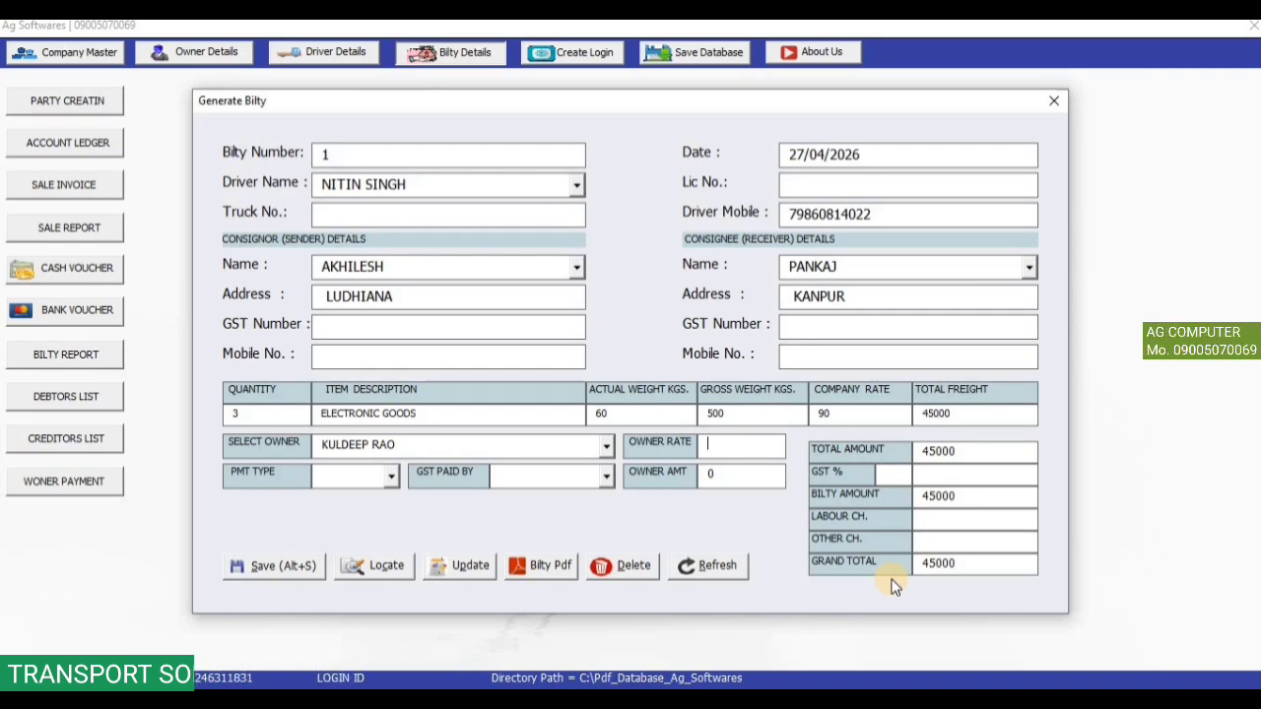
text(70)
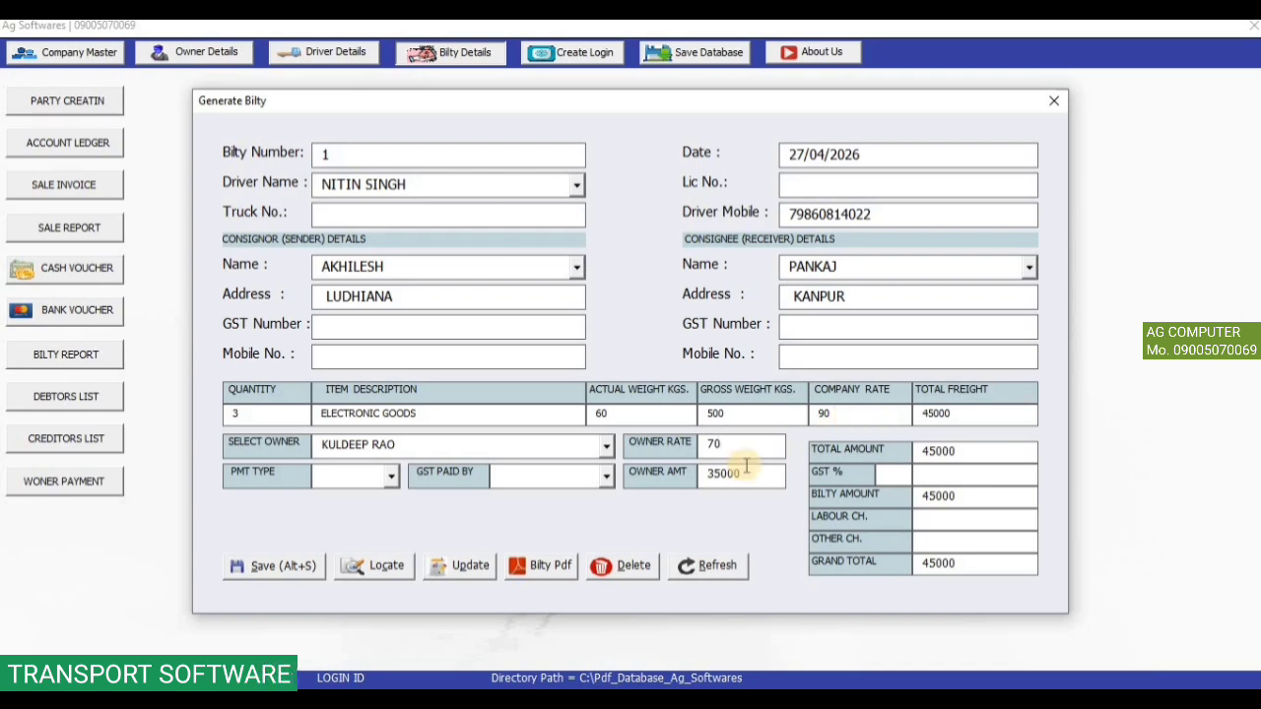
drag(756, 474, 711, 473)
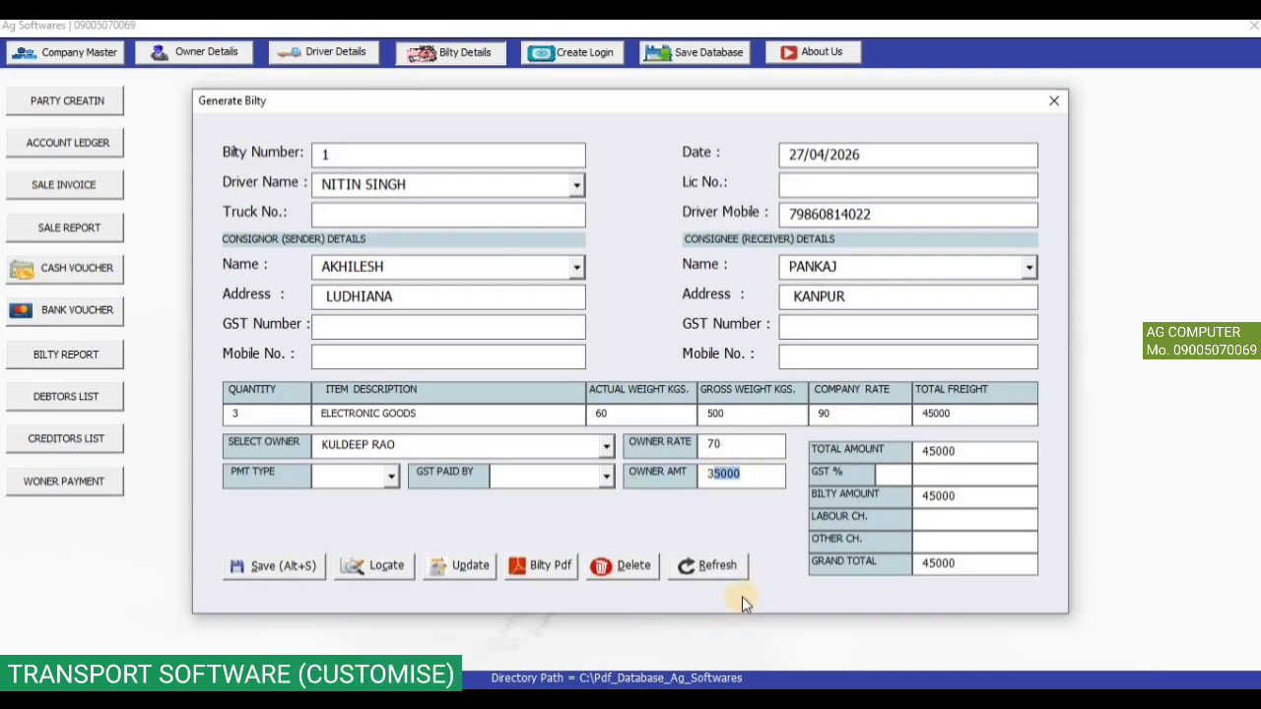
drag(953, 451, 921, 451)
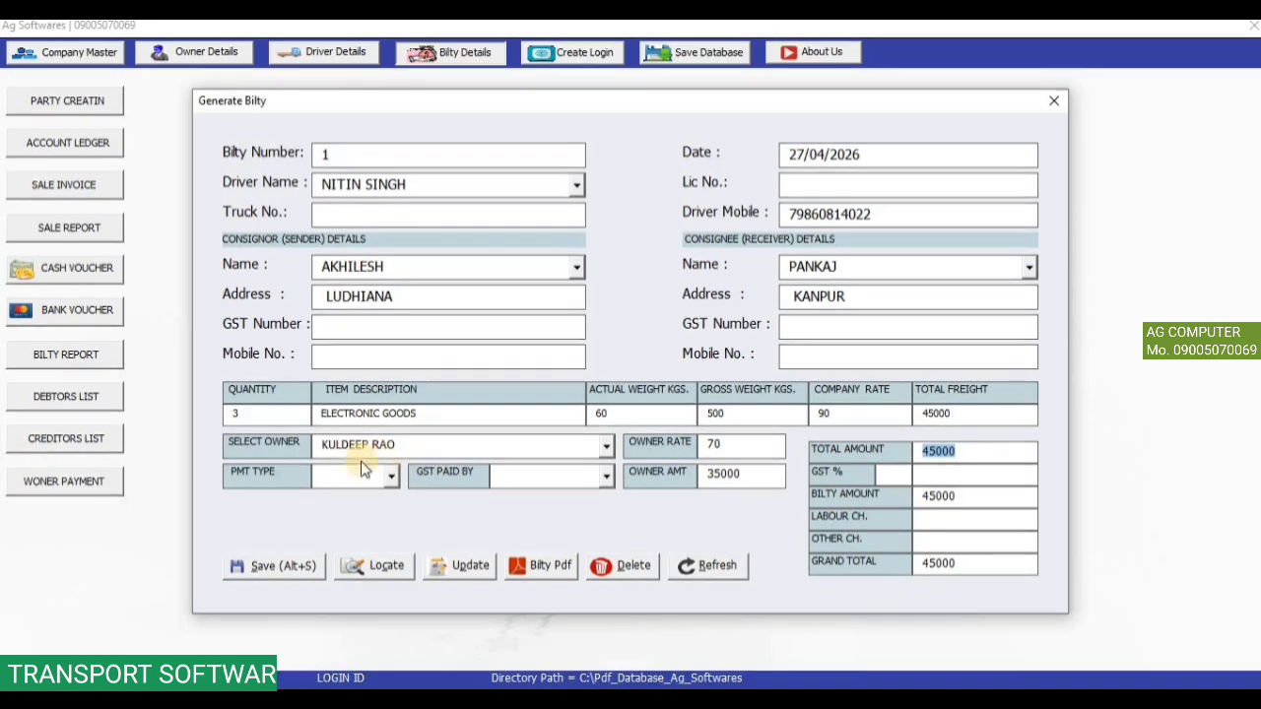
Set payment type TO PAY with GST paid by CONSIGNOR and save bilty 1.
click(389, 477)
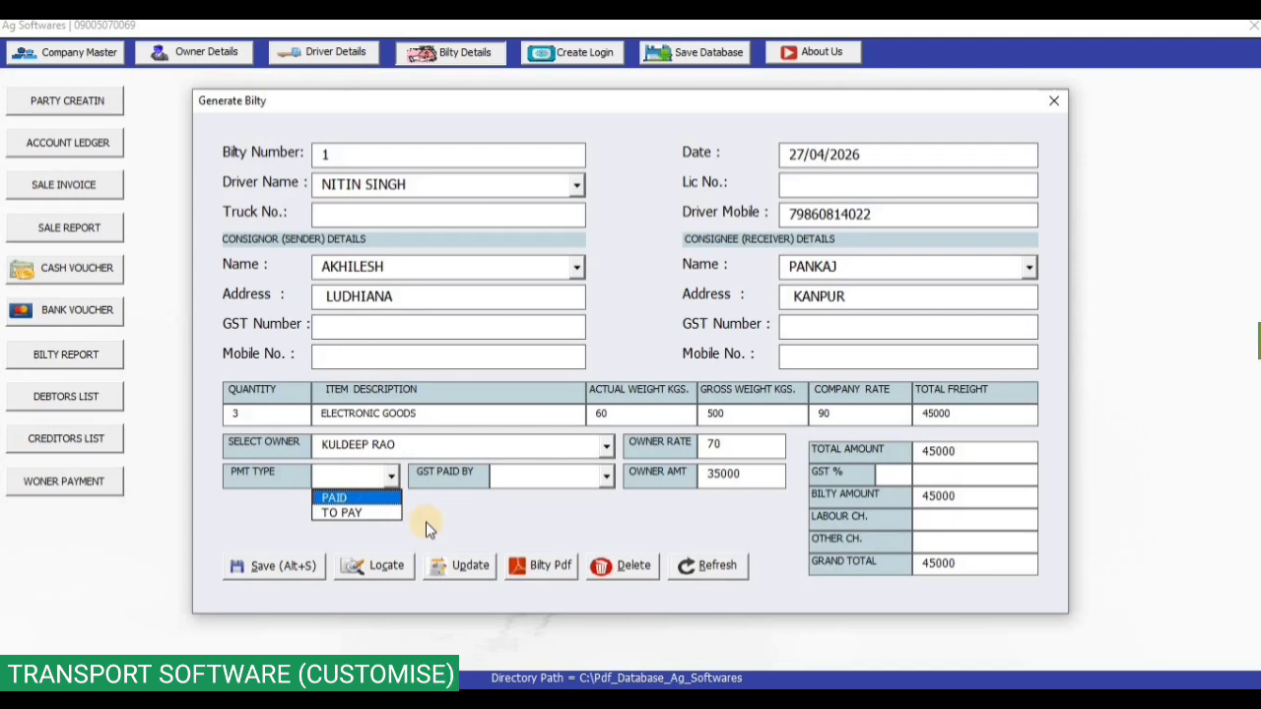
click(387, 499)
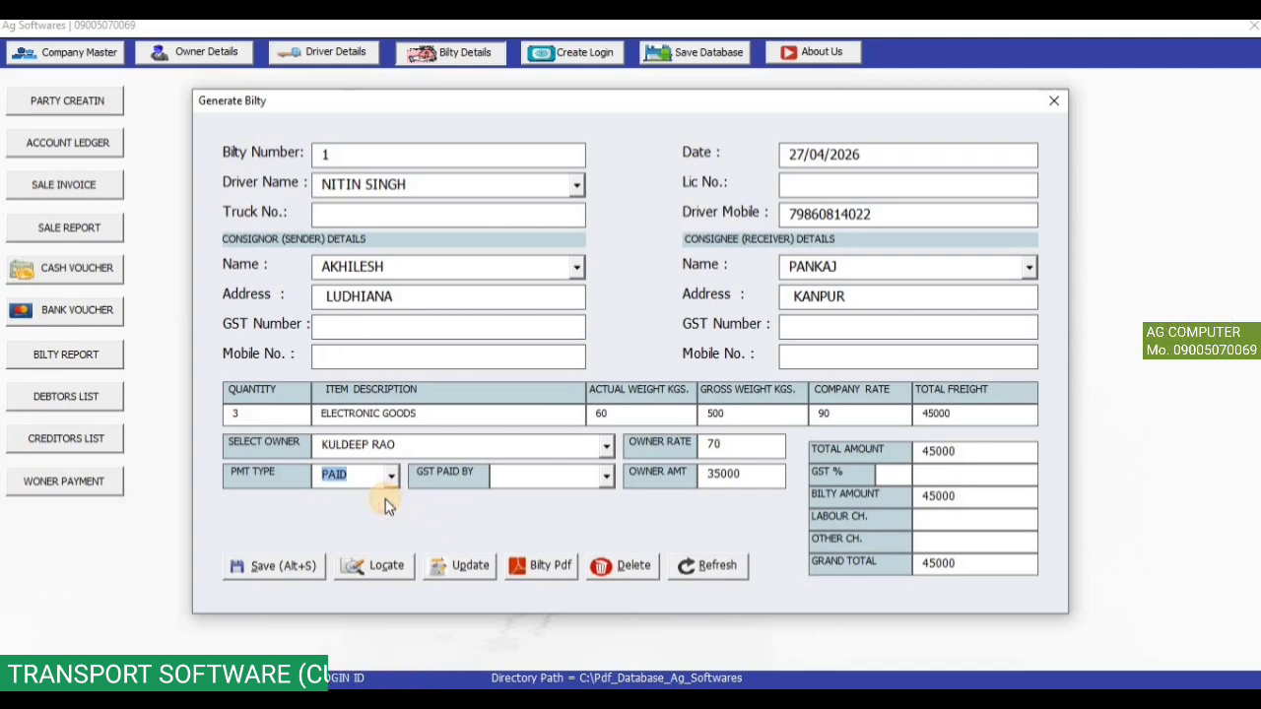
click(392, 475)
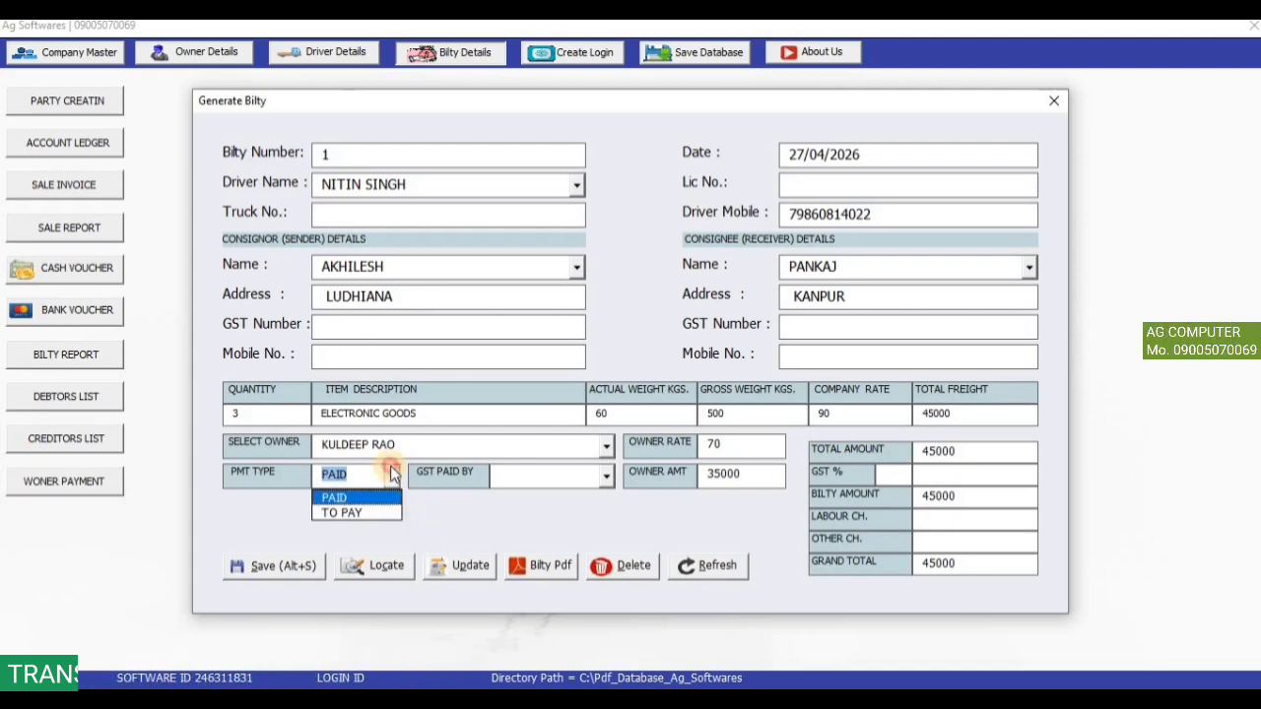
click(382, 512)
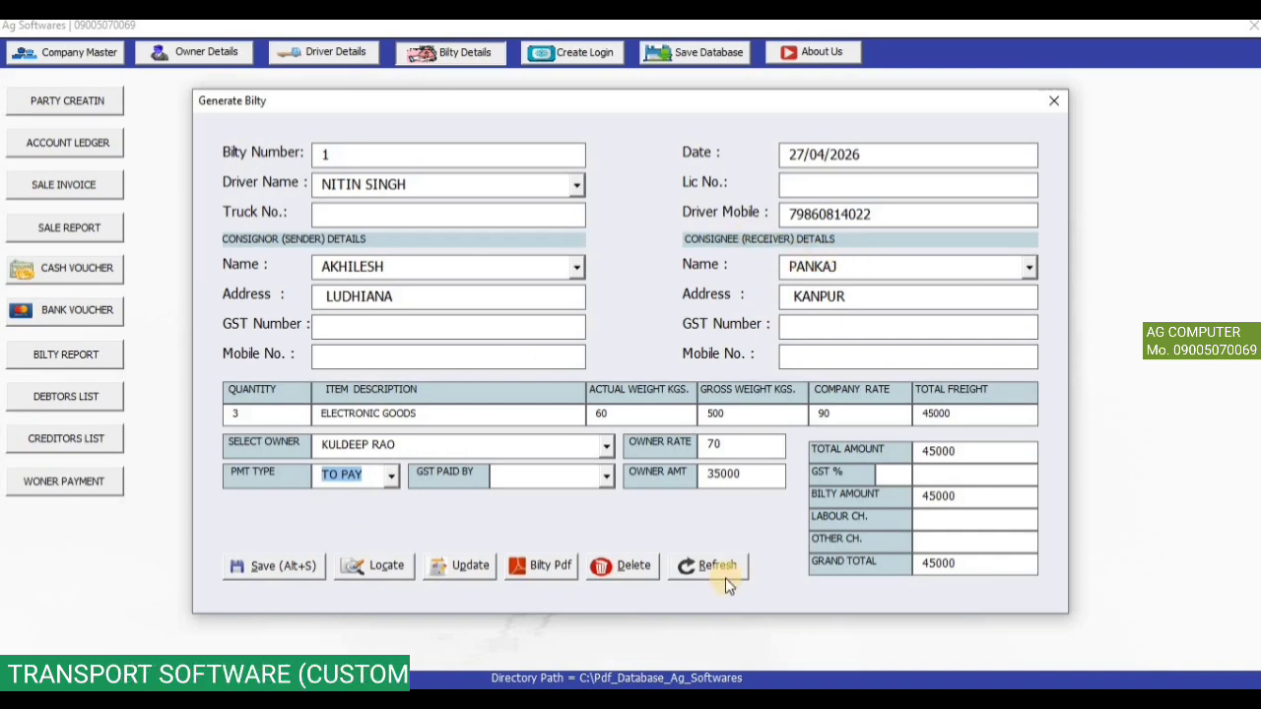
click(605, 475)
click(598, 498)
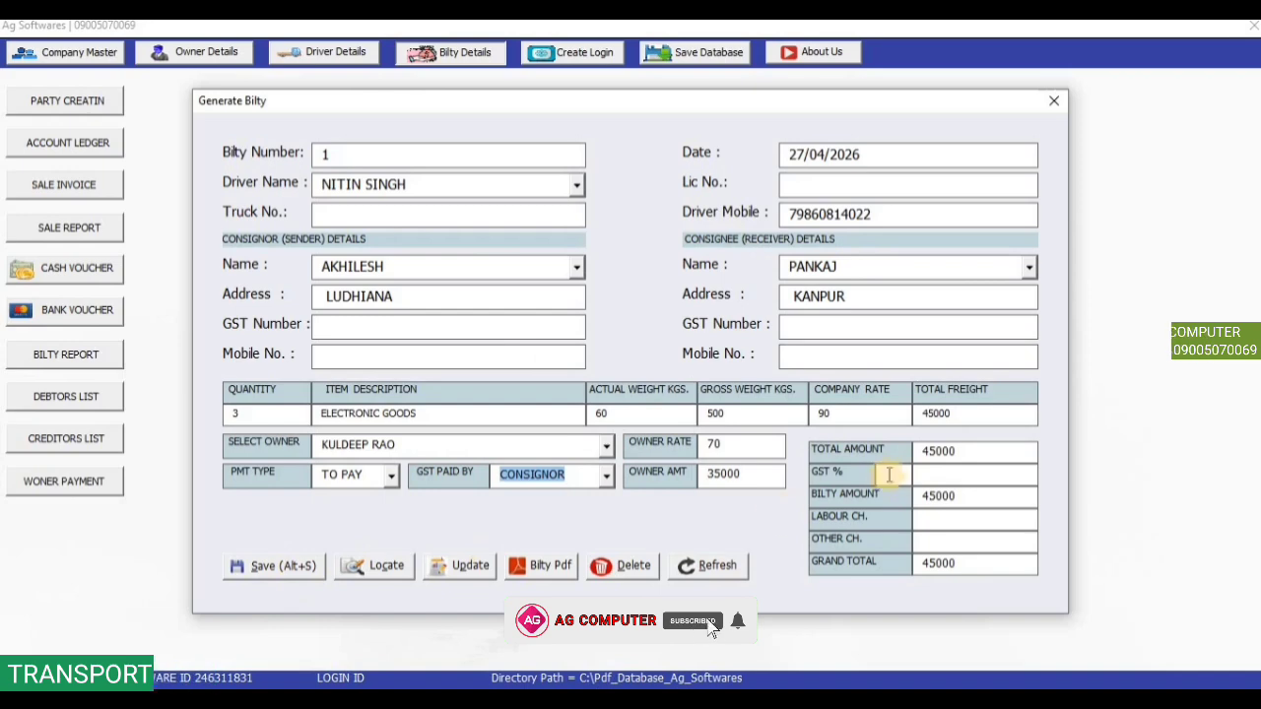
click(890, 475)
click(287, 566)
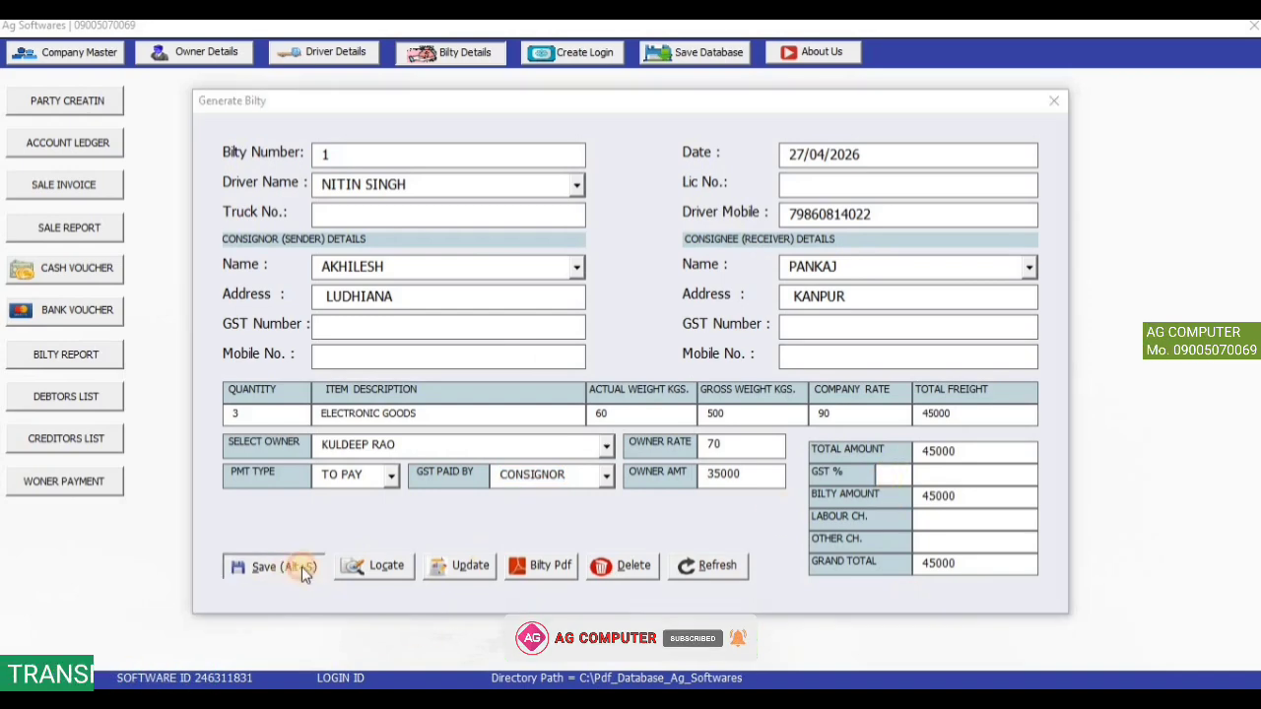
click(692, 424)
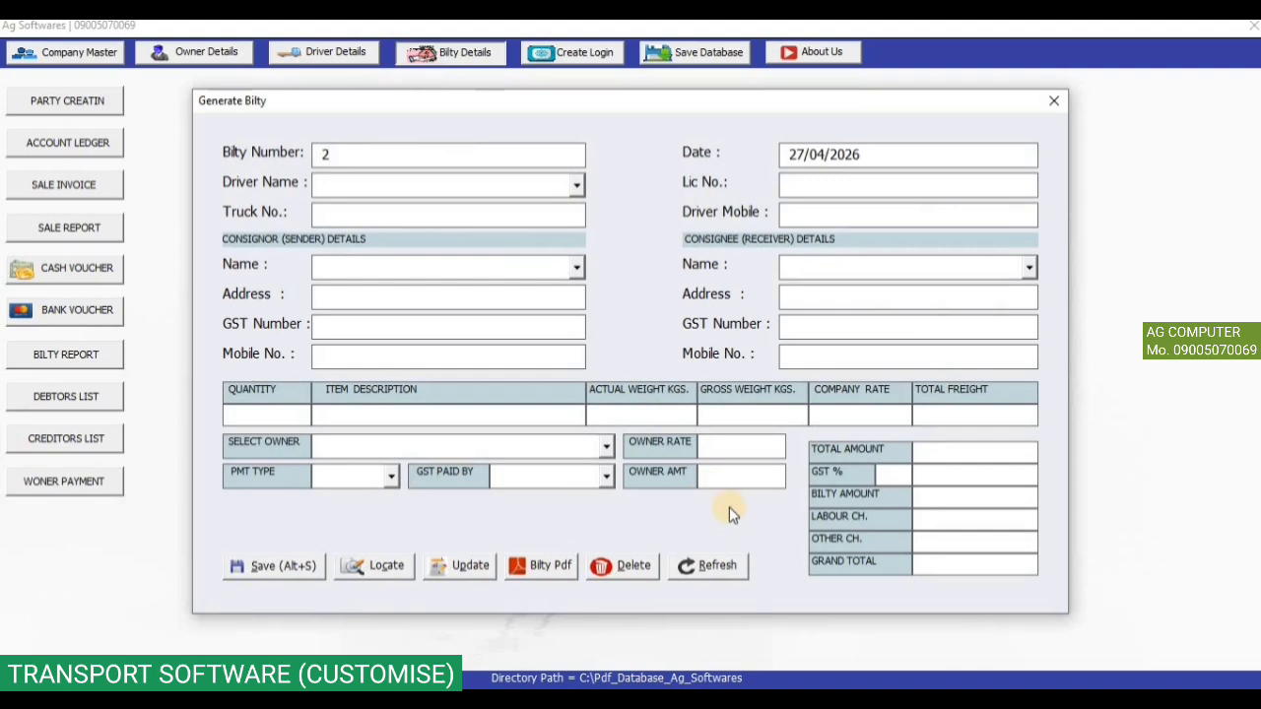
Choose the first driver, the Ludhiana consignor and the consignee for bilty 2.
click(576, 185)
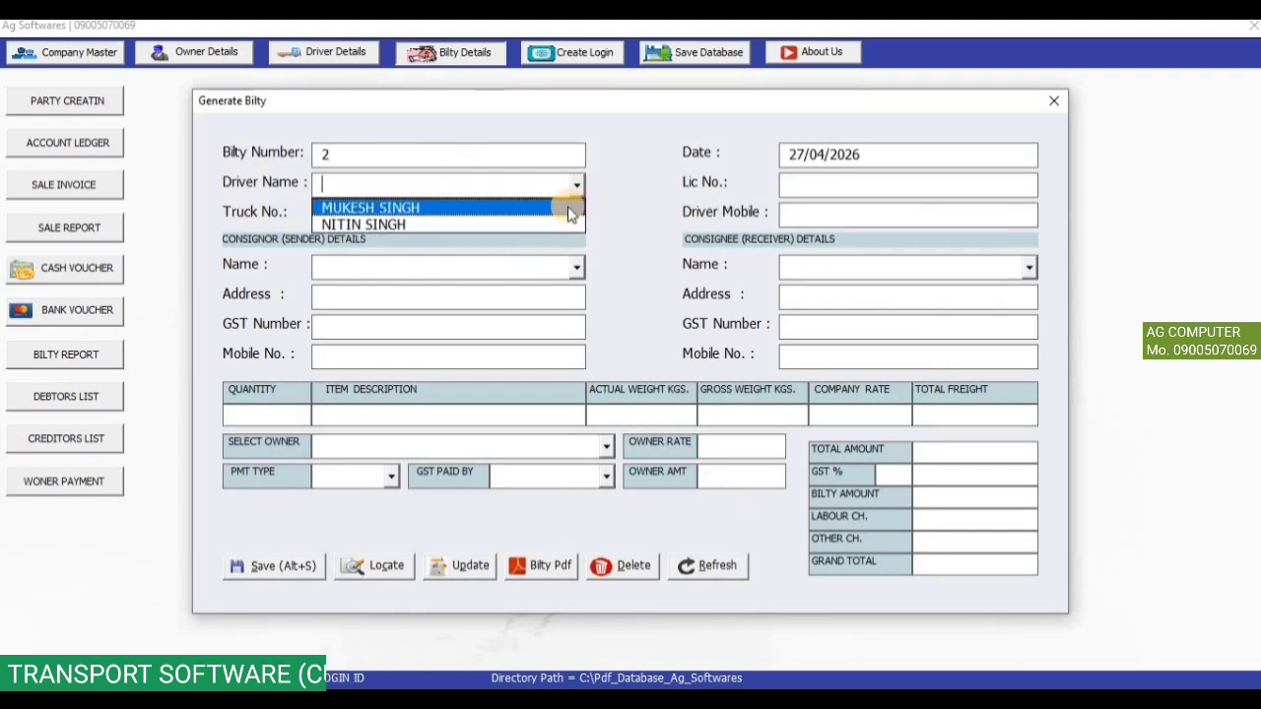
click(570, 209)
click(577, 267)
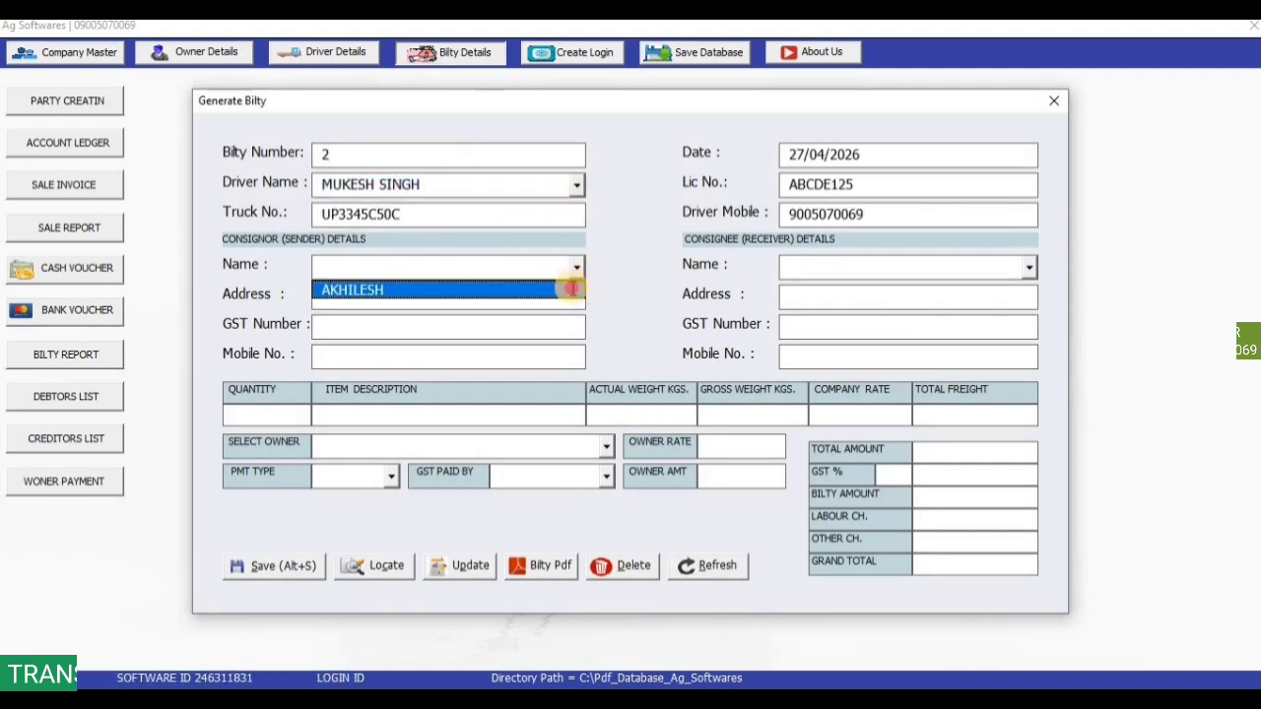
click(572, 286)
click(1030, 266)
click(1025, 285)
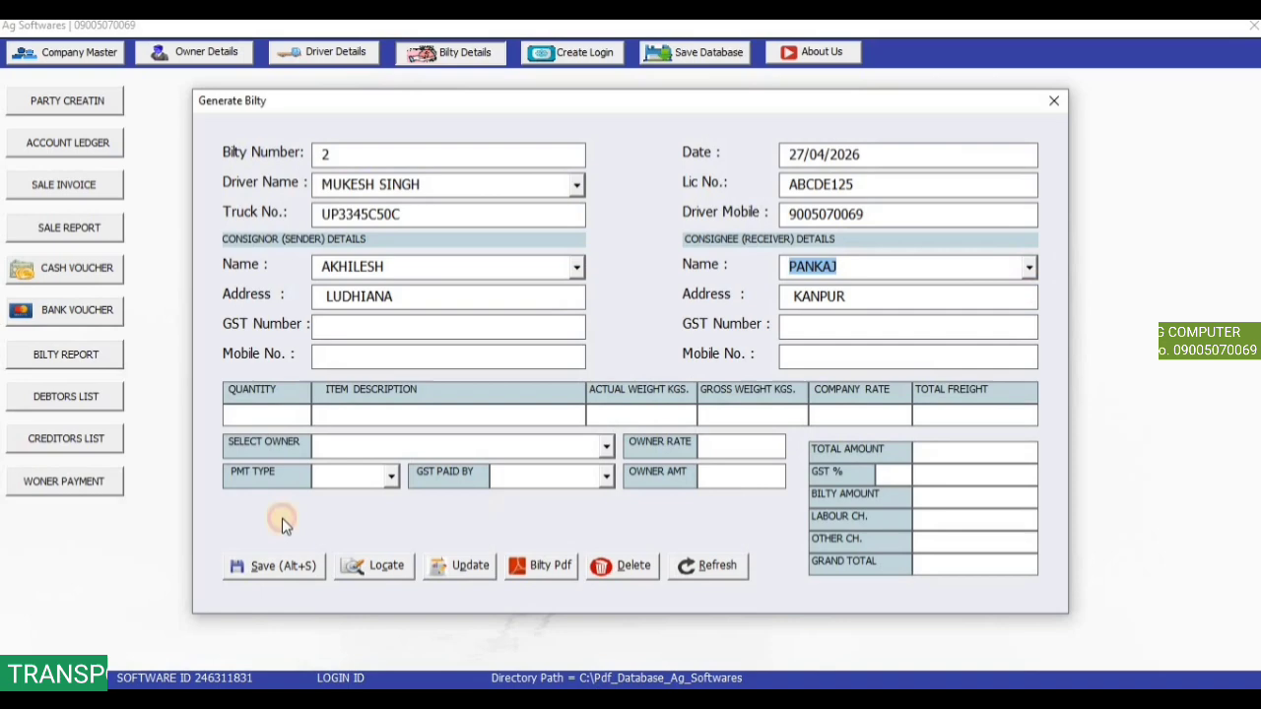
Enter the item row of 2 ELECTRONI items at company rate 350.
click(287, 417)
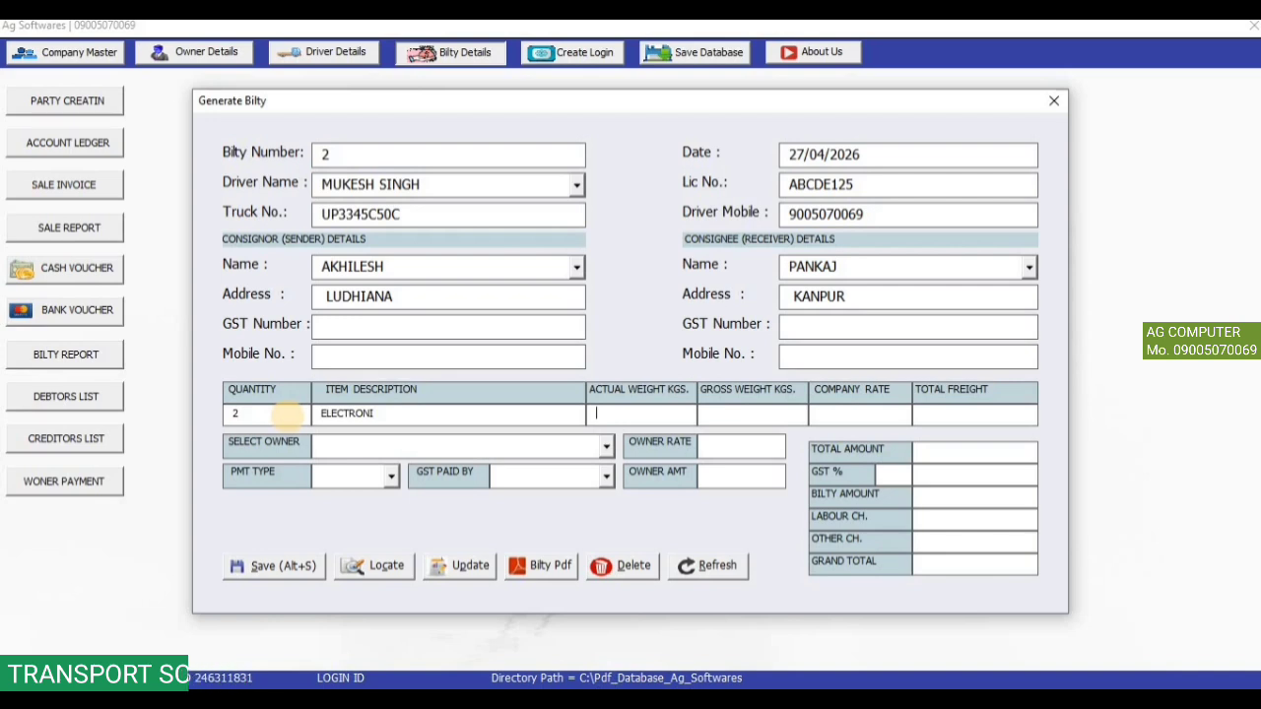
text(300)
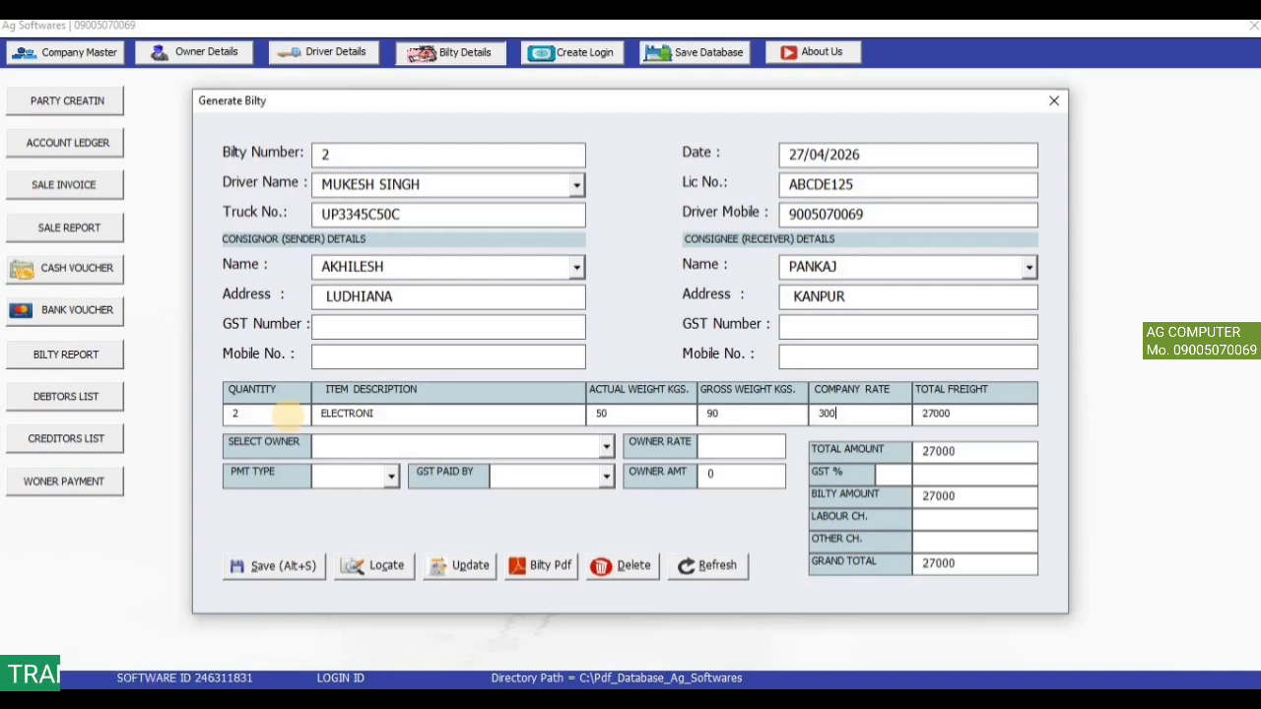
key(BackSpace)
text(50)
key(BackSpace)
key(BackSpace)
key(BackSpace)
text(50)
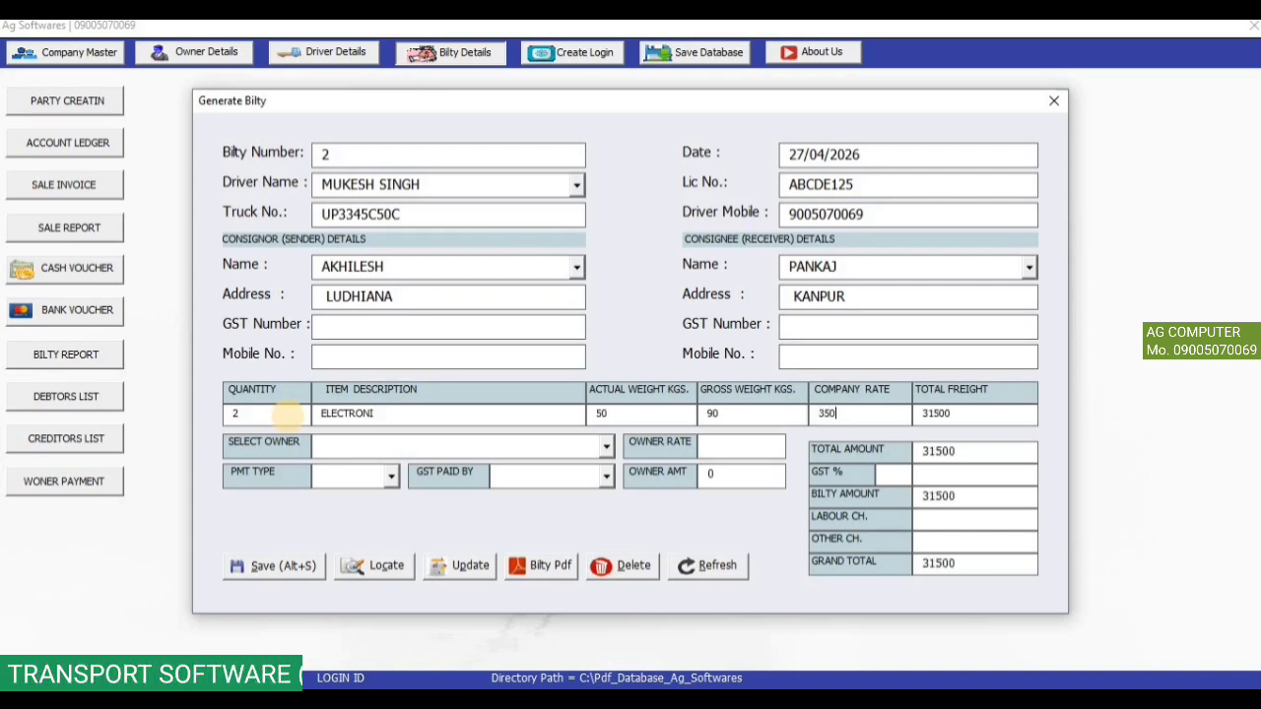
key(Return)
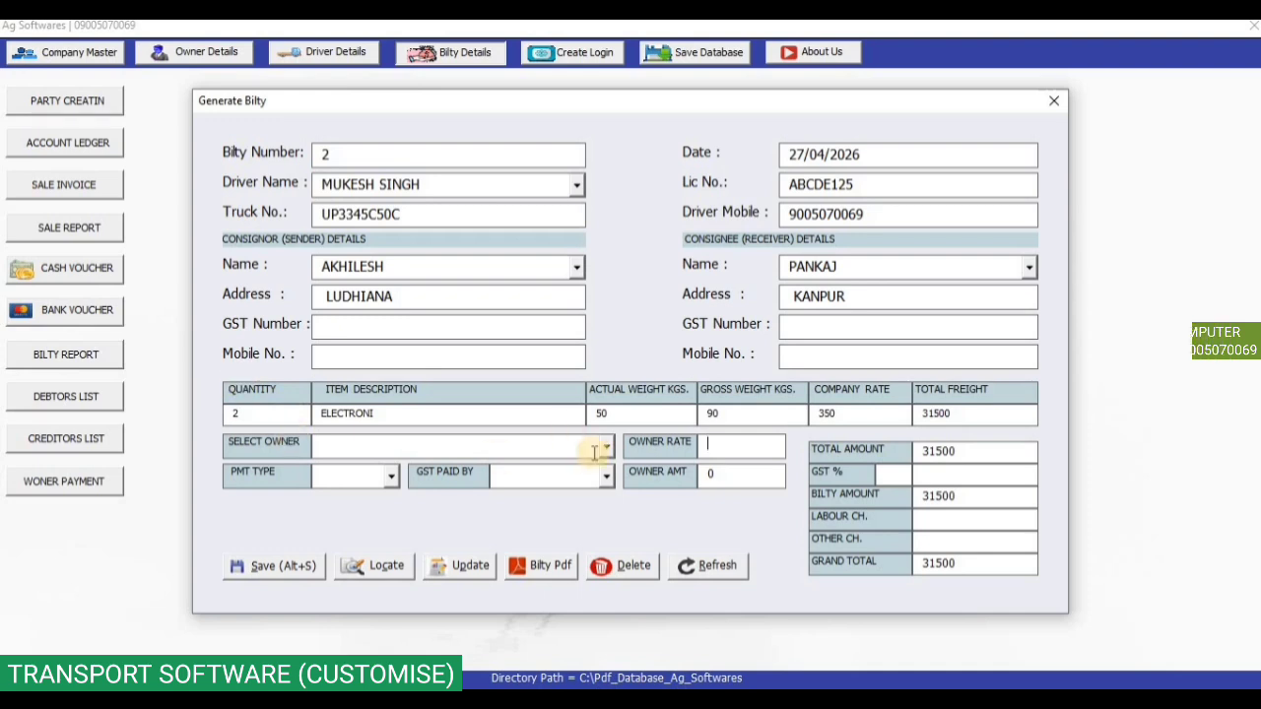
Pick the owner at owner rate 300, set TO PAY with consignor GST, and save.
click(596, 448)
click(591, 472)
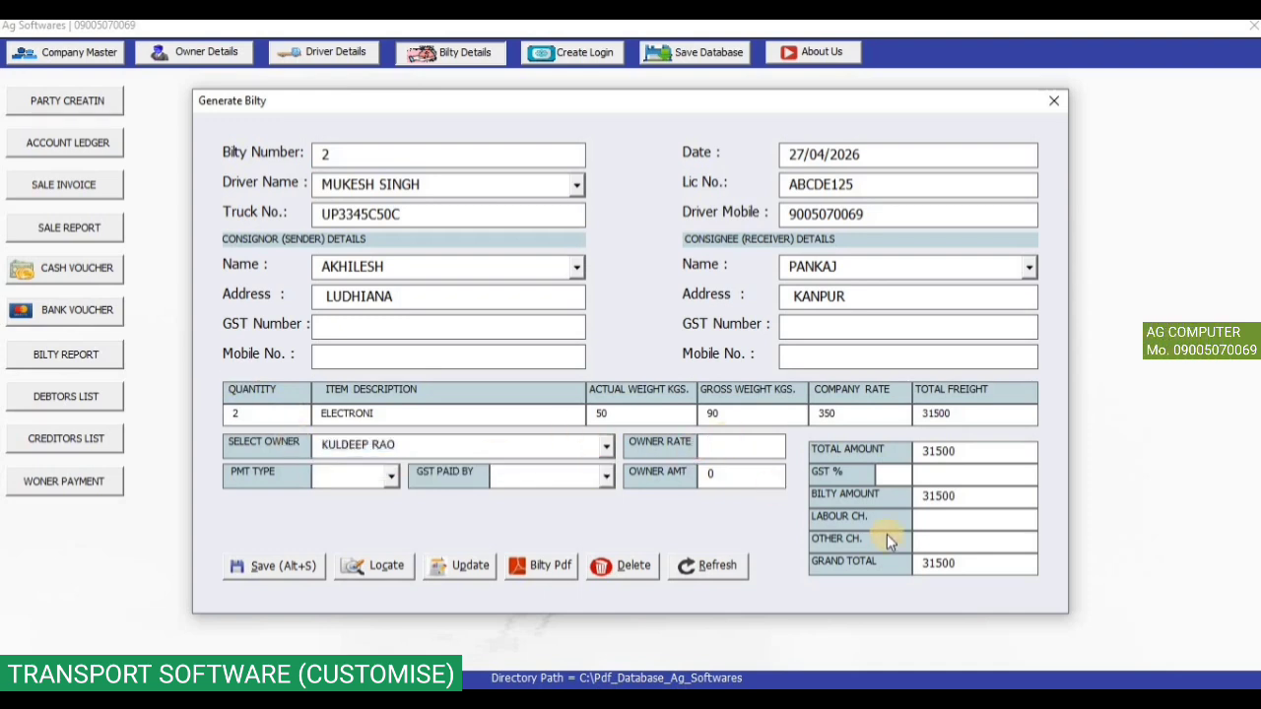
text(300)
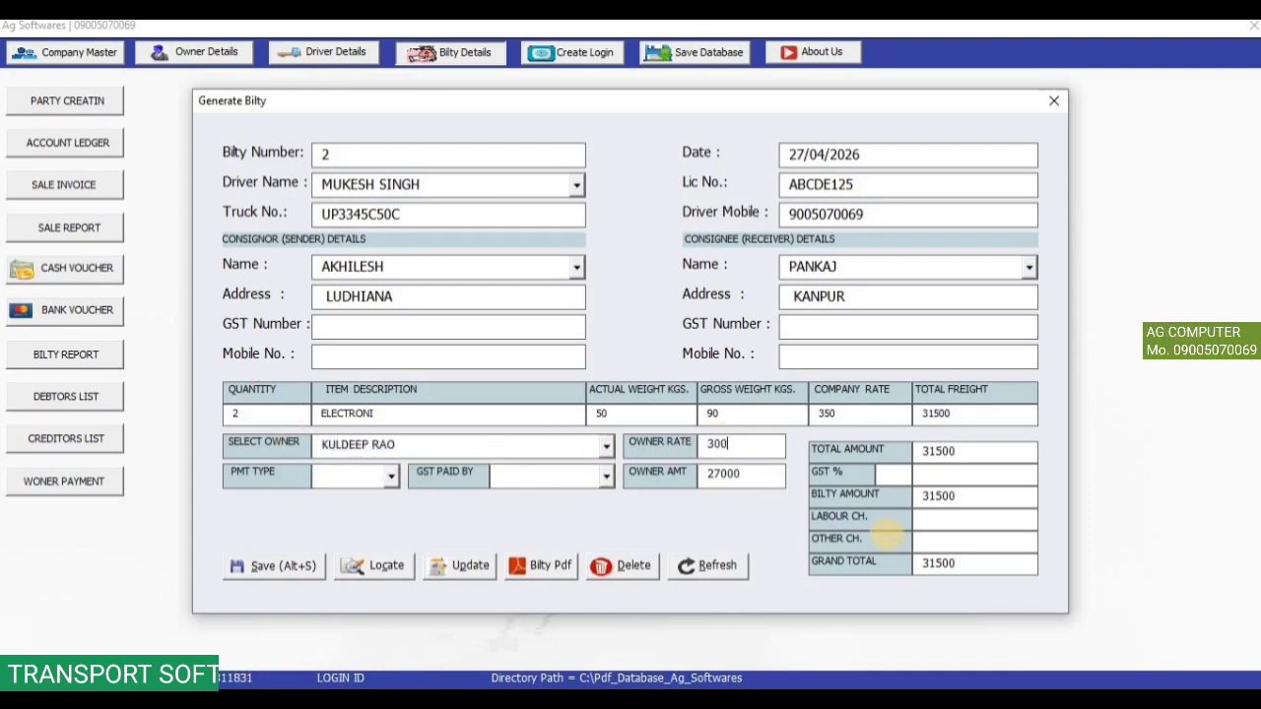
click(390, 476)
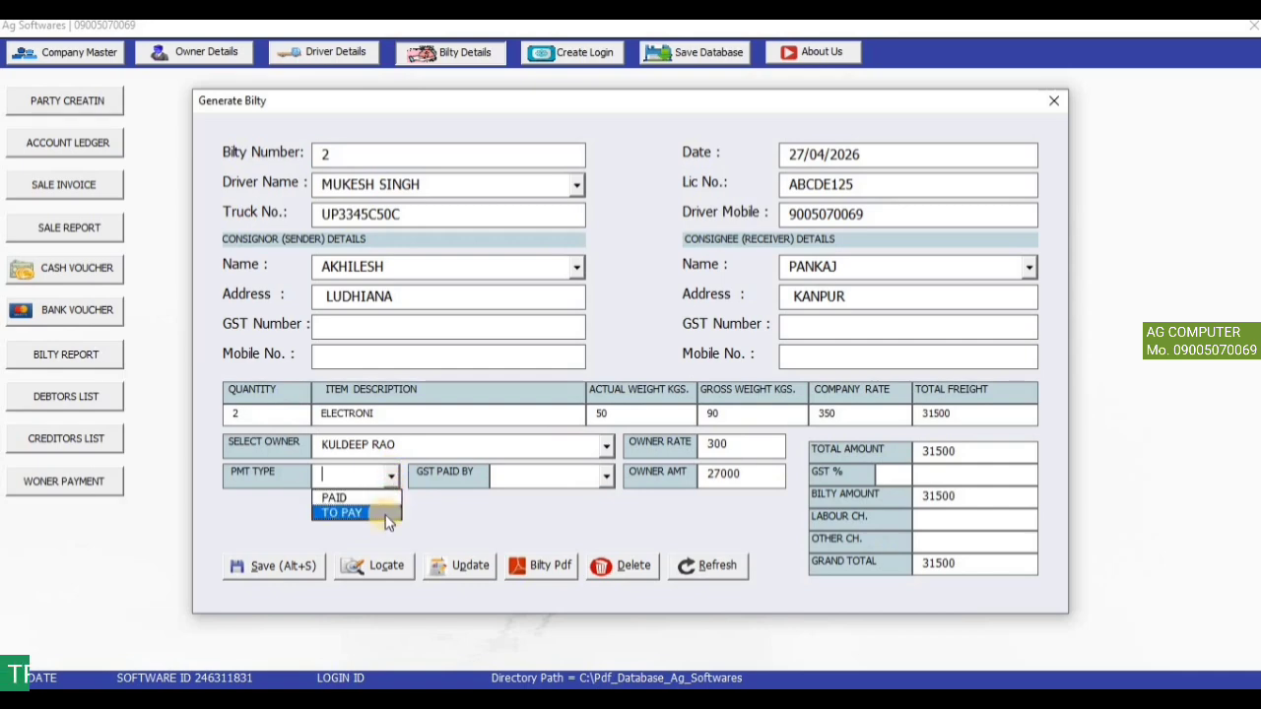
click(374, 514)
click(608, 480)
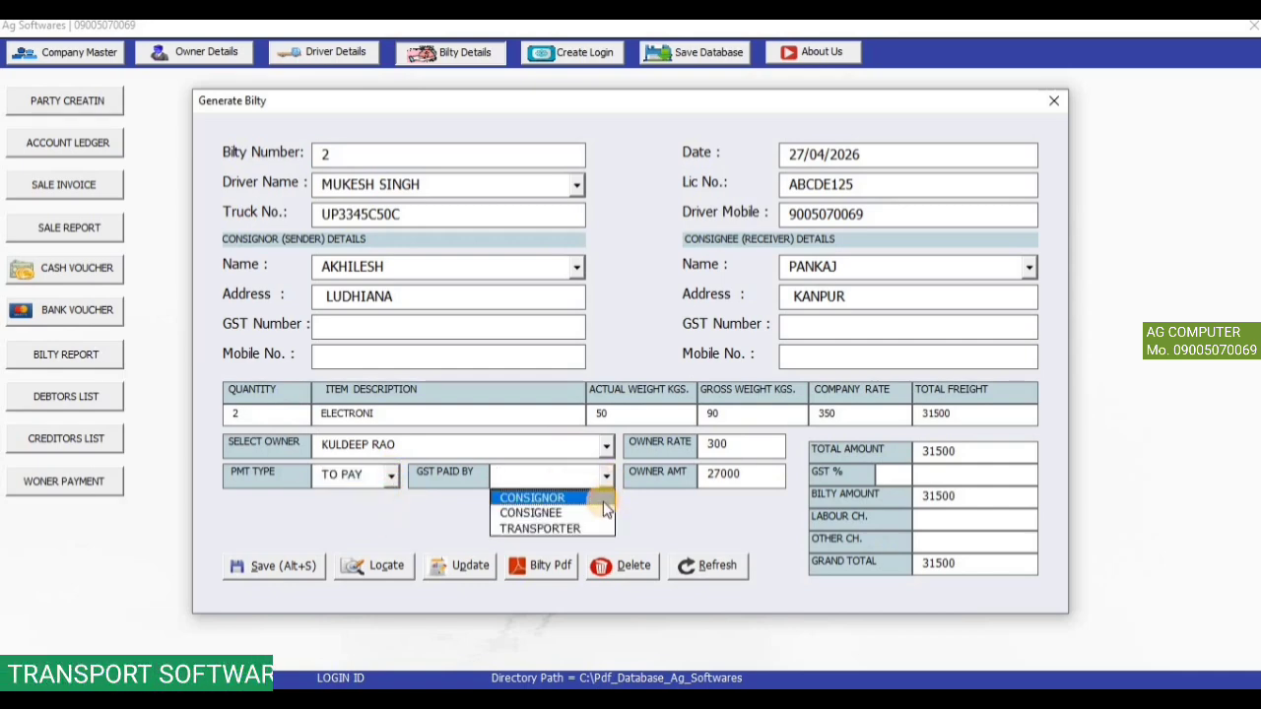
click(603, 500)
click(282, 566)
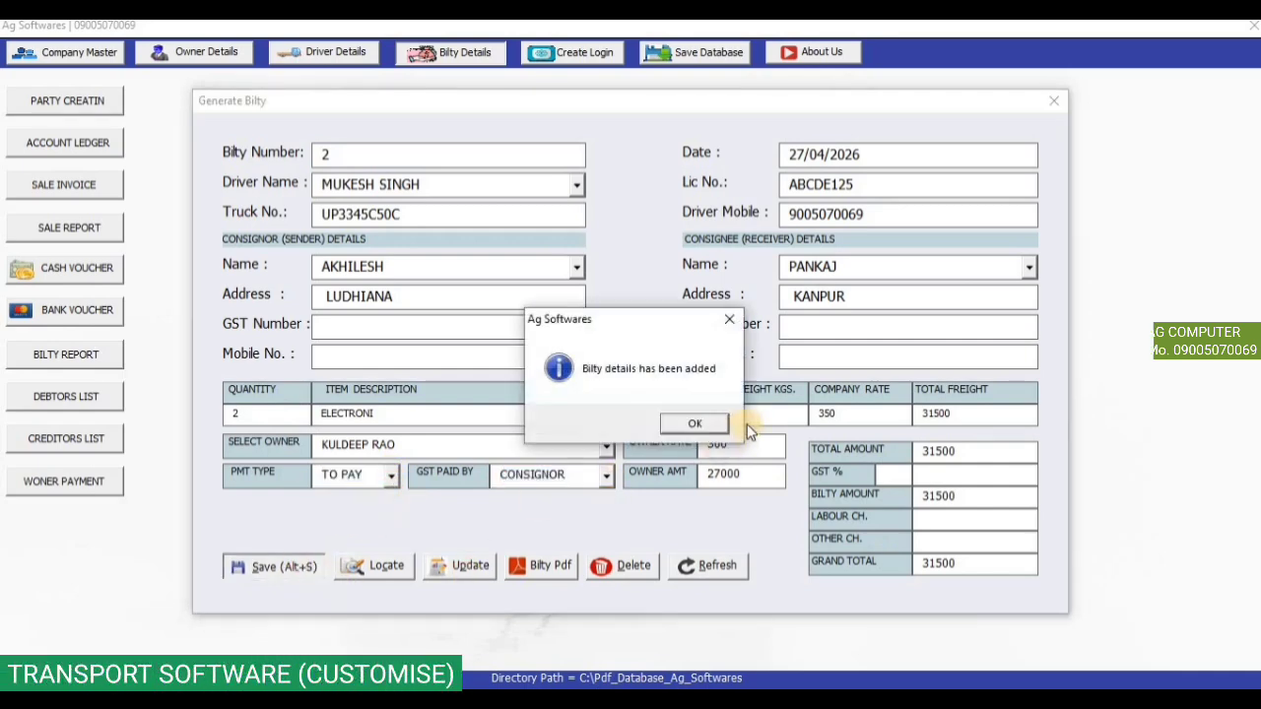
Confirm bilty 2's save, then choose the driver, consignor and consignee for bilty 3.
click(694, 423)
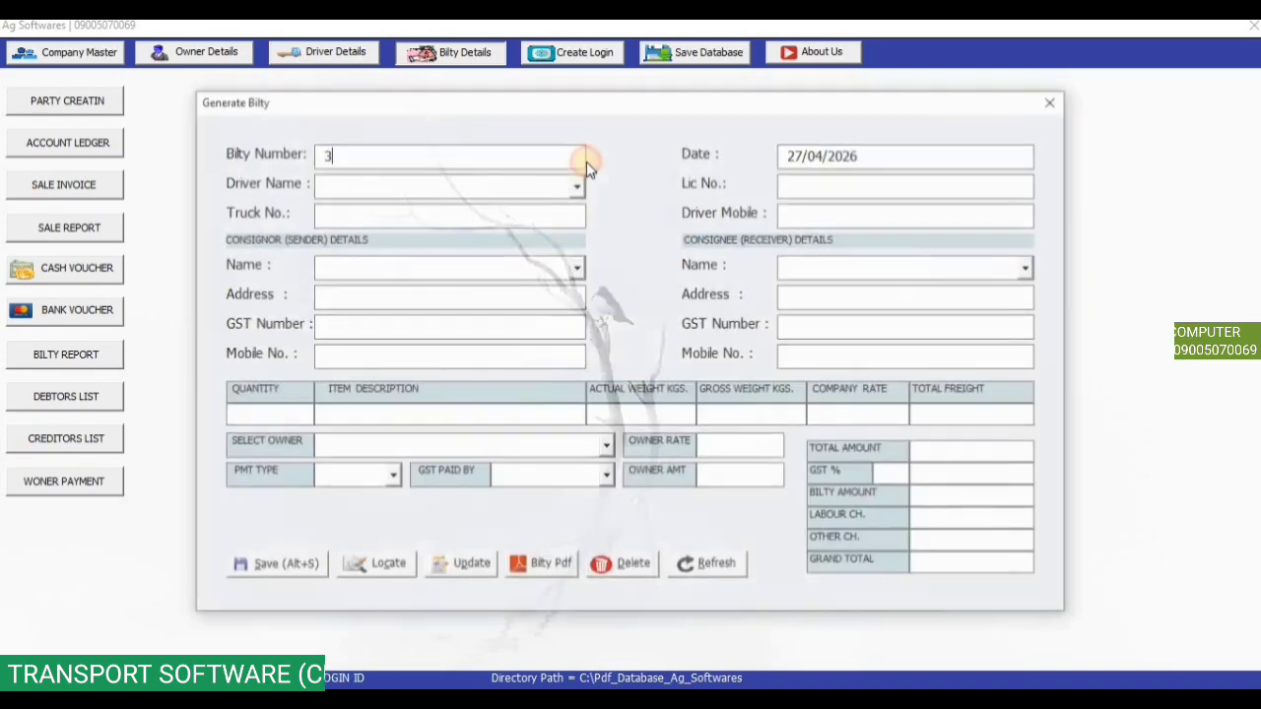
click(578, 184)
click(568, 205)
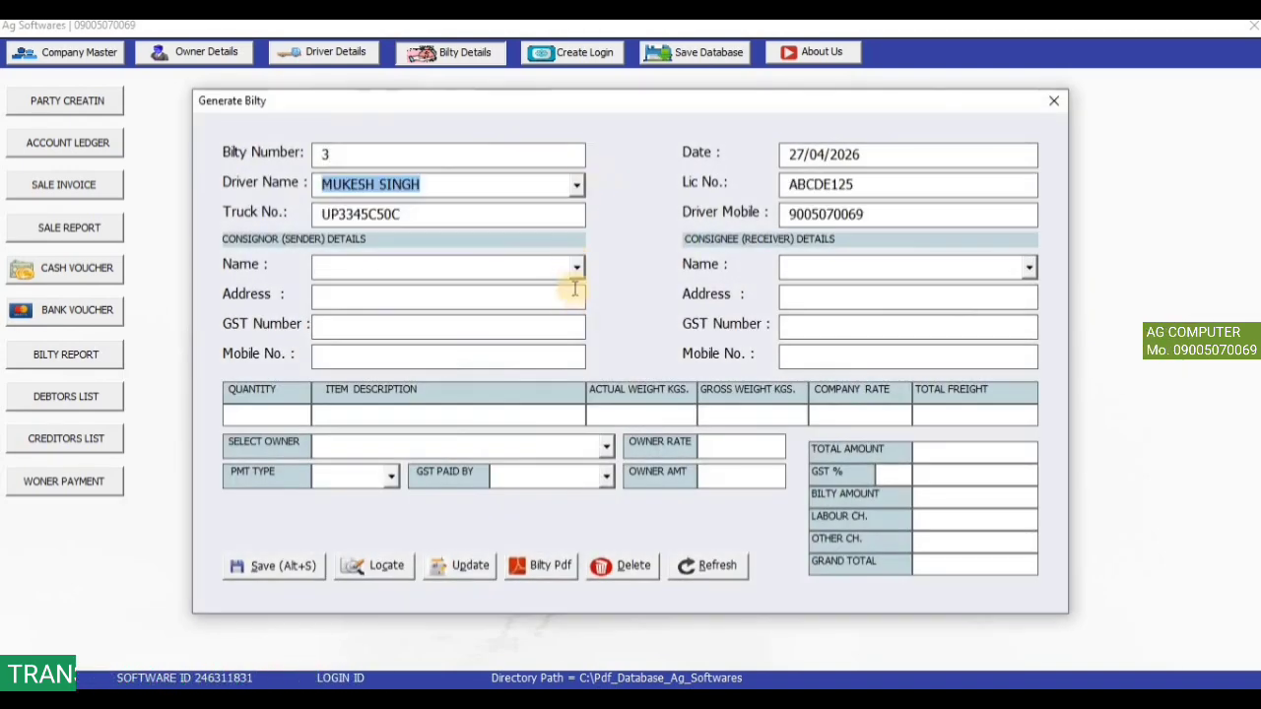
click(577, 267)
click(575, 295)
click(1029, 267)
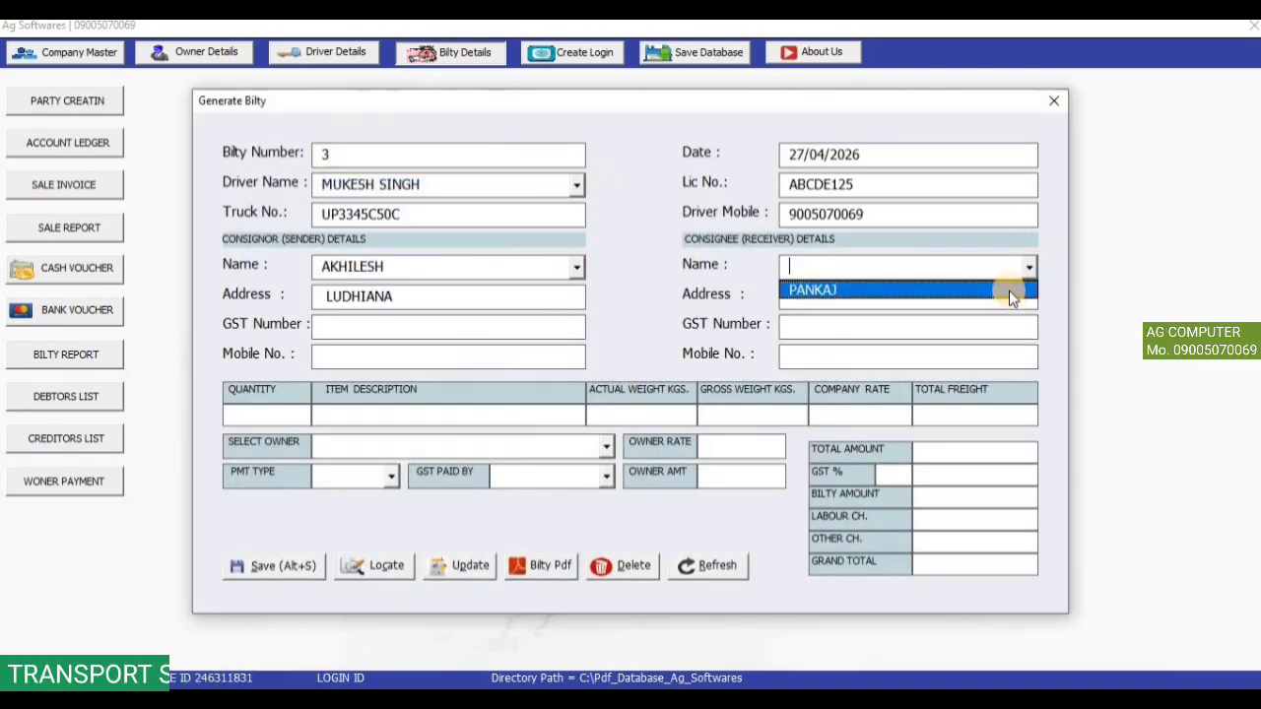
click(1009, 291)
Enter the item row of 6 items at rate 350, totalling 21000.
click(333, 321)
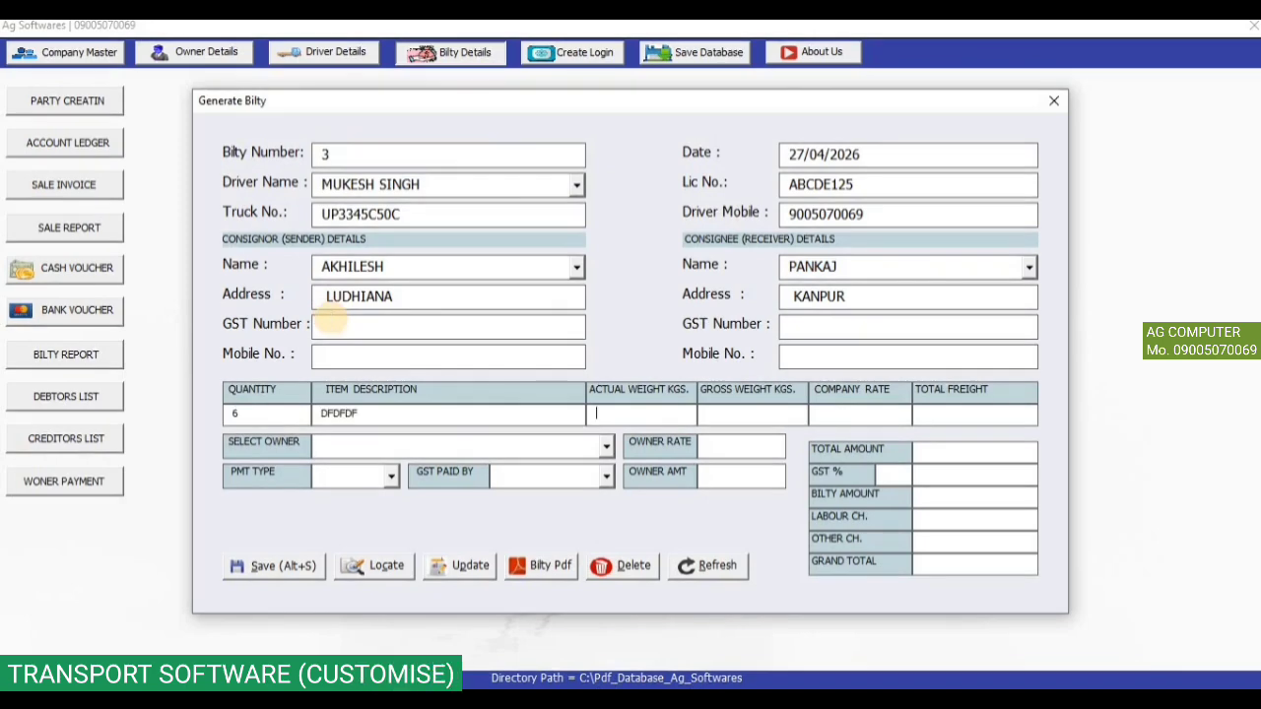
text(60)
key(Tab)
text(350)
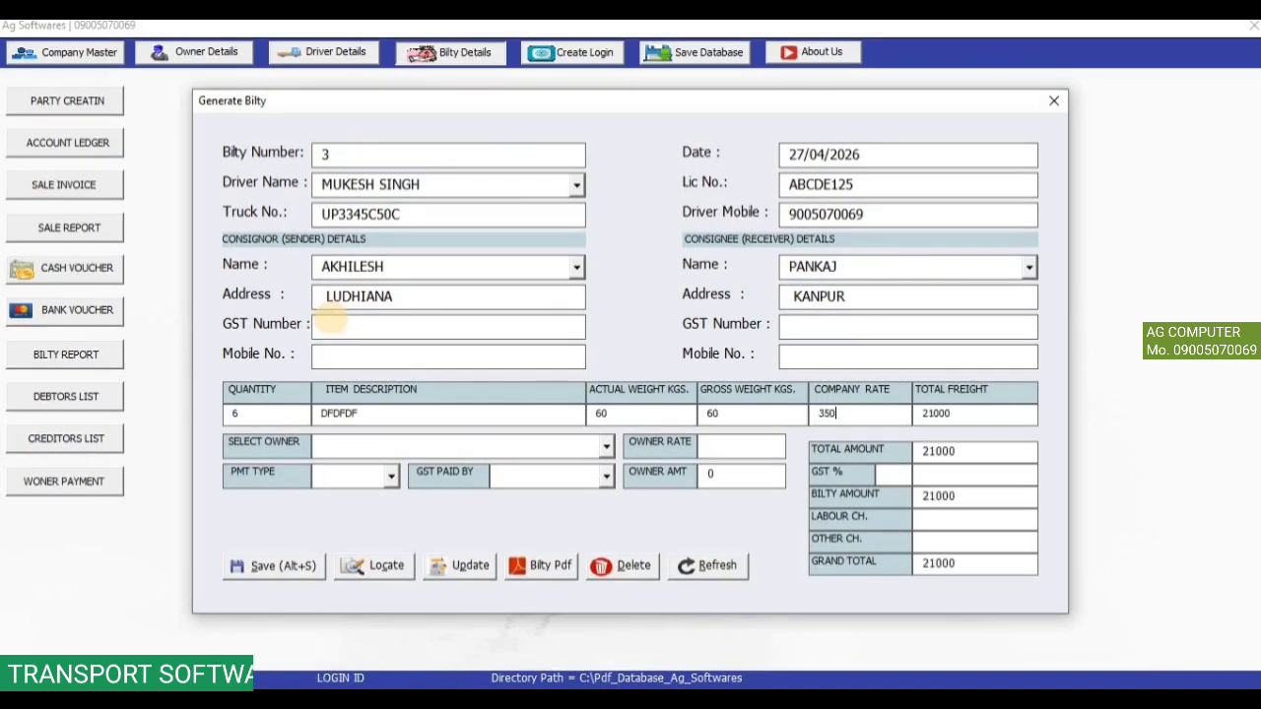
Pick the owner at owner rate 200, set PAID with consignor GST, and save.
click(602, 449)
click(589, 469)
click(727, 447)
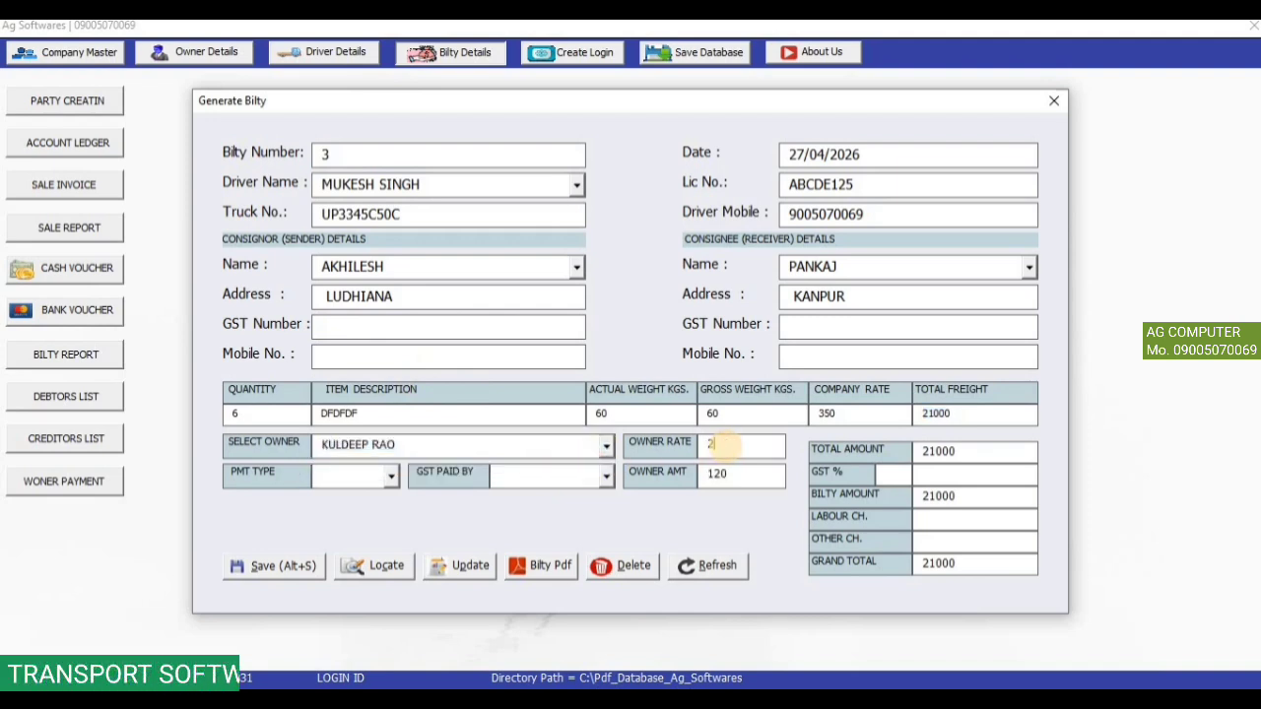
text(200)
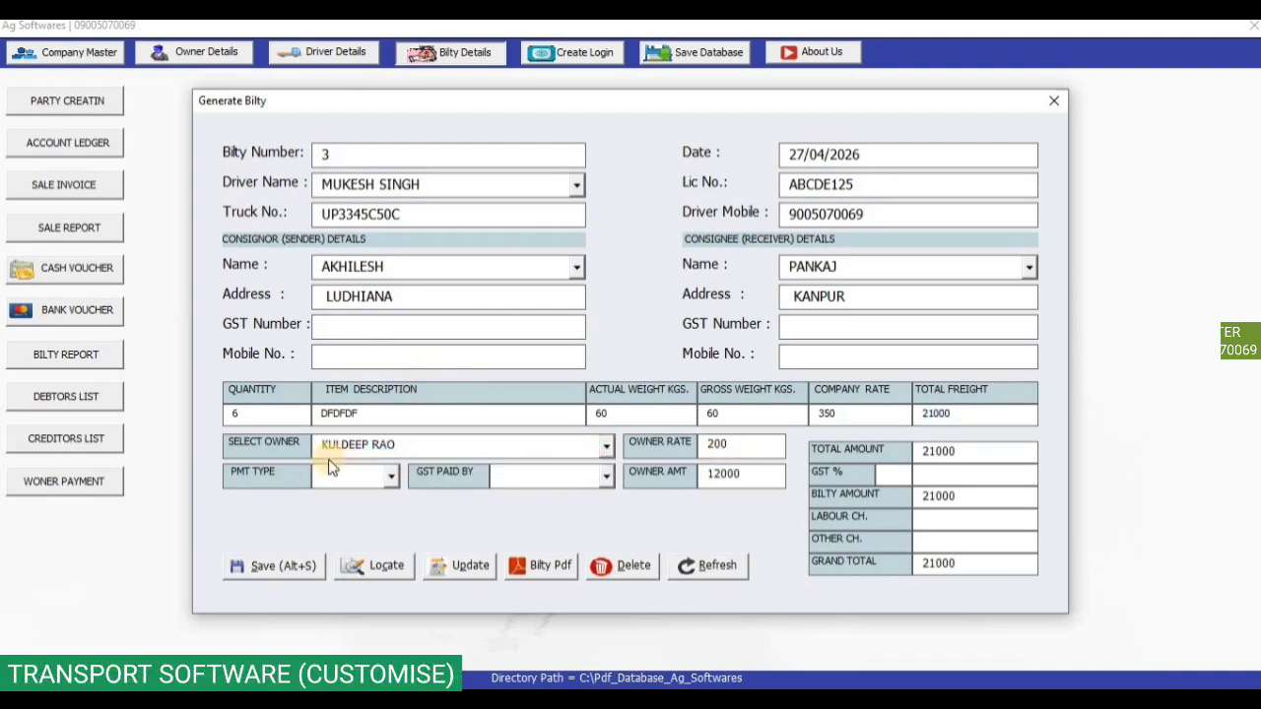
click(390, 477)
click(390, 497)
click(605, 475)
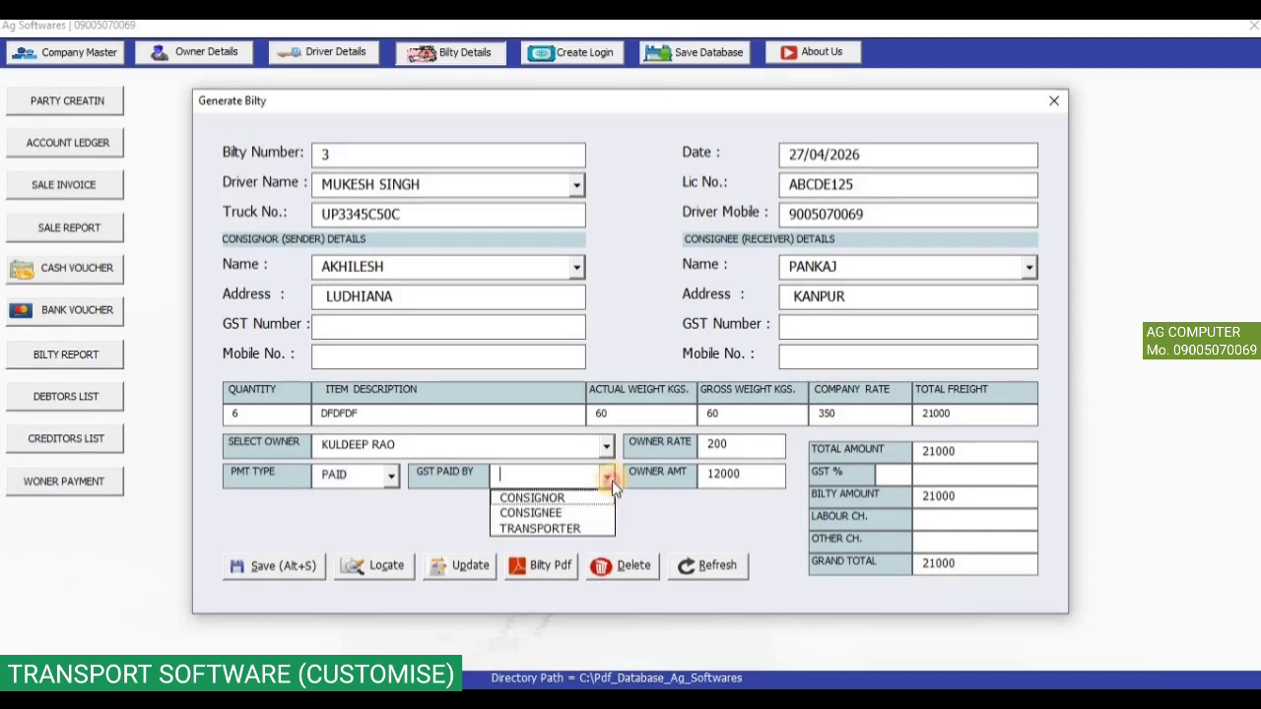
click(532, 498)
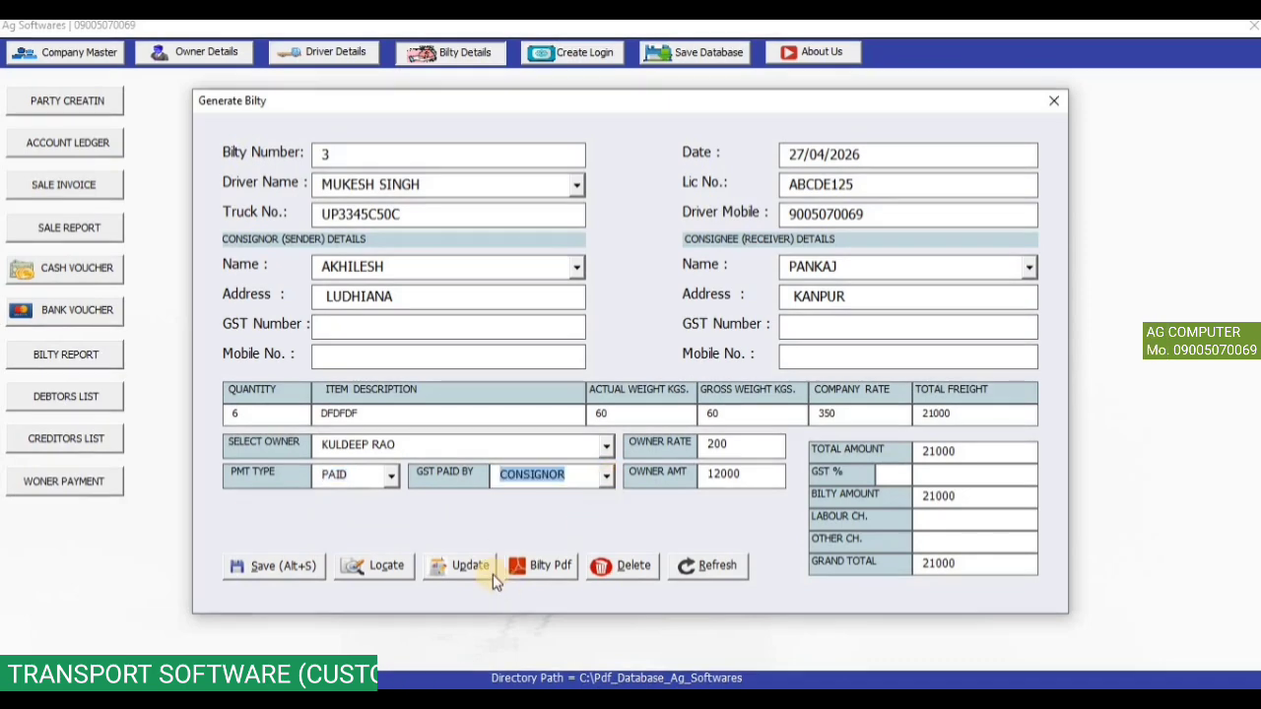
click(305, 566)
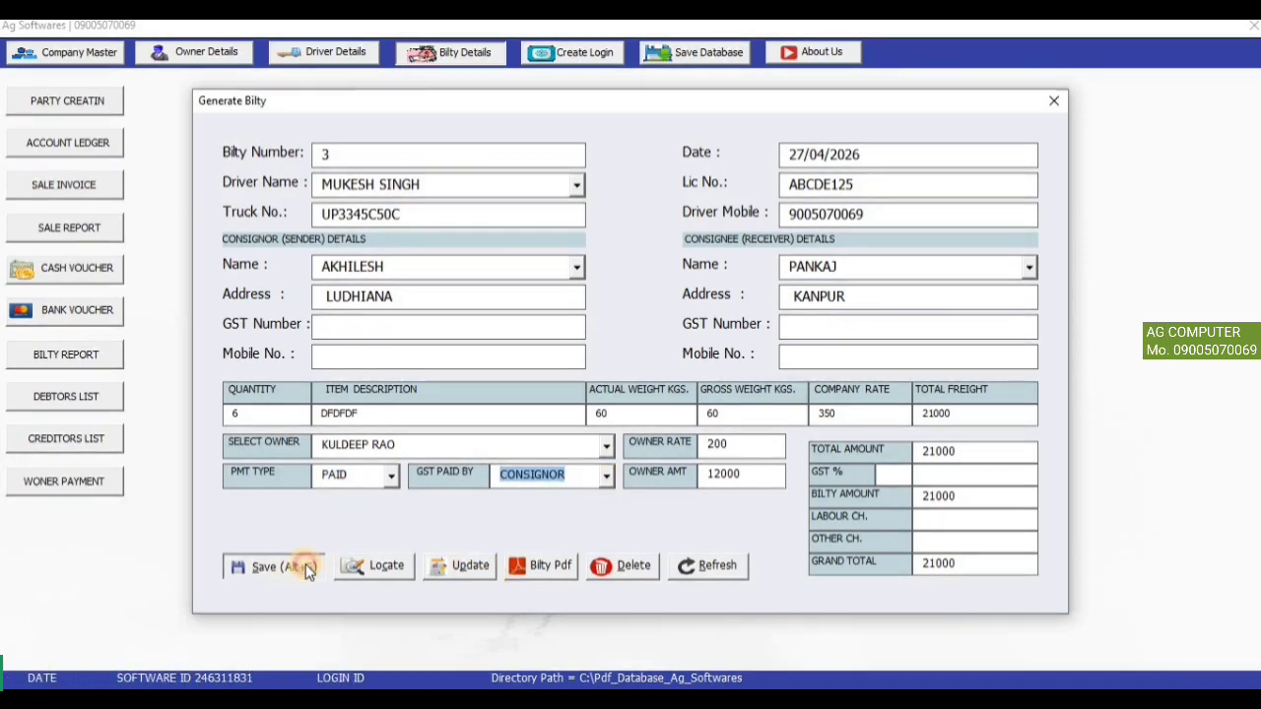
click(694, 424)
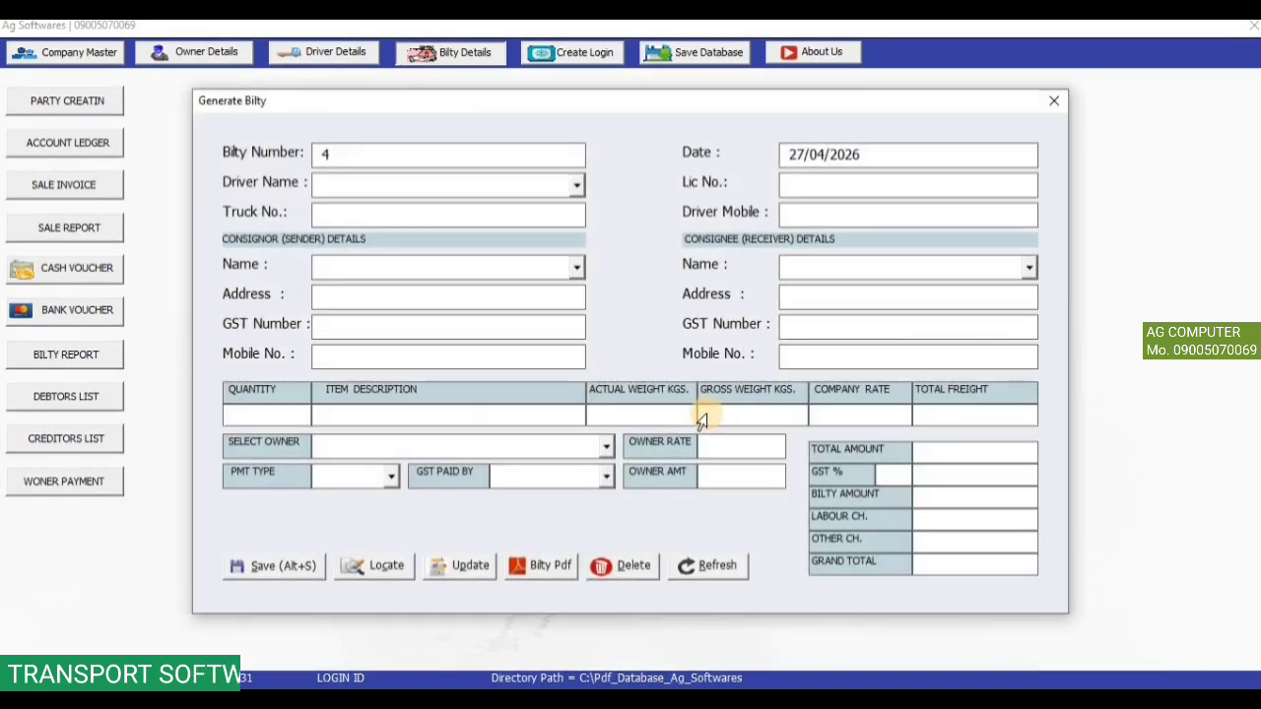
Browse the saved bilties in Search Bilty Details and reload bilty 2 (31500 freight, TO PAY) into the form.
click(408, 564)
drag(385, 560, 952, 566)
click(411, 163)
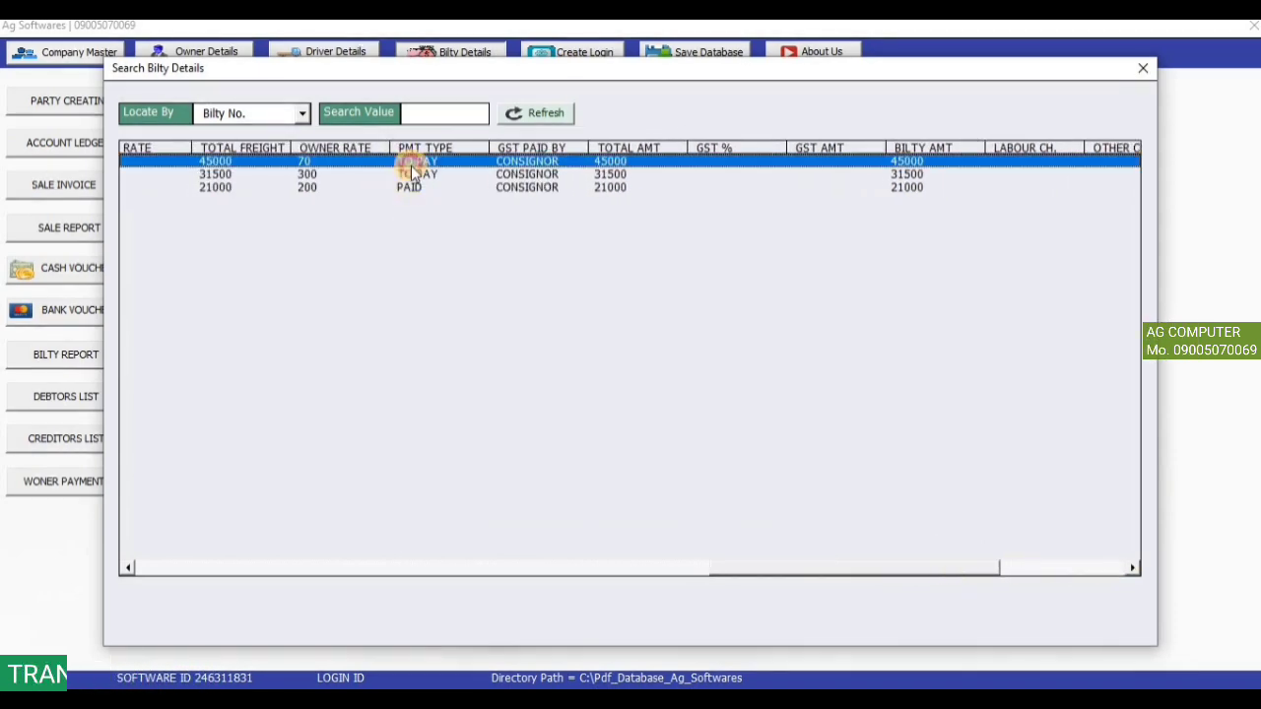
click(303, 112)
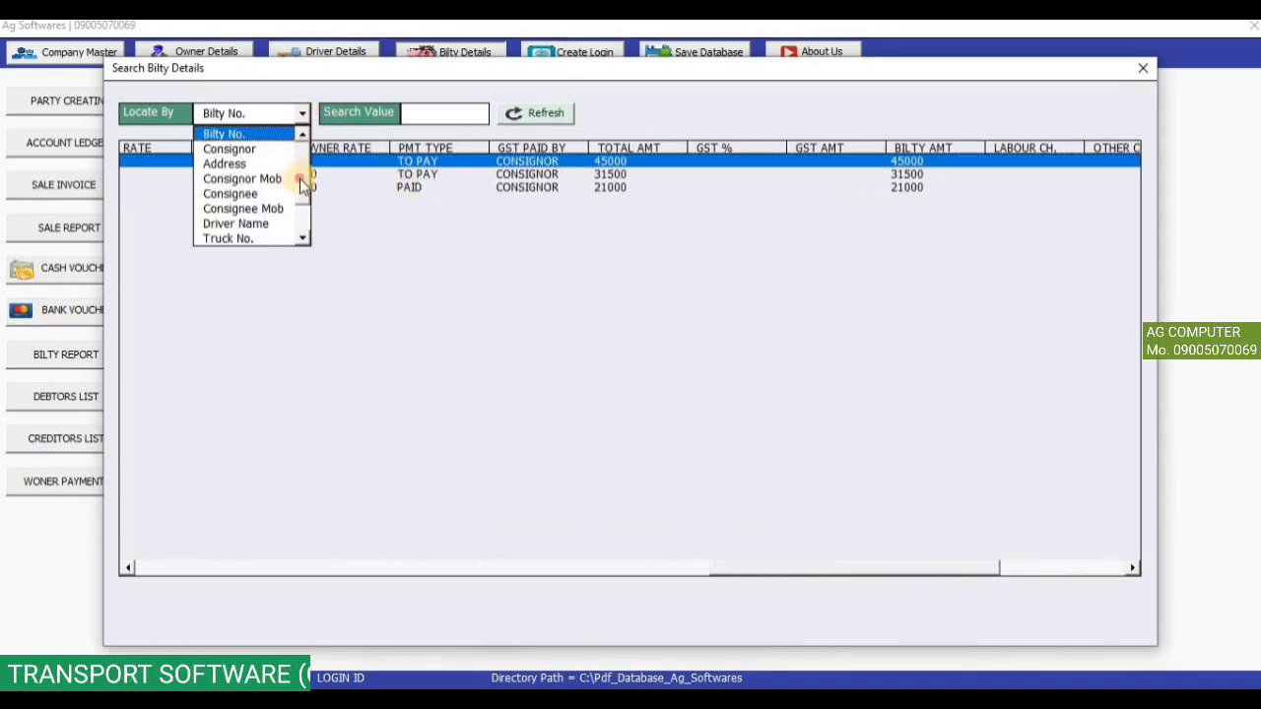
scroll(300, 226, down, 1)
scroll(304, 177, up, 2)
scroll(302, 228, down, 1)
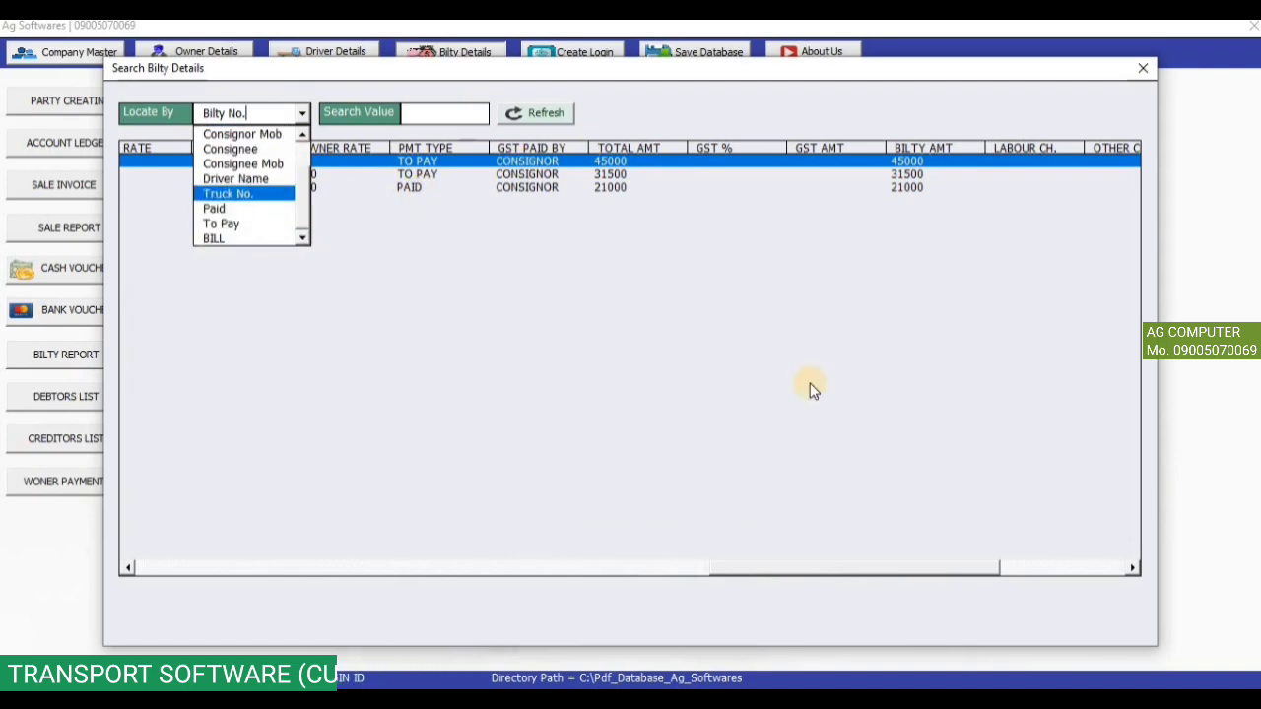
drag(890, 567, 191, 496)
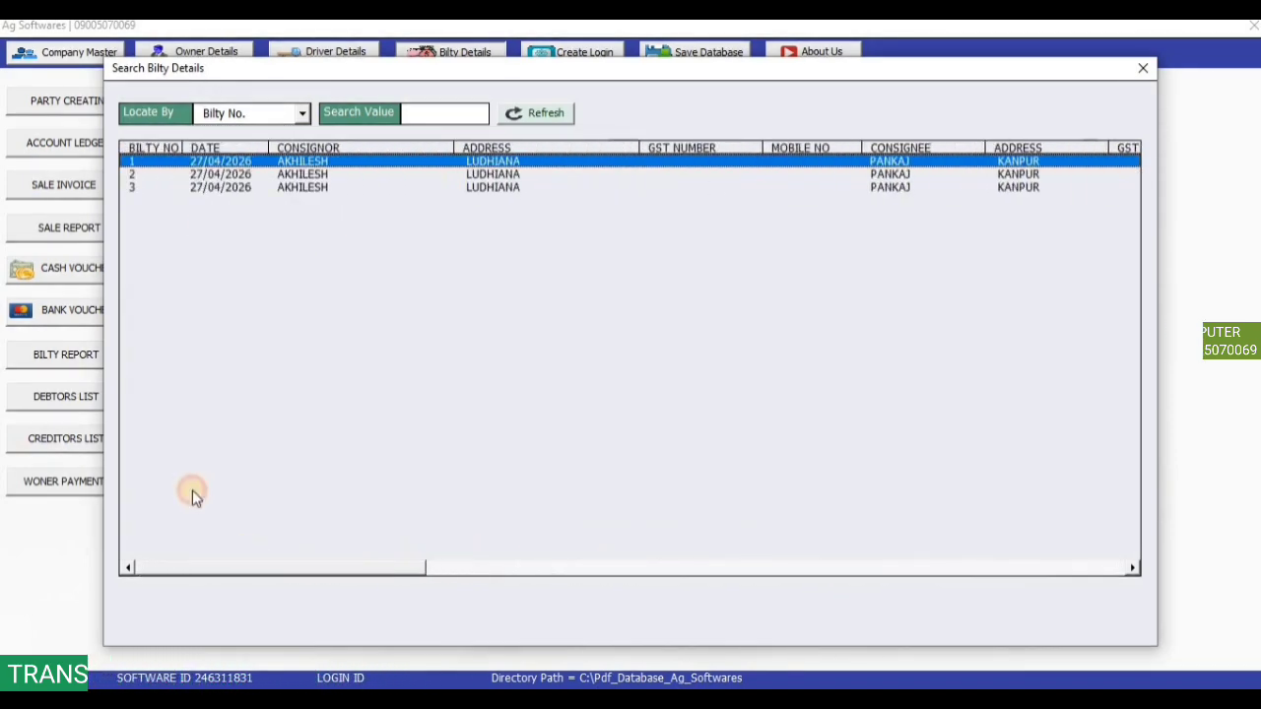
double_click(268, 174)
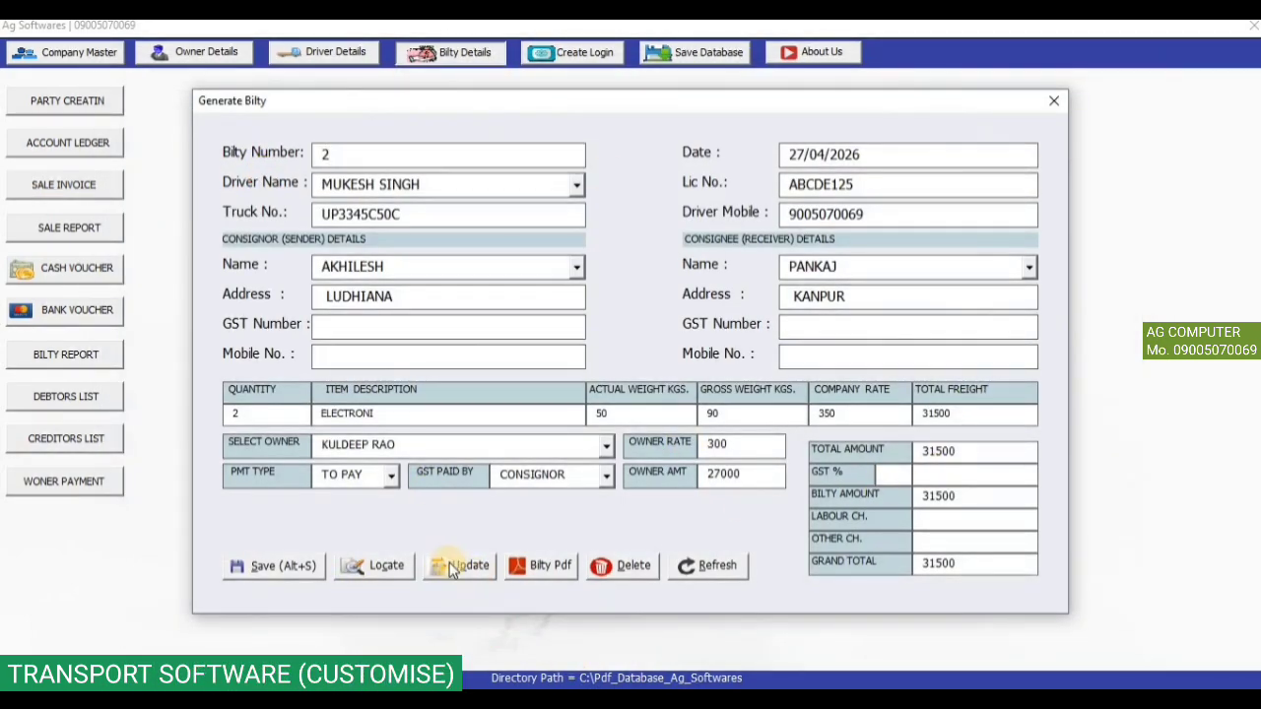
Publish bilty 2 as 2.pdf, view the consignor copy maximized in Adobe Reader, then close it.
click(558, 567)
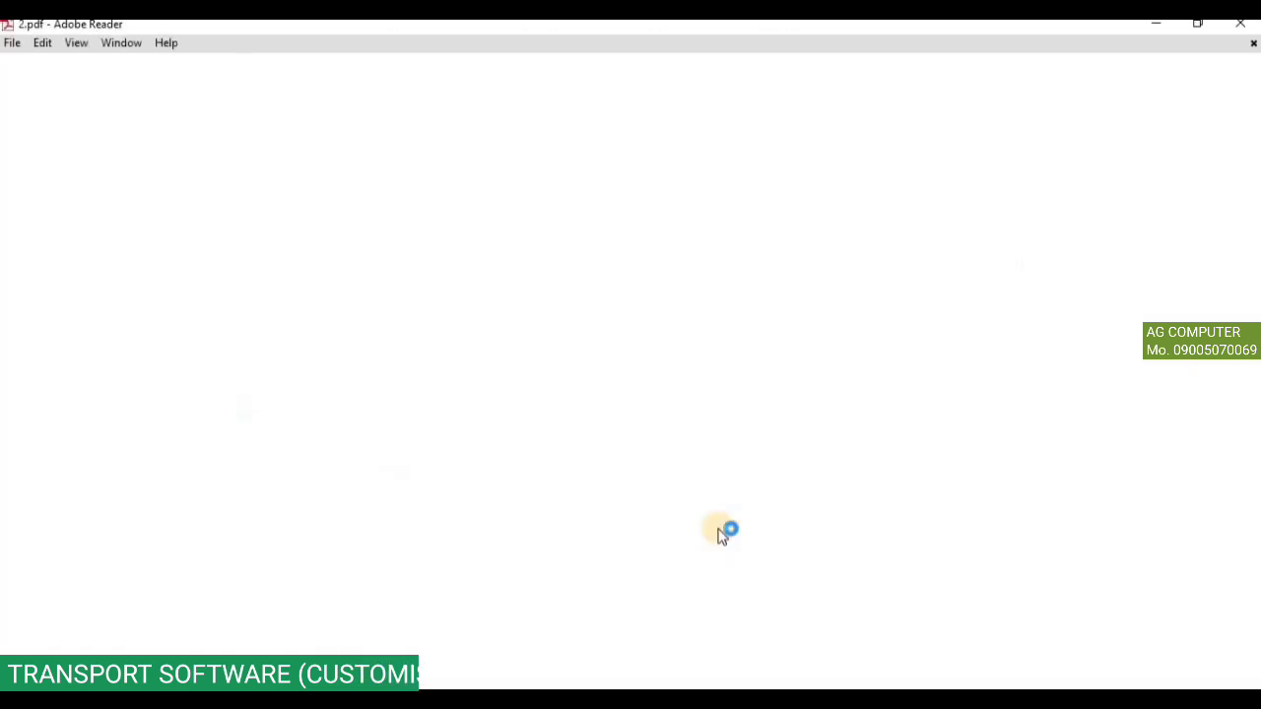
click(1031, 56)
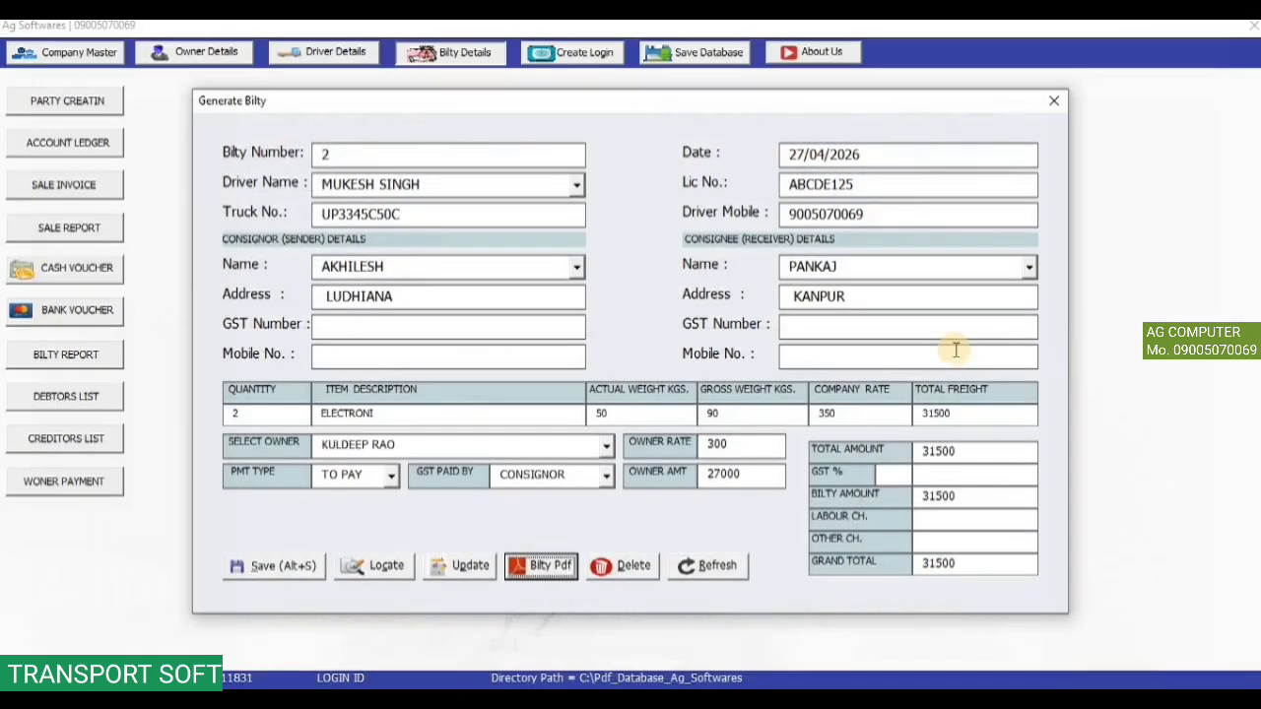
click(1241, 23)
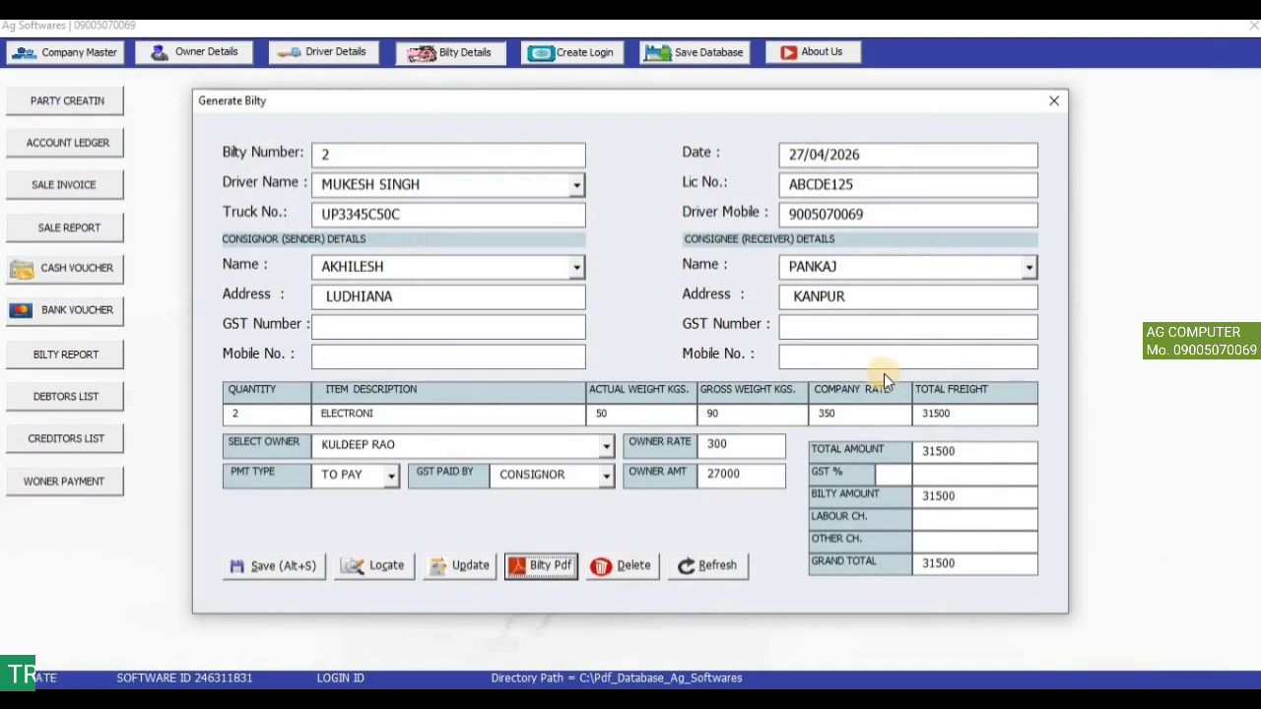
Close the bilty form and show the Ludhiana party's account ledger, checking the PAID BILTY NO-: 3 entry.
click(1054, 101)
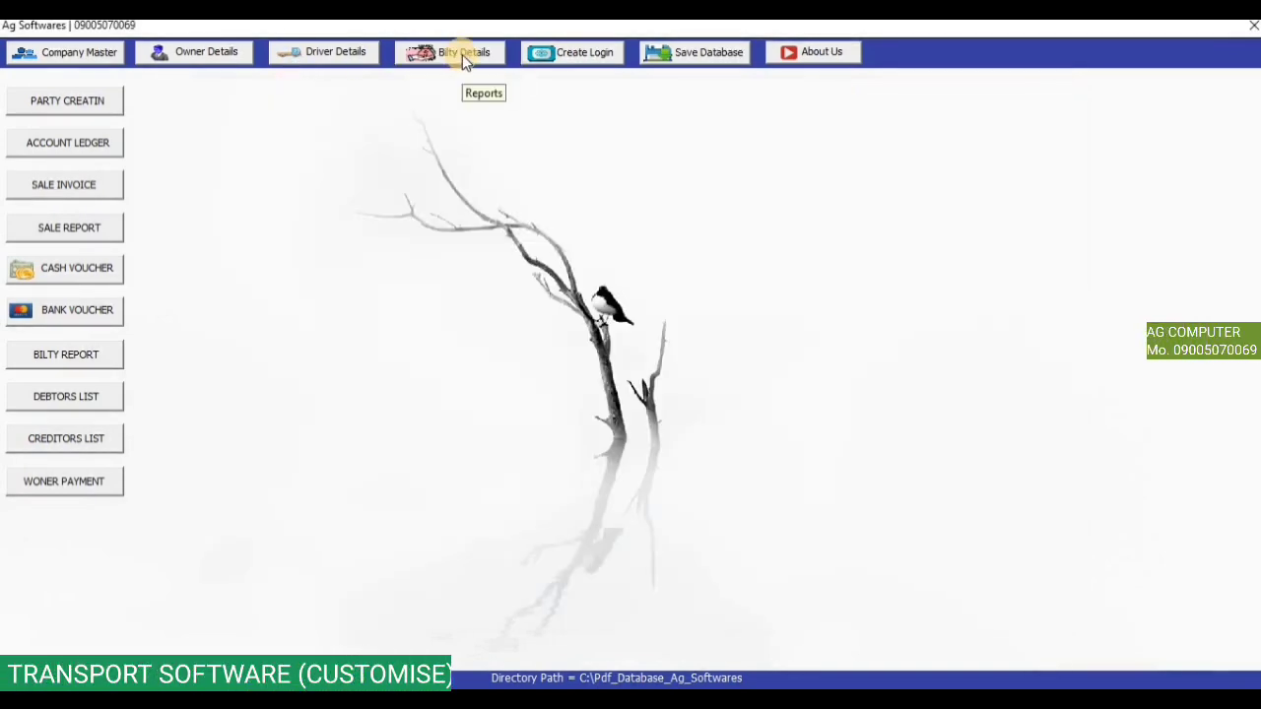
click(90, 150)
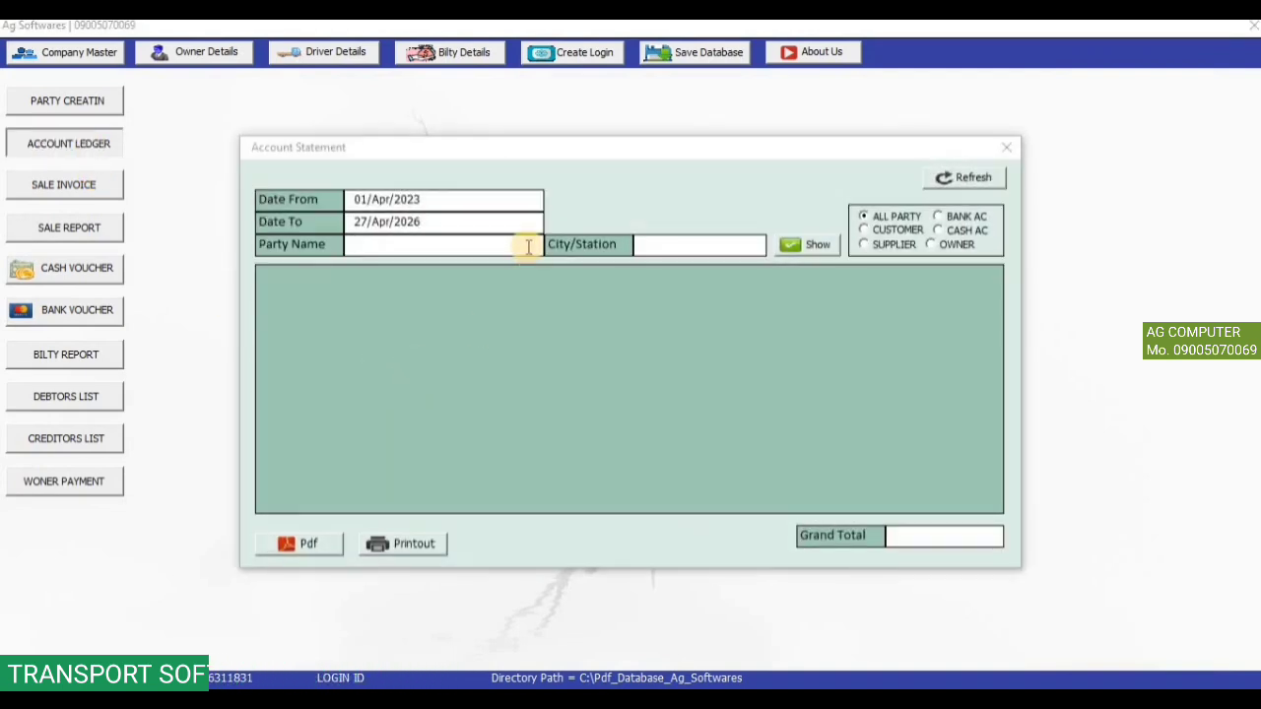
click(529, 246)
click(493, 264)
click(808, 244)
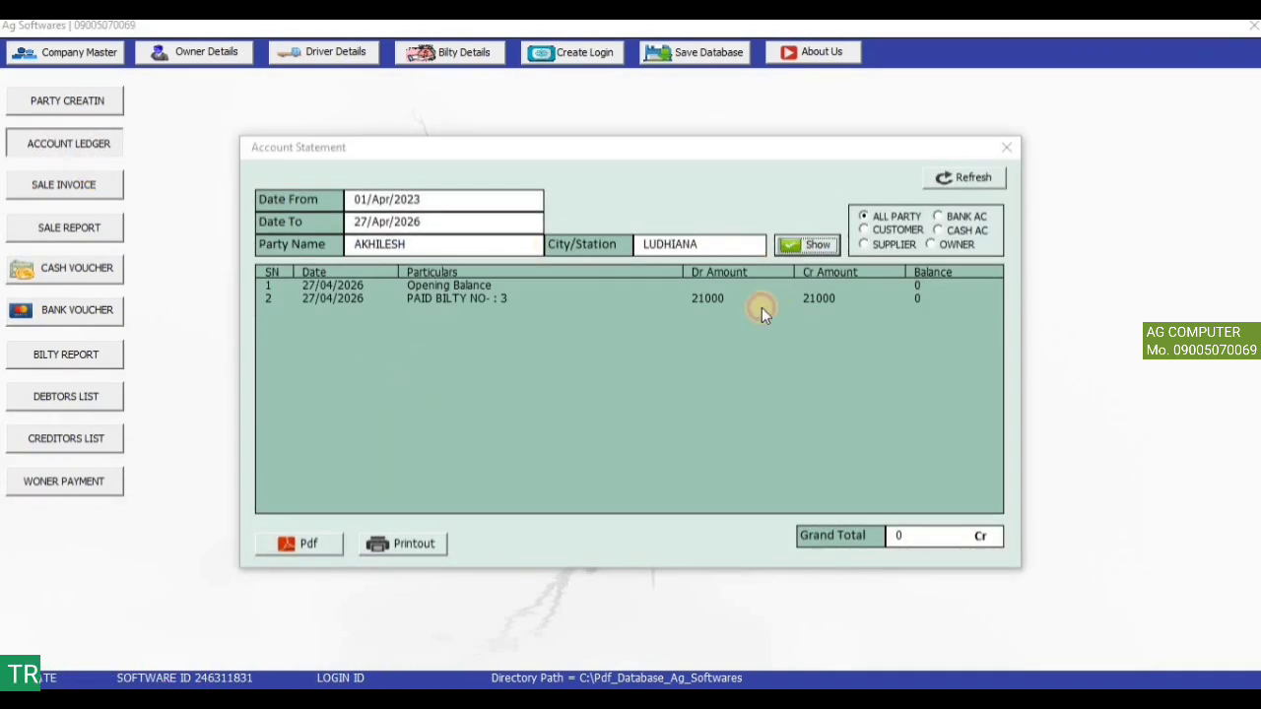
click(467, 299)
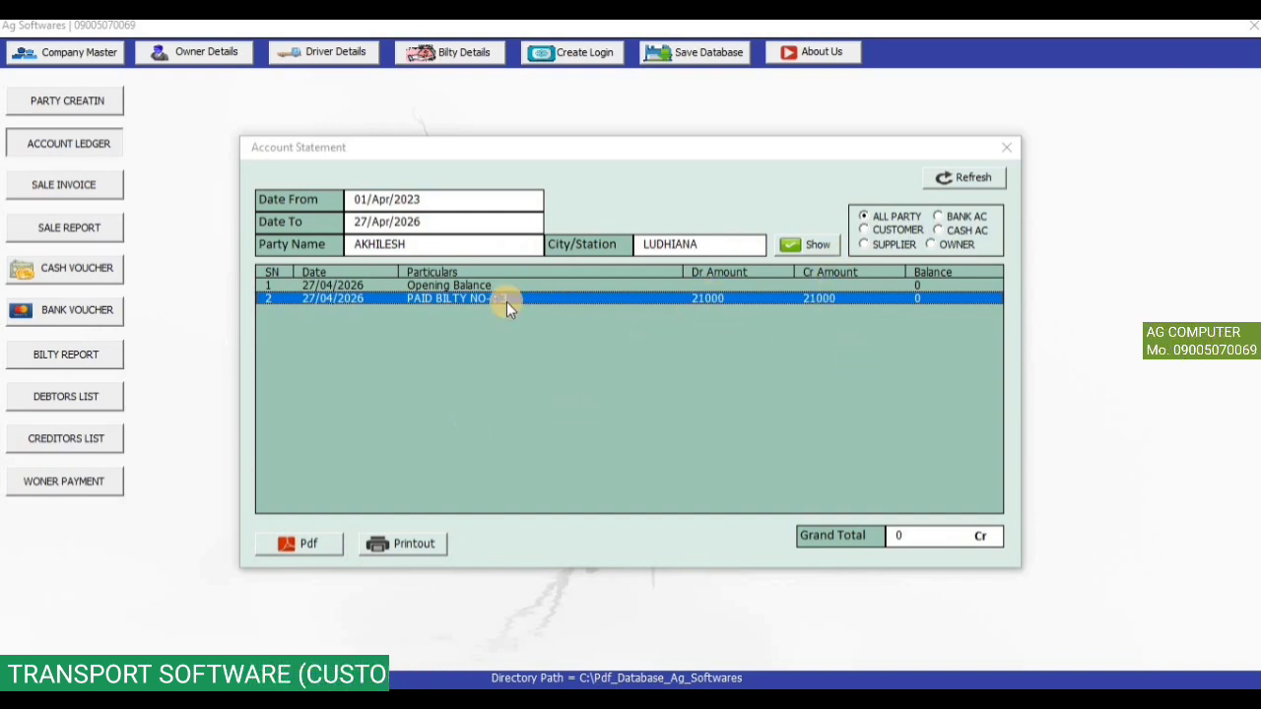
Review the Kanpur party's ledger (76,500 Dr), close the statement, and start Sale Invoice 1.
double_click(394, 244)
key(BackSpace)
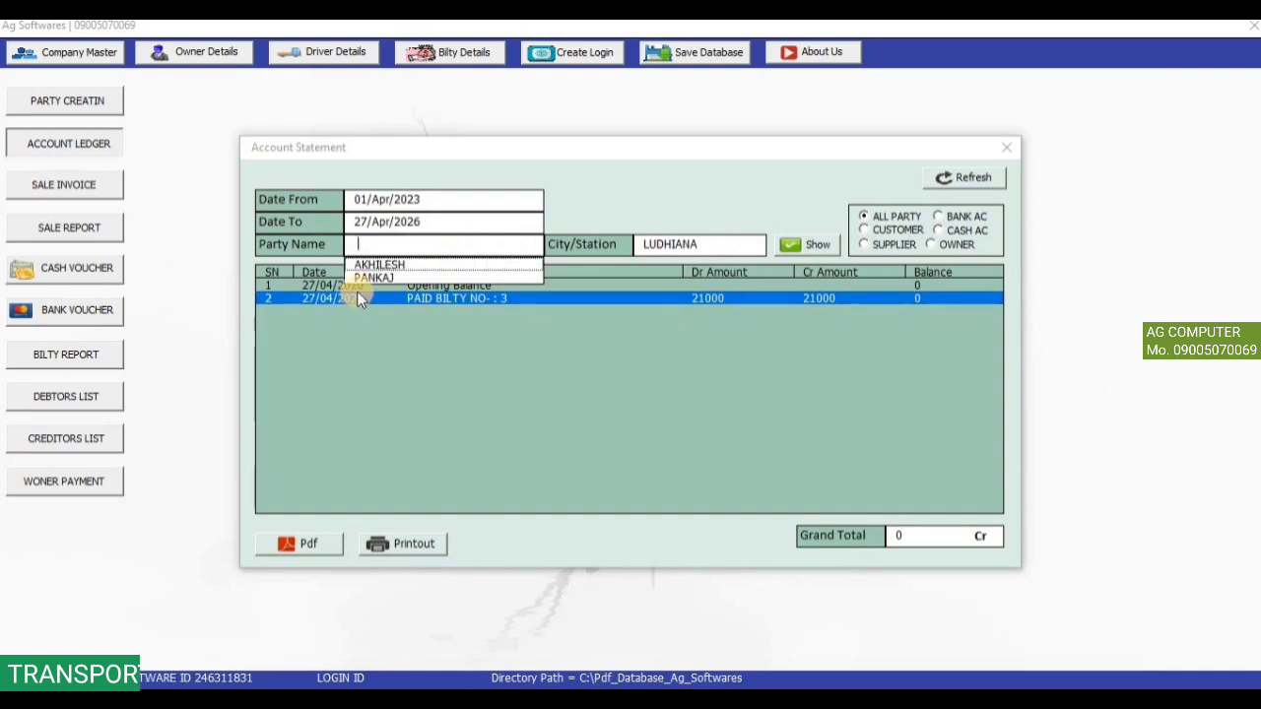
click(373, 279)
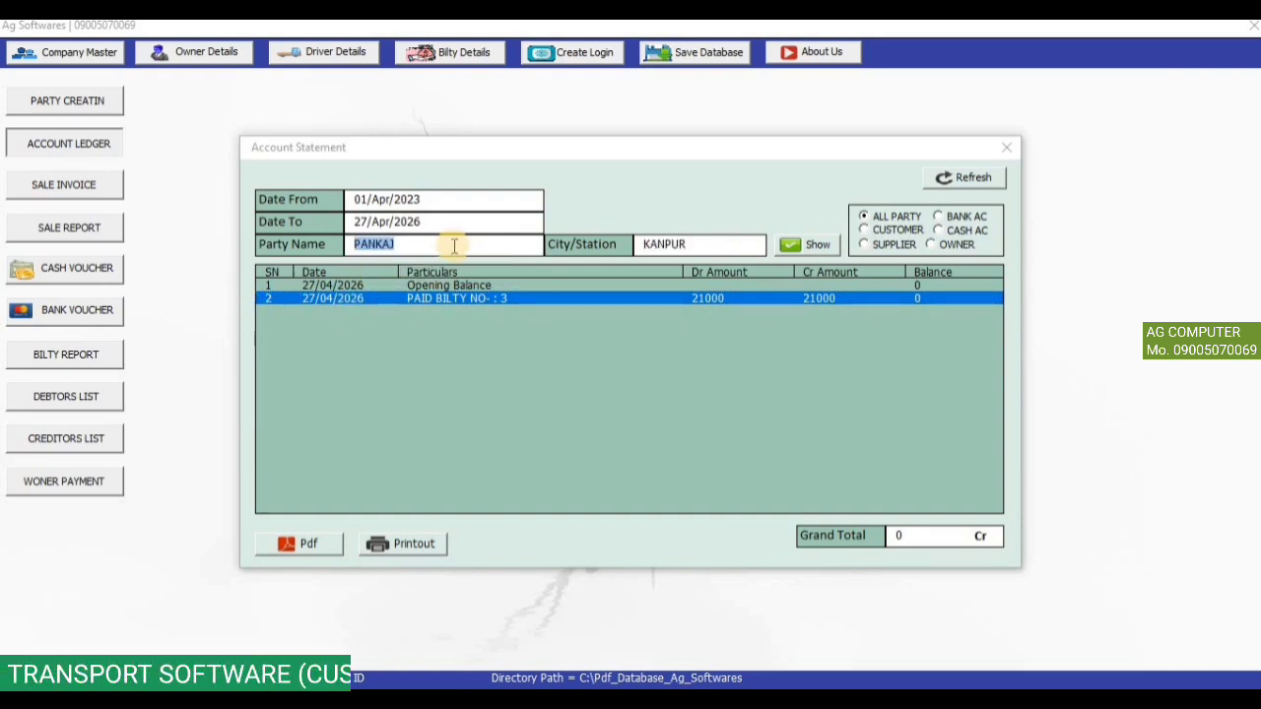
click(801, 244)
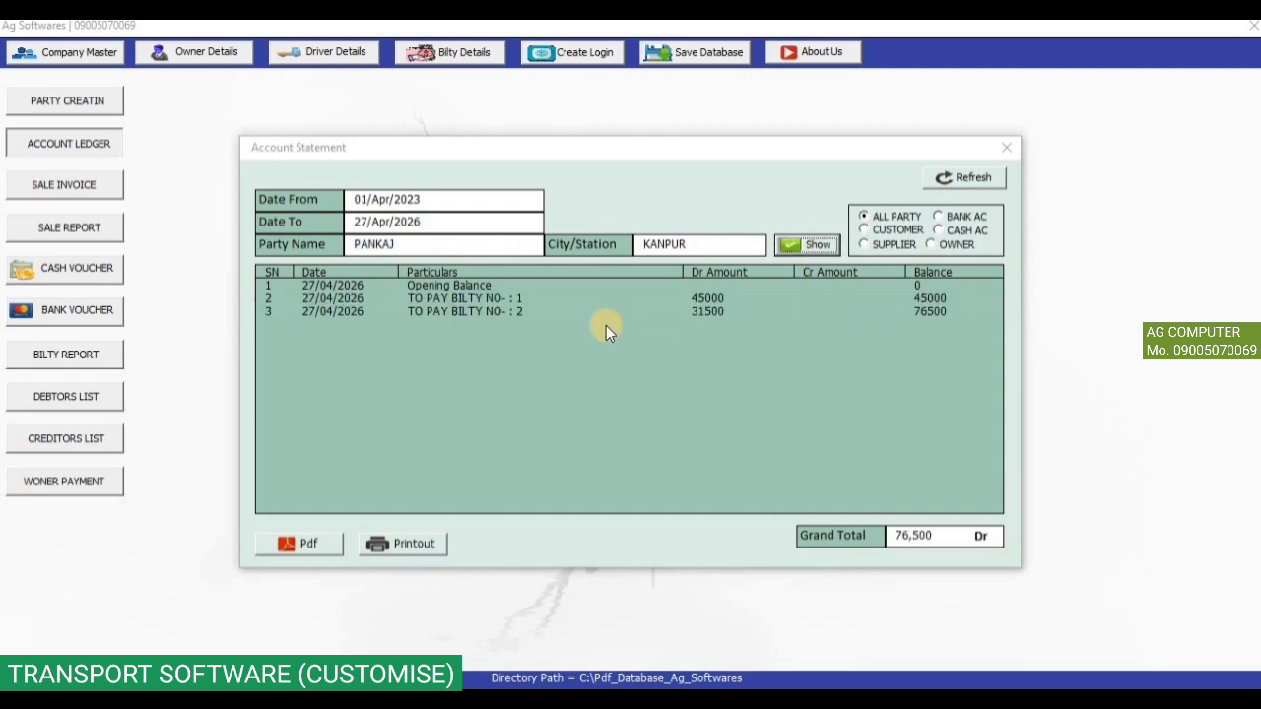
click(590, 310)
click(587, 299)
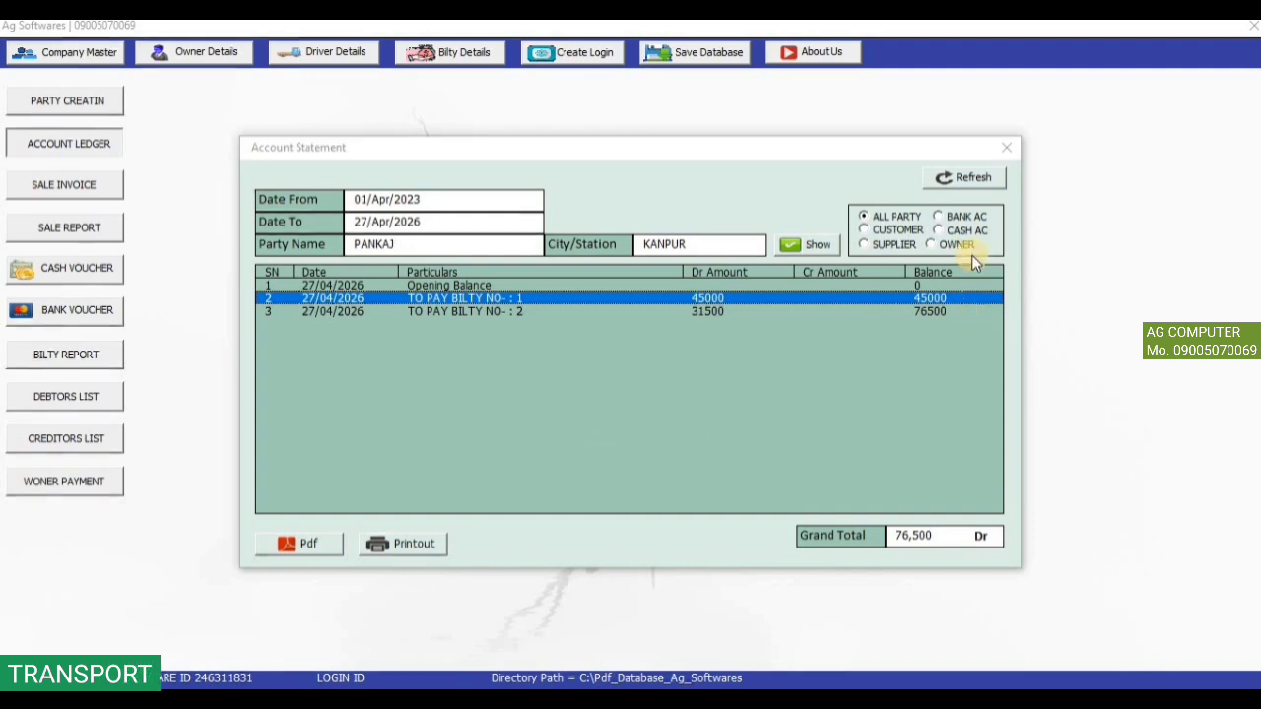
click(1006, 146)
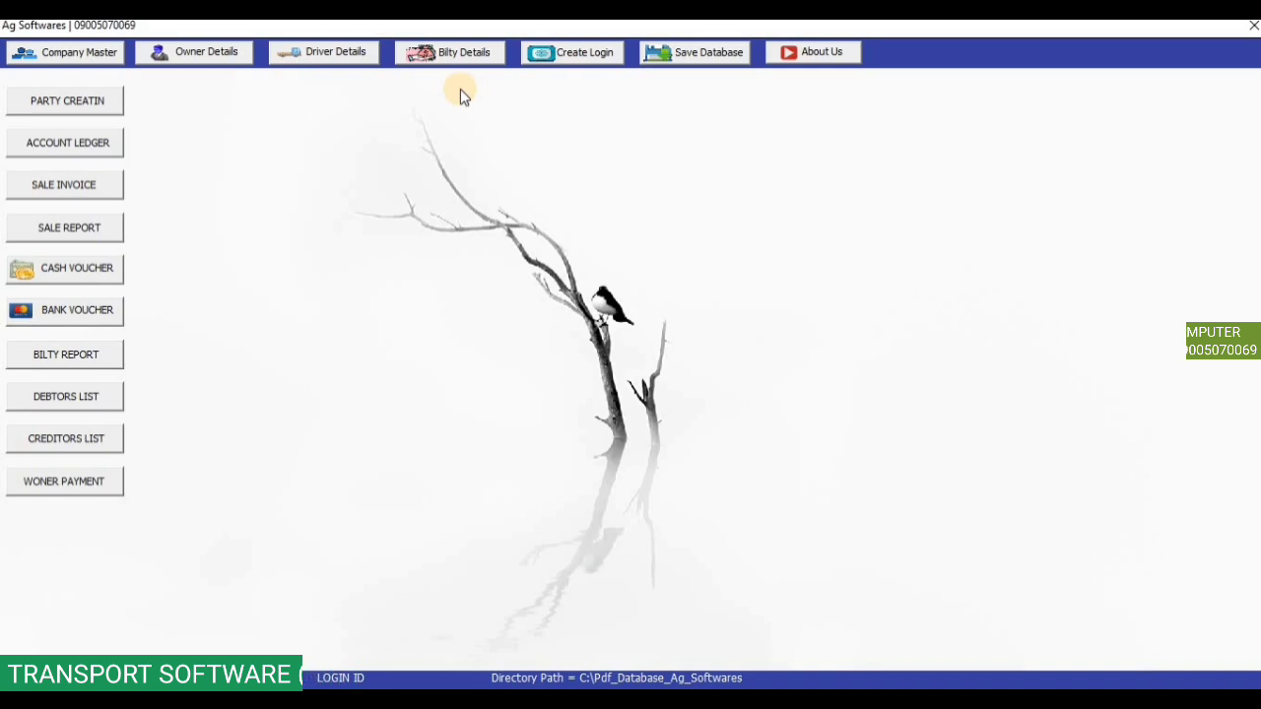
click(102, 184)
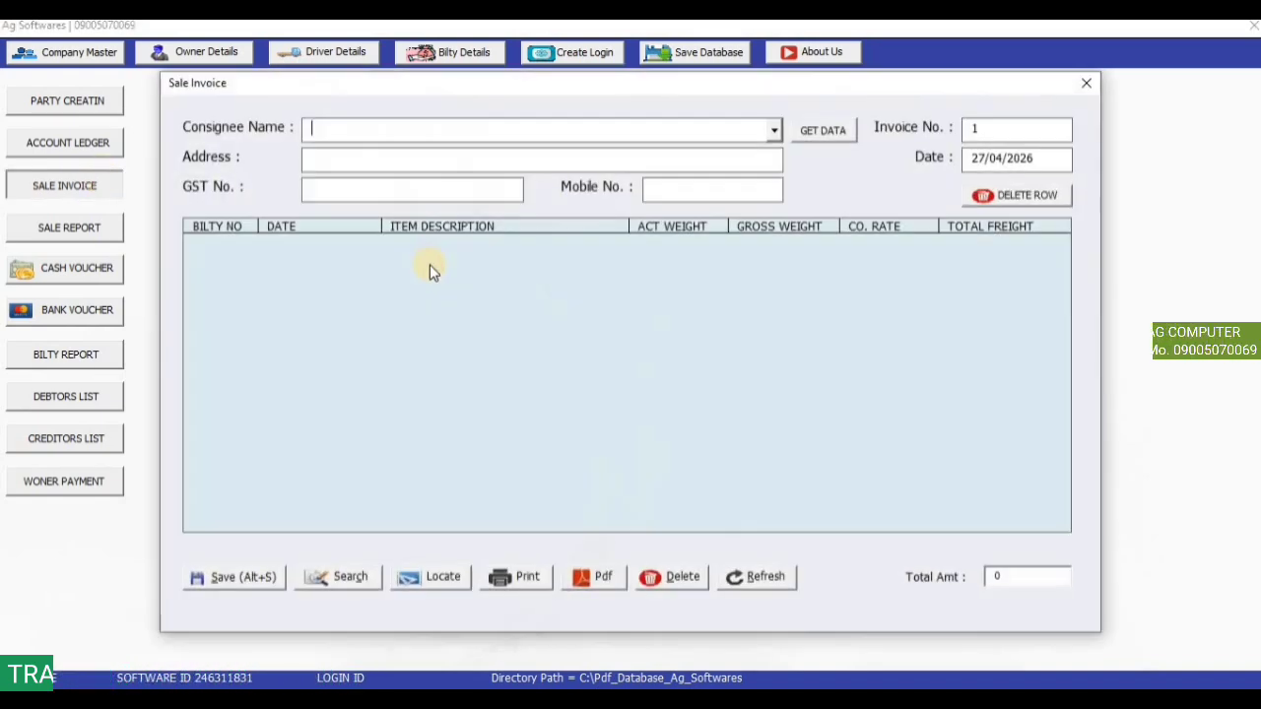
Load the Kanpur consignee's bilties and remove bilty 2, keeping only the ELECTRONIC GOODS bilty (45000).
click(773, 130)
click(758, 149)
click(826, 132)
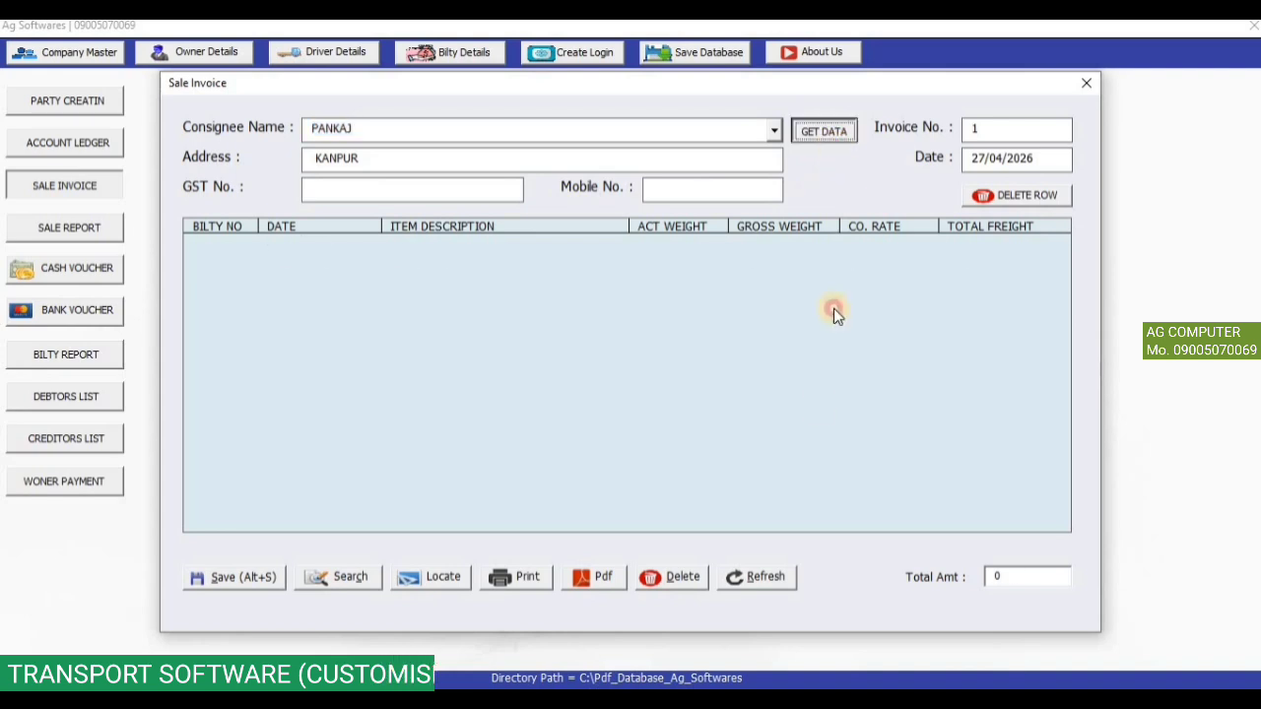
click(215, 241)
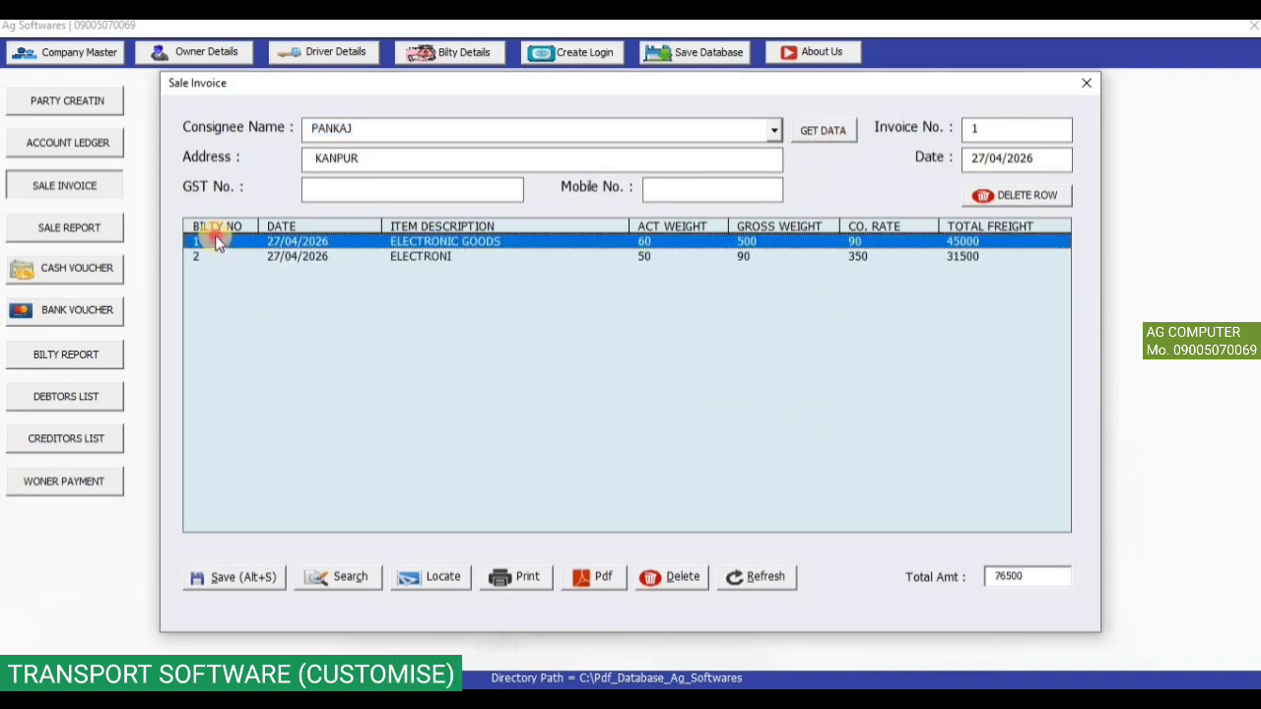
click(212, 258)
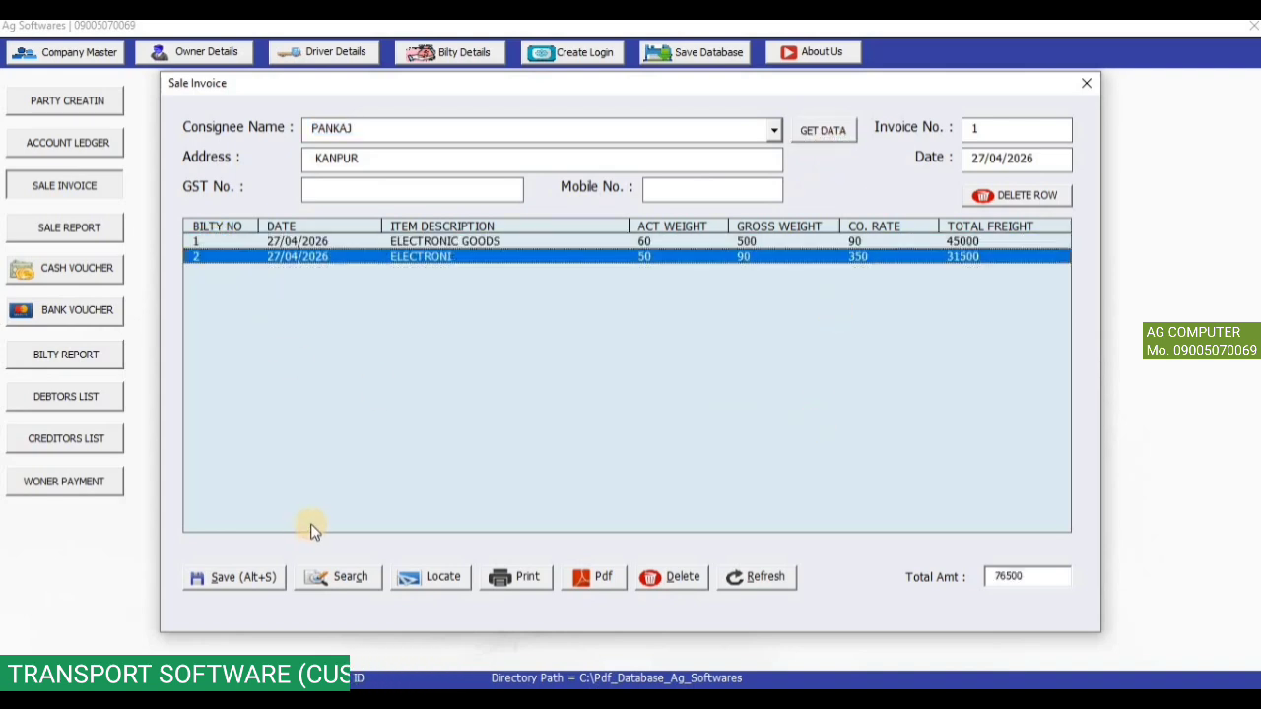
click(285, 255)
click(958, 242)
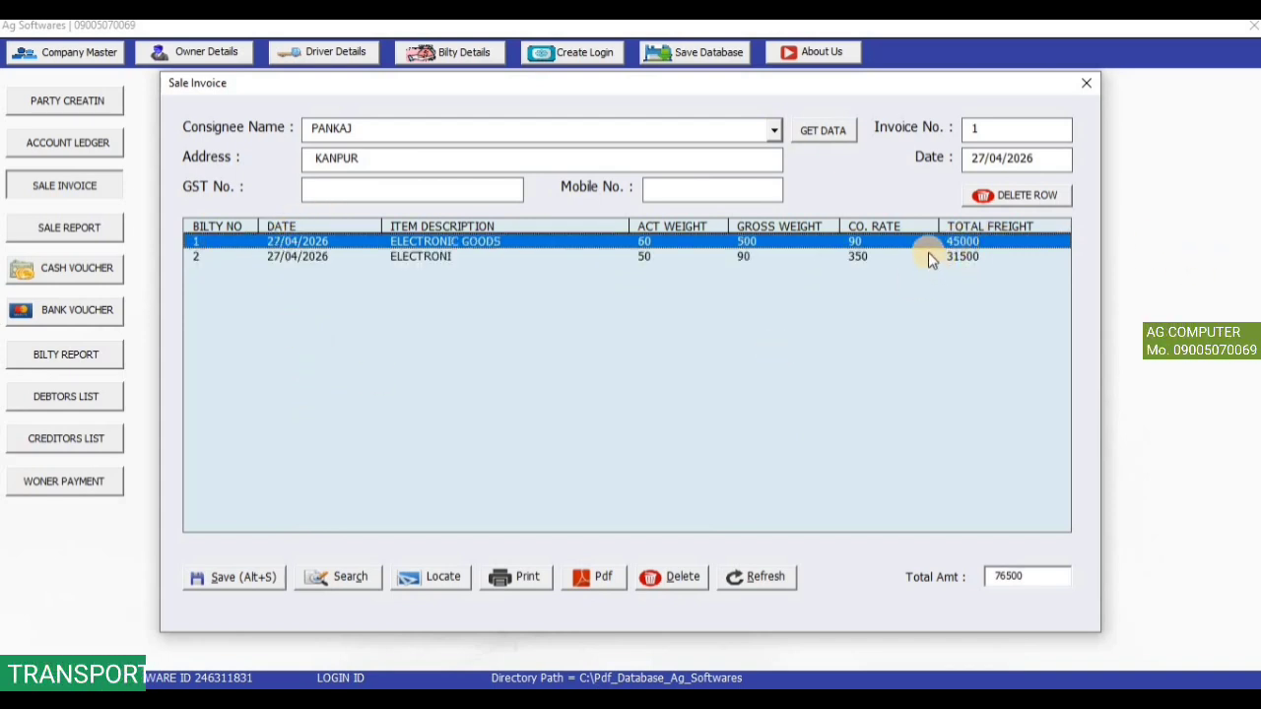
click(961, 258)
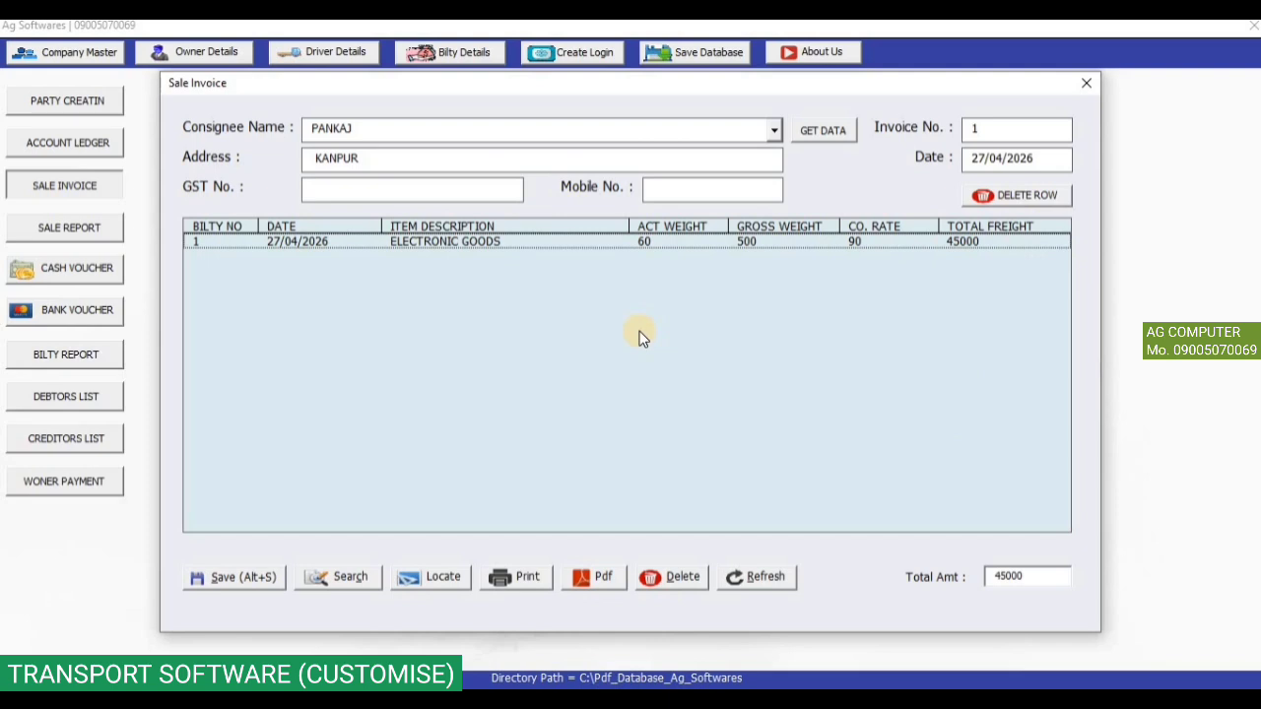
Save sale invoice 1 and look it up again by invoice number 1.
click(261, 581)
click(656, 424)
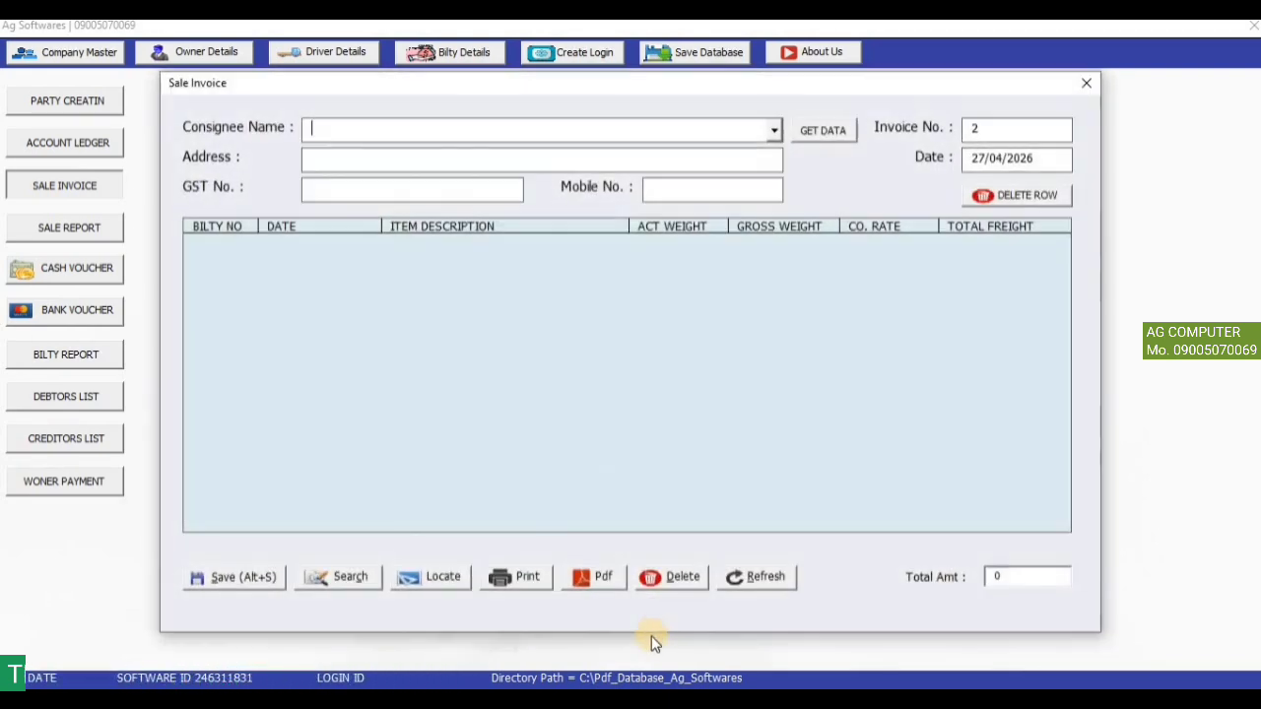
click(373, 576)
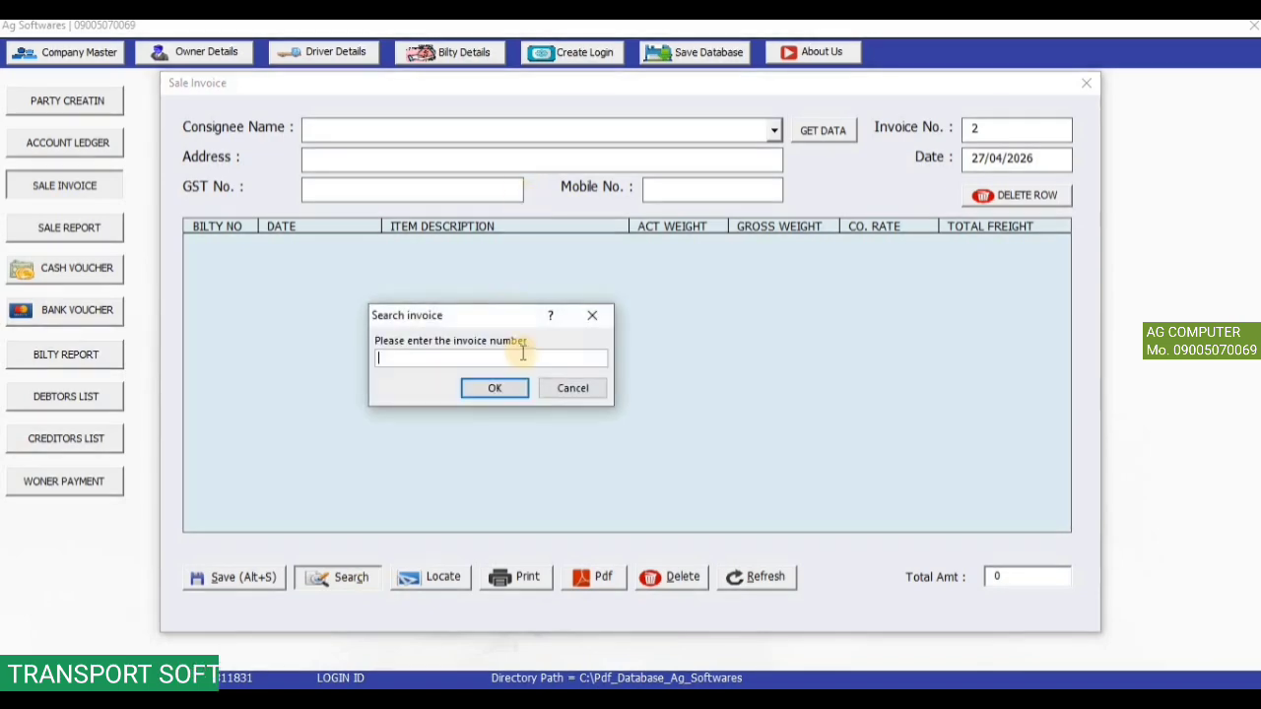
text(1)
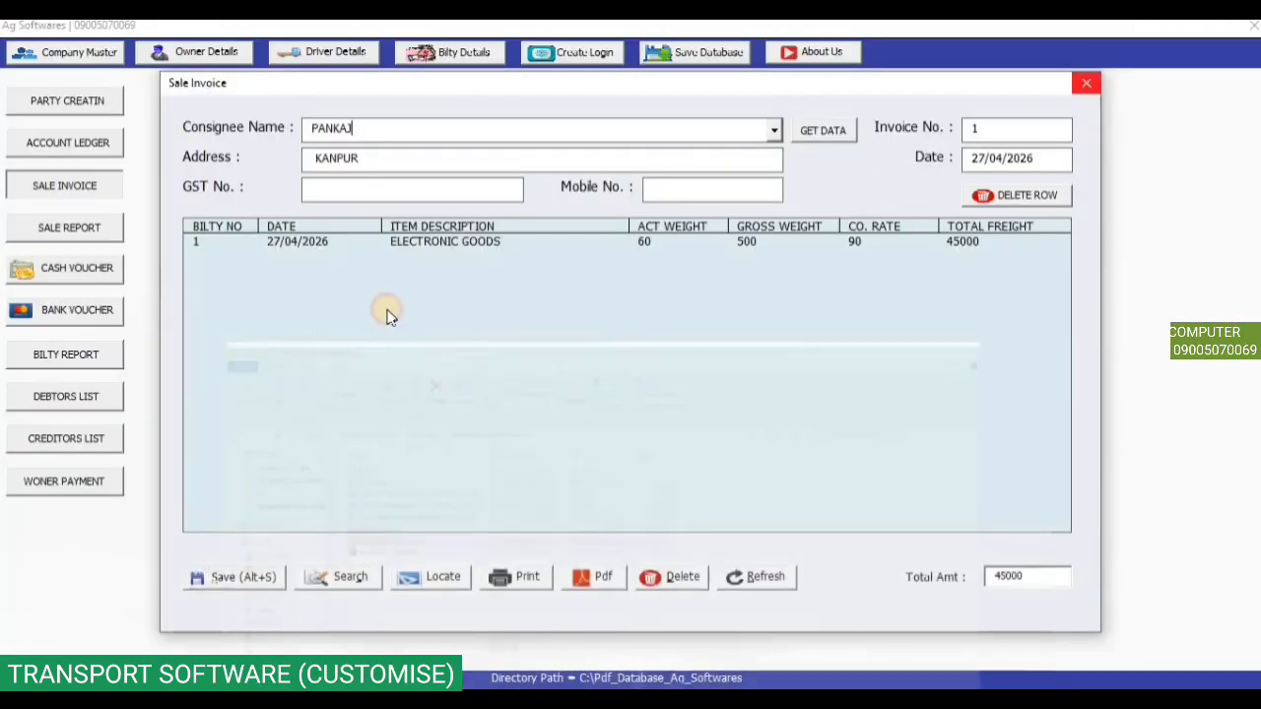
Export invoice 1 as 1.pdf, view the 45000 tax invoice at 66.7% zoom, then close Reader and the invoice.
click(600, 576)
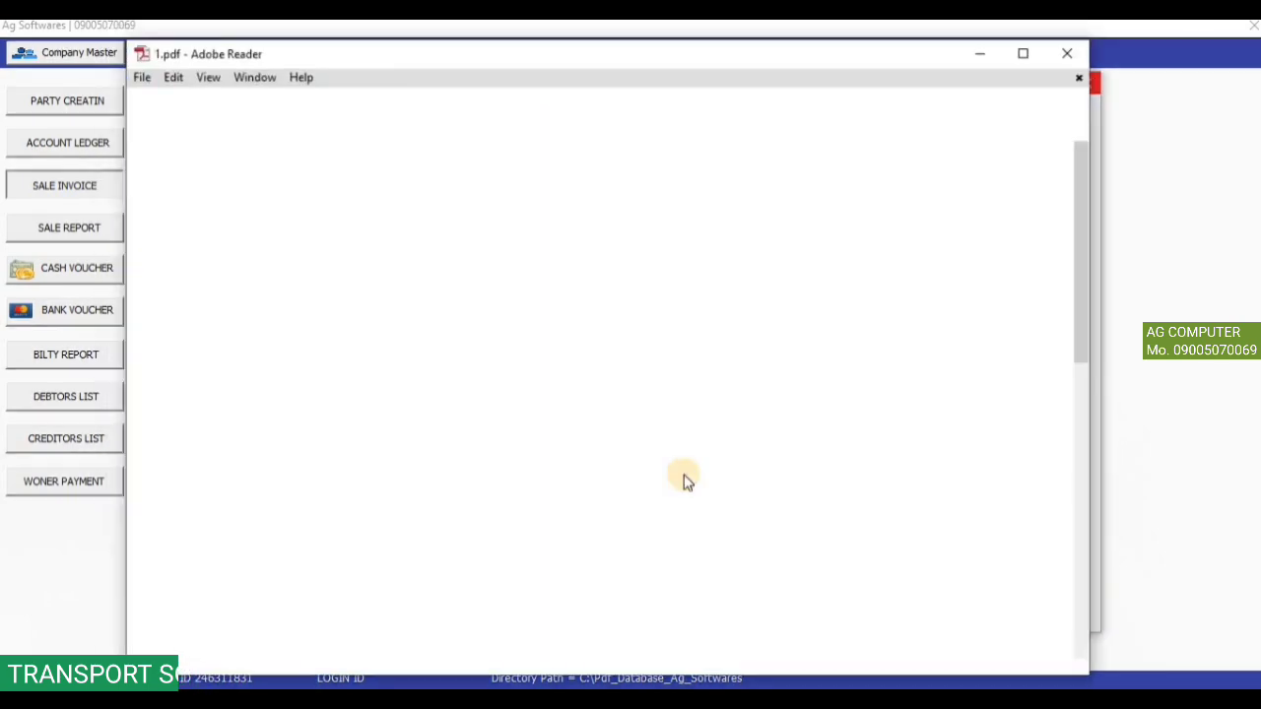
click(1031, 57)
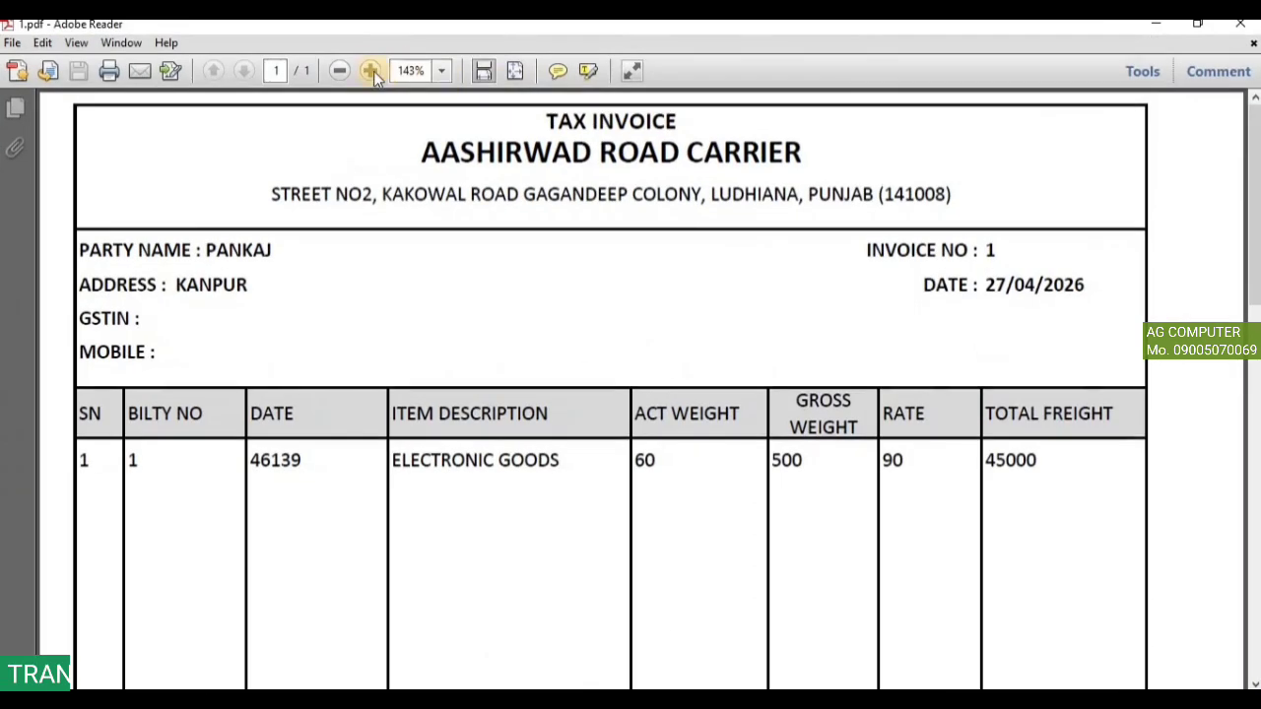
click(340, 71)
click(340, 71)
click(340, 71)
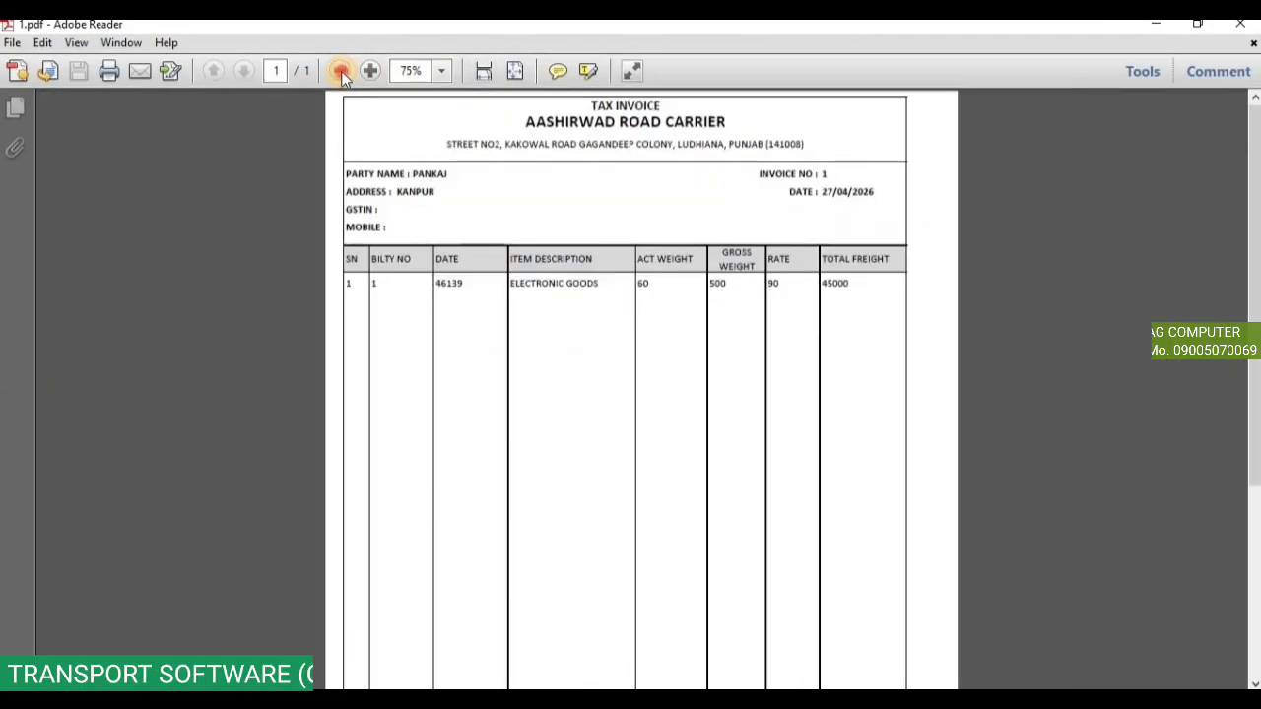
click(340, 71)
scroll(760, 393, down, 5)
scroll(761, 393, up, 5)
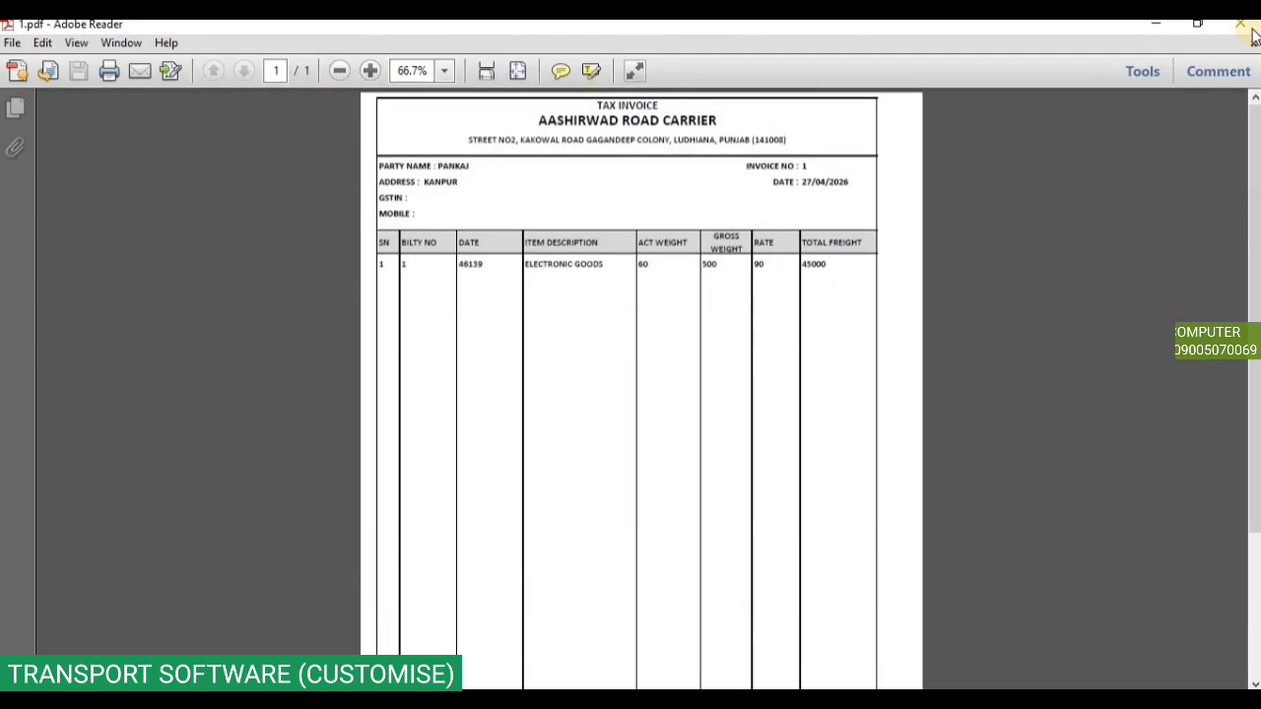
click(1240, 24)
click(1086, 85)
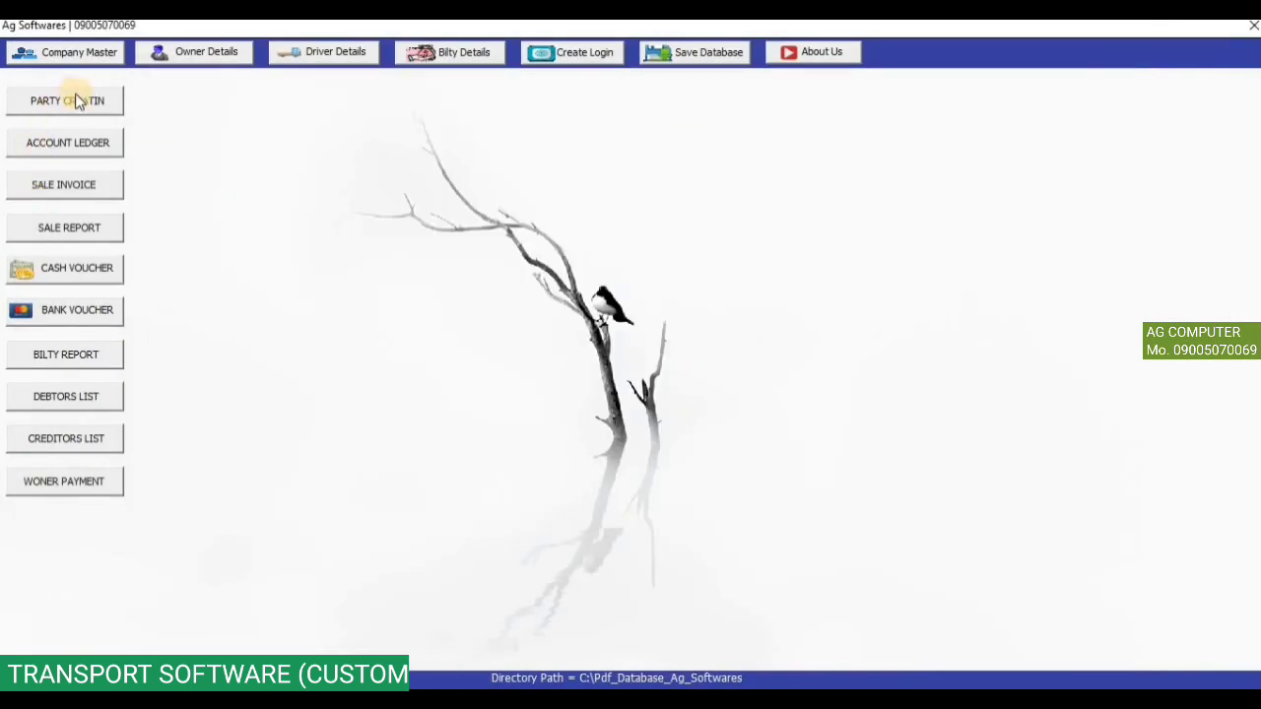
Open and close the party creation form, then show the Ludhiana party's account ledger.
click(77, 103)
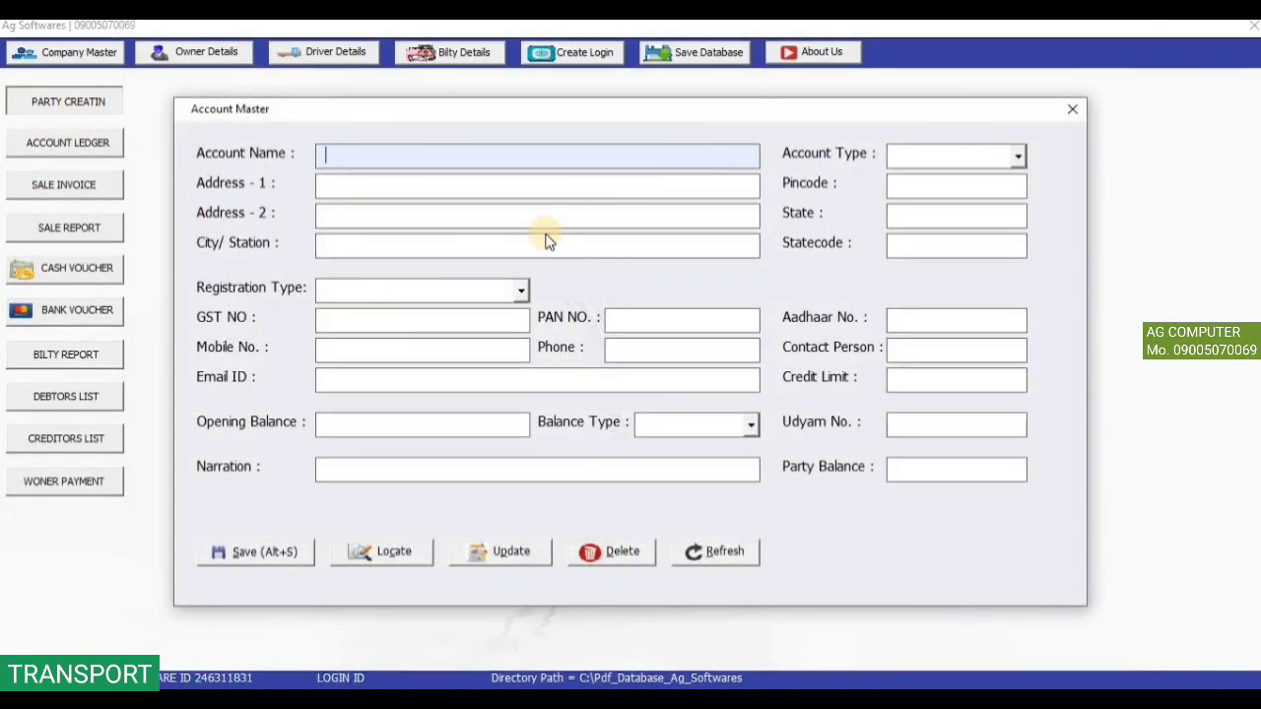
click(1072, 109)
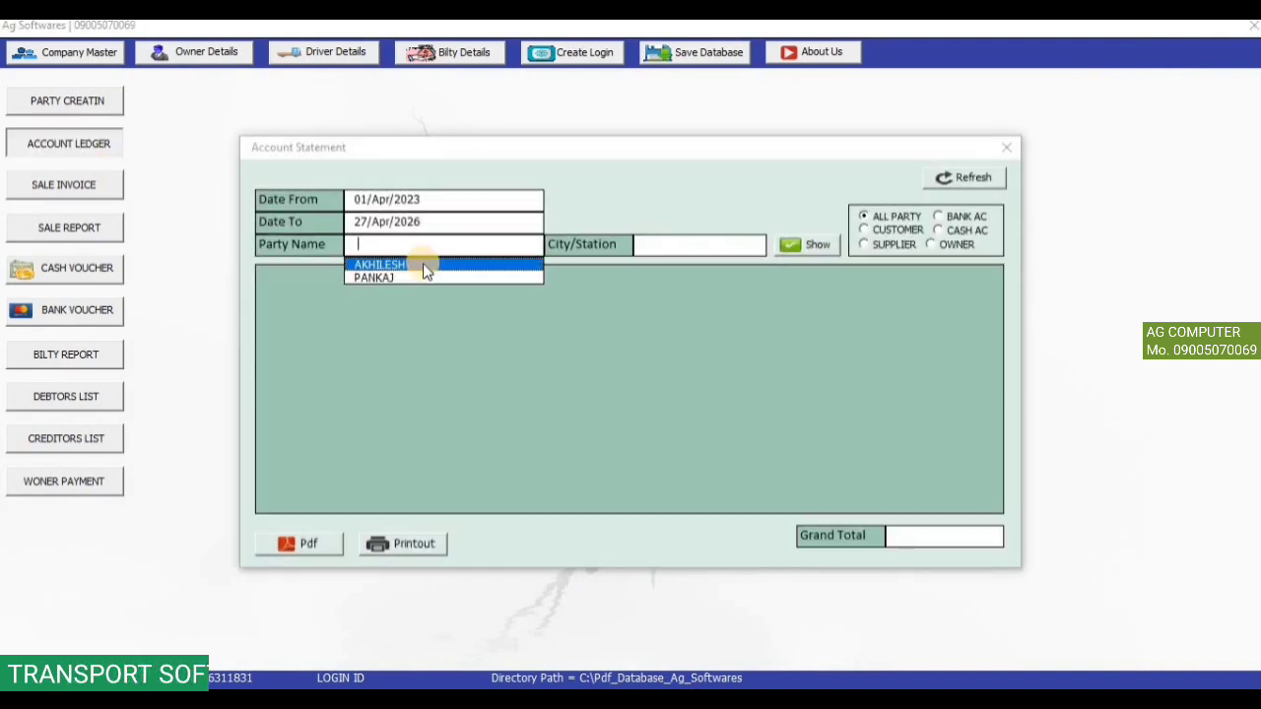
click(423, 263)
click(807, 244)
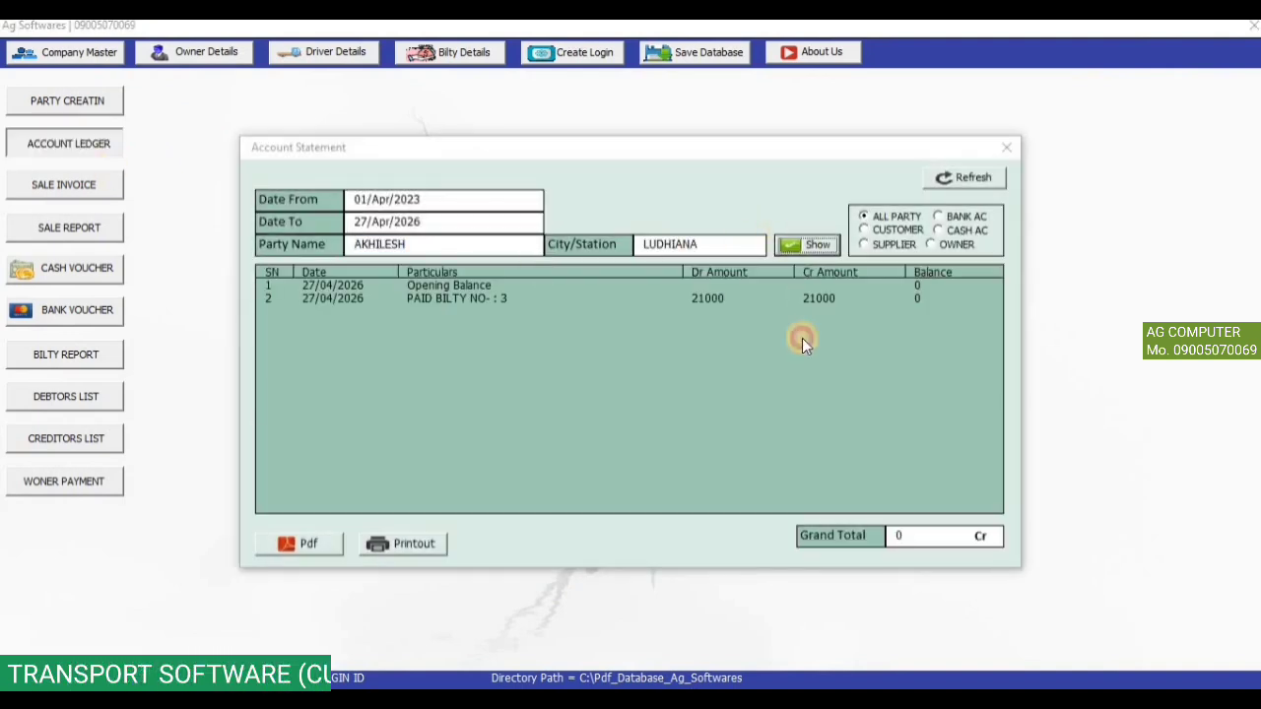
Switch to the Kanpur party's ledger, check SALE INVOICE NO (1) and the 121,500 Dr total, then close.
double_click(379, 245)
key(BackSpace)
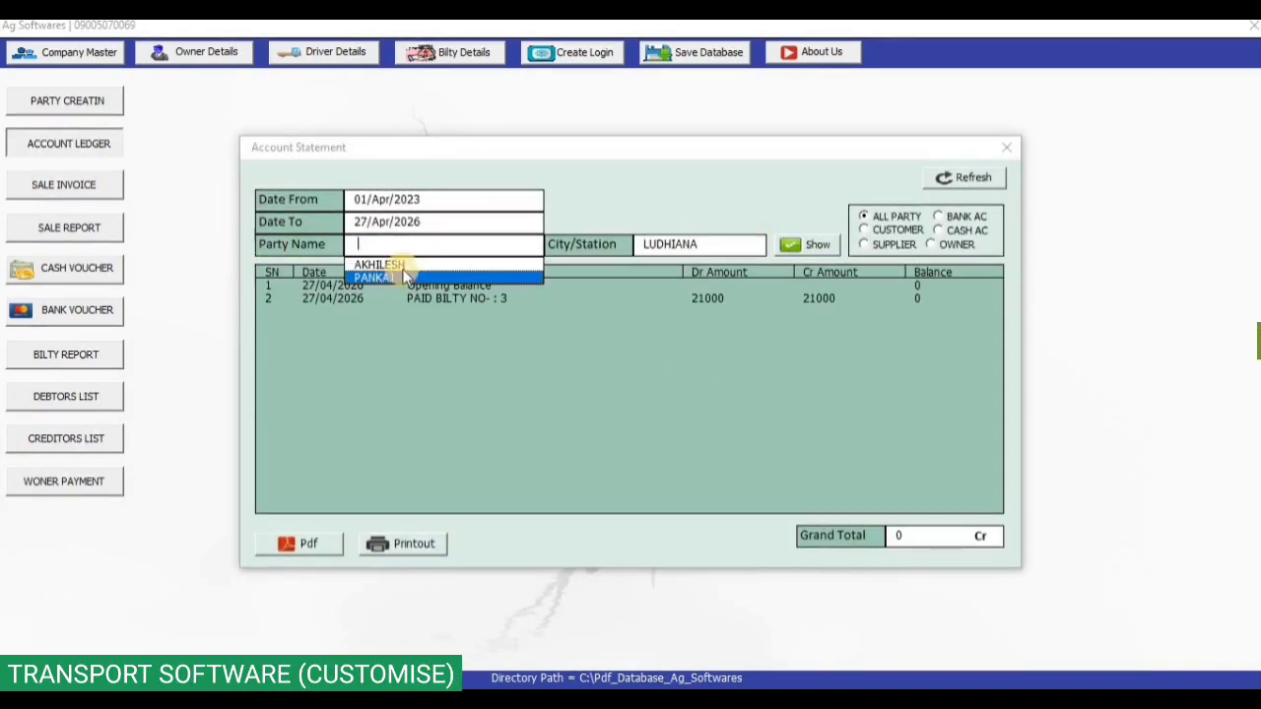
click(402, 265)
click(361, 246)
click(412, 271)
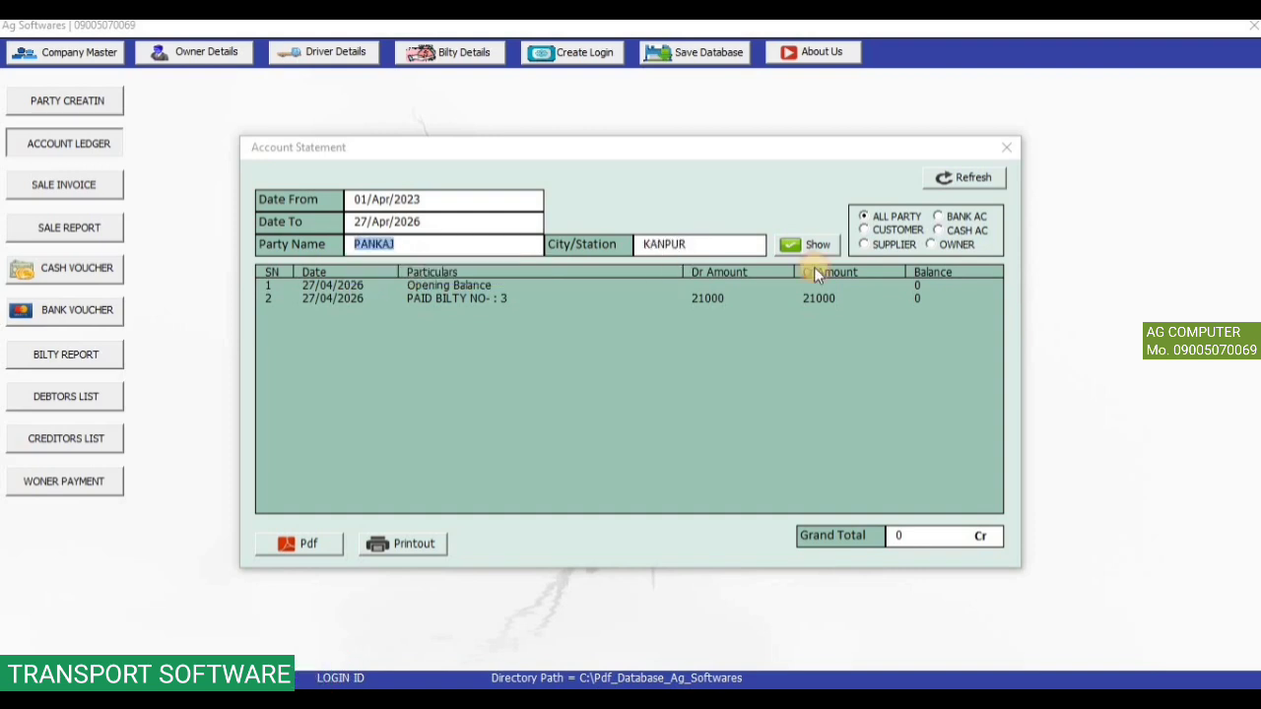
click(810, 246)
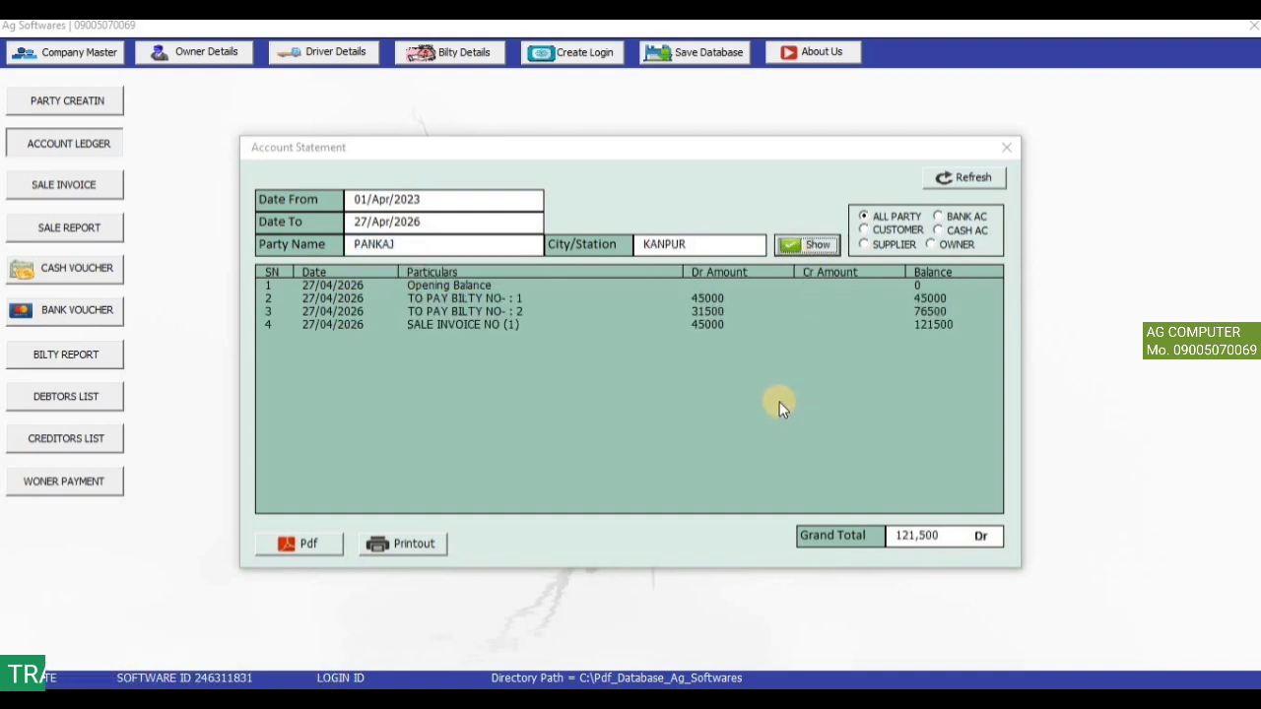
click(435, 326)
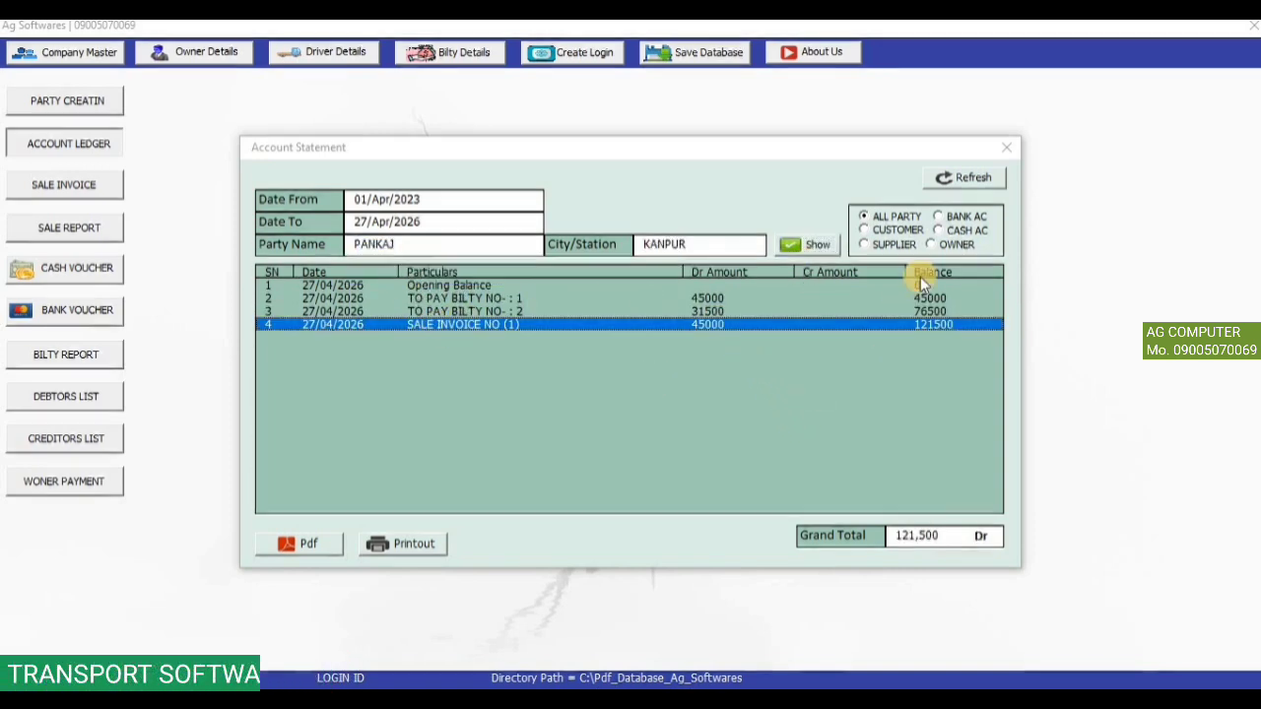
click(1012, 148)
In a new sale invoice, load the Kanpur party's unbilled bilties to confirm only bilty 2 remains, then close unsaved.
click(81, 187)
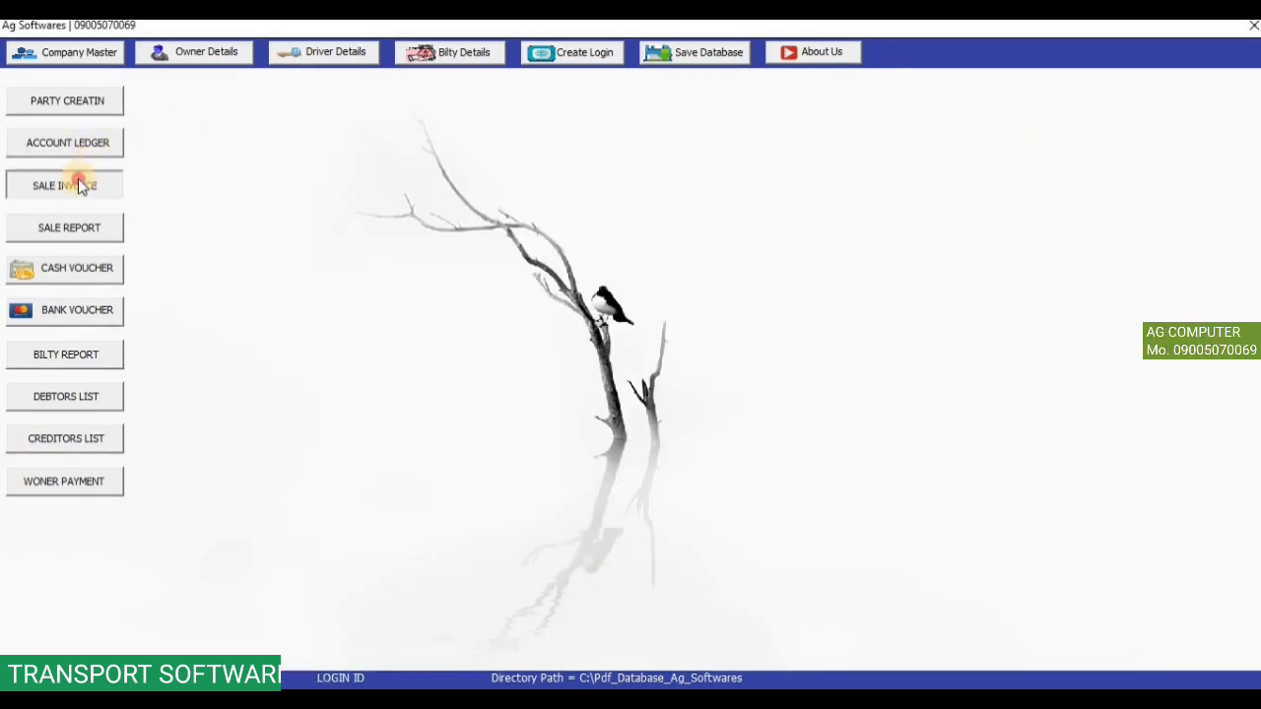
click(774, 130)
click(757, 147)
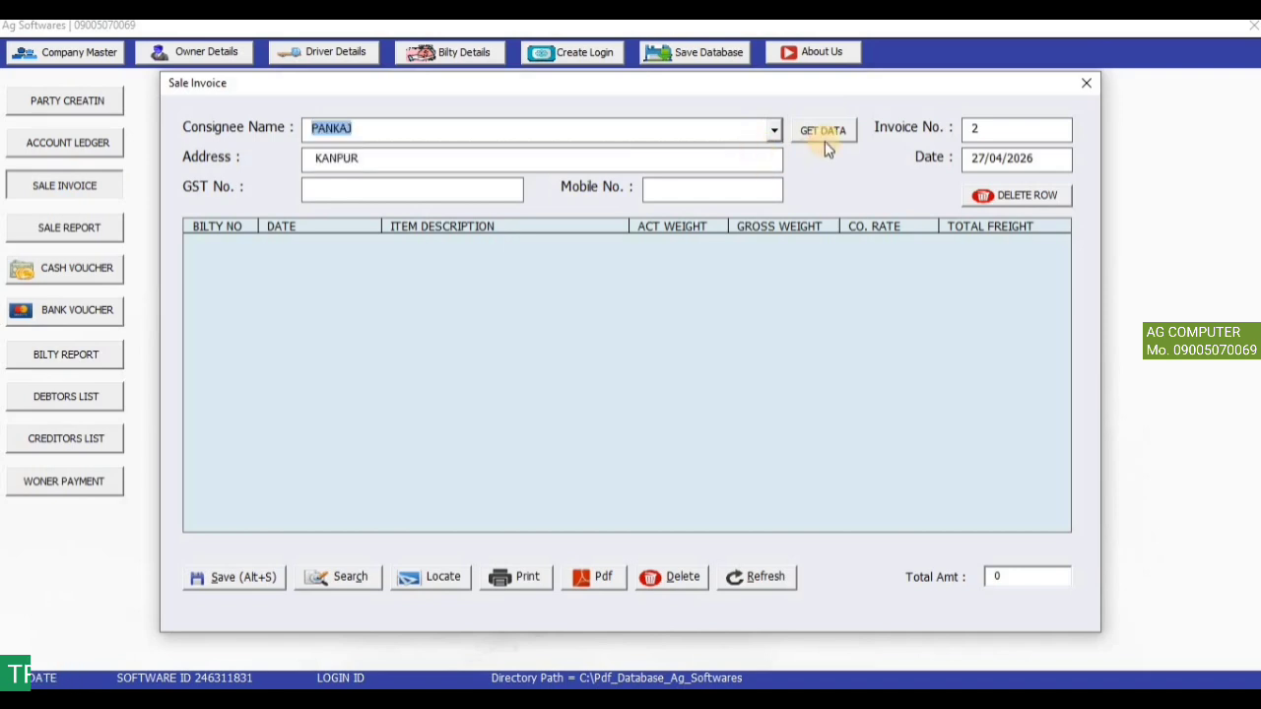
click(825, 138)
click(202, 241)
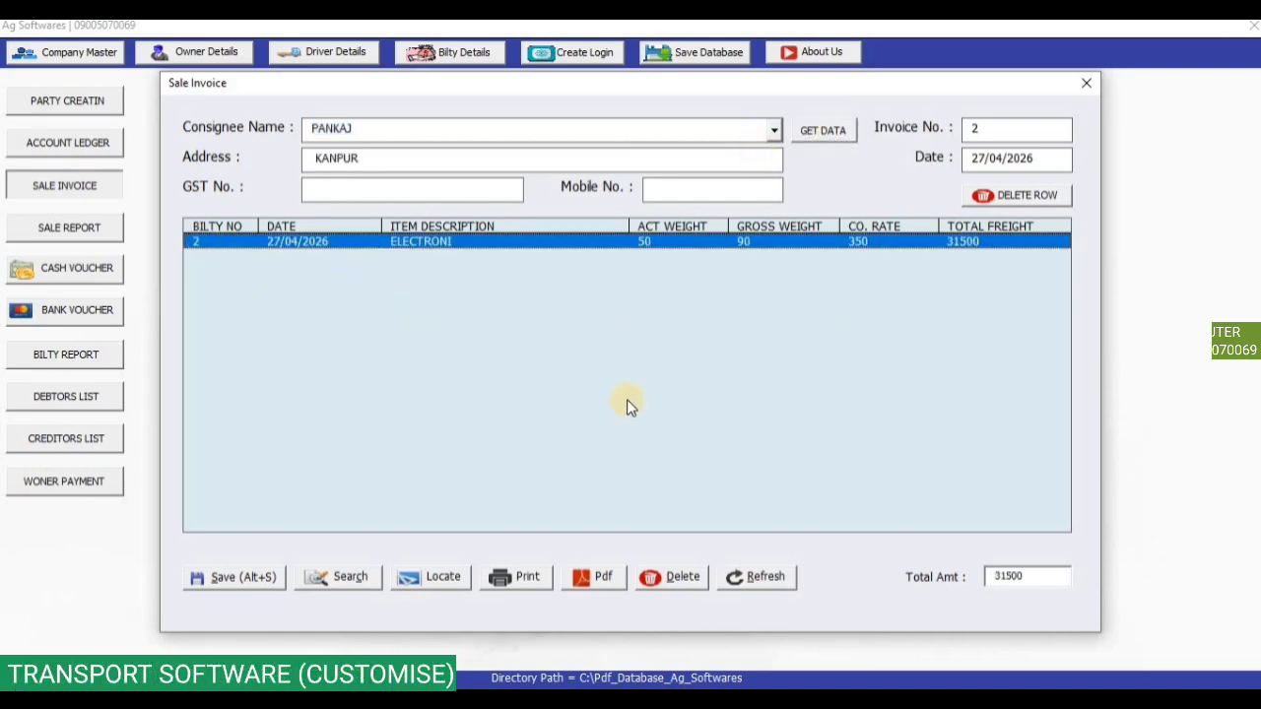
click(1082, 89)
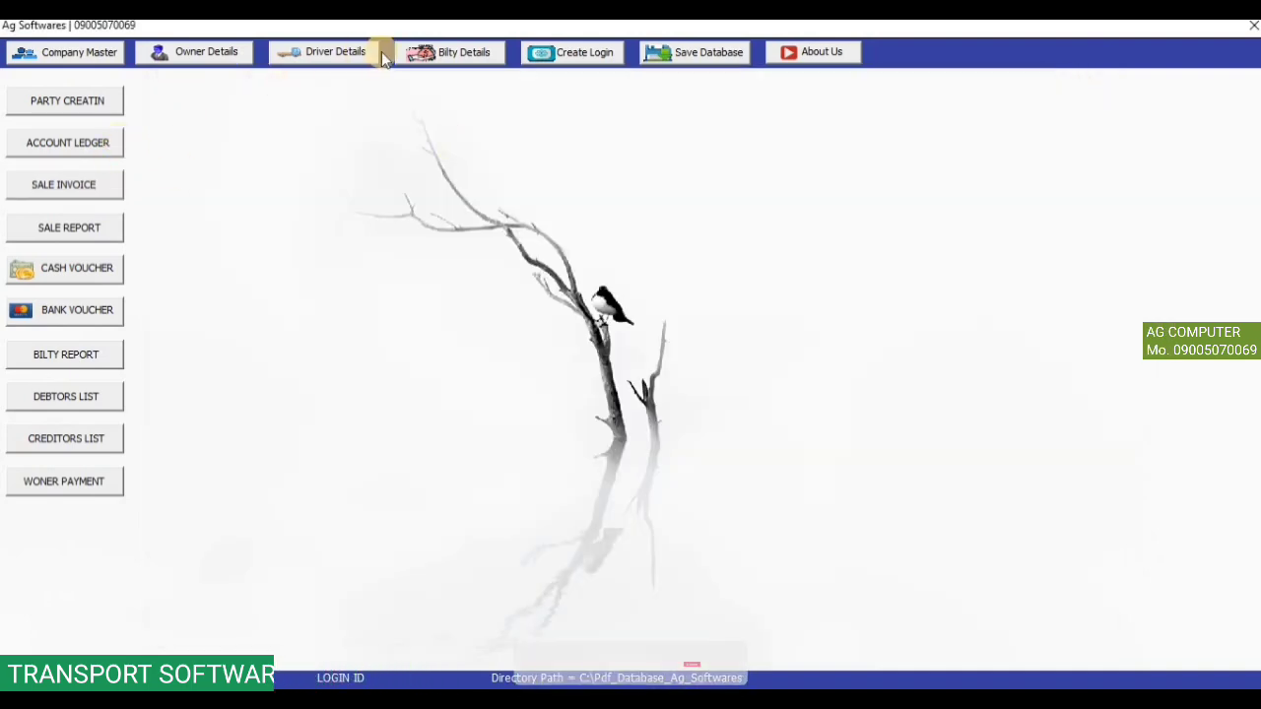
Search the saved bilties to confirm bilty 1 shows BILL GENERATE, leaving blank Generate Bilty 4 open.
click(421, 52)
click(400, 573)
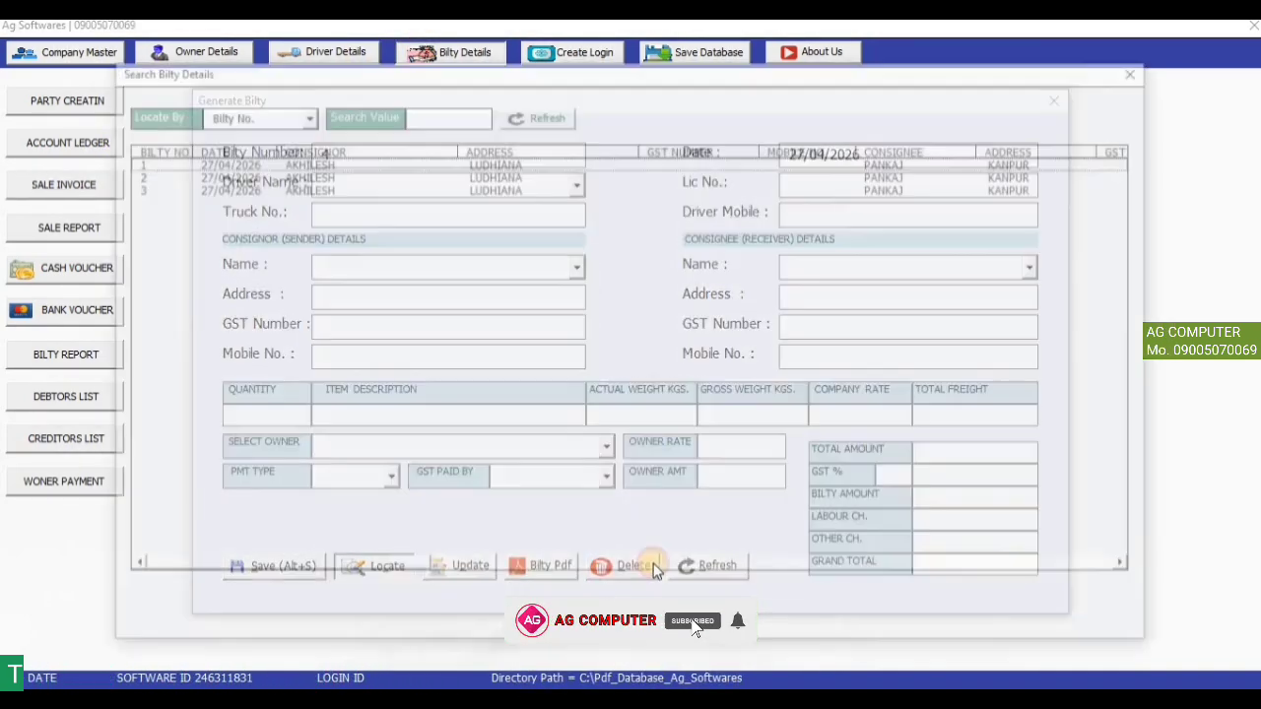
drag(369, 562, 1148, 566)
click(1084, 162)
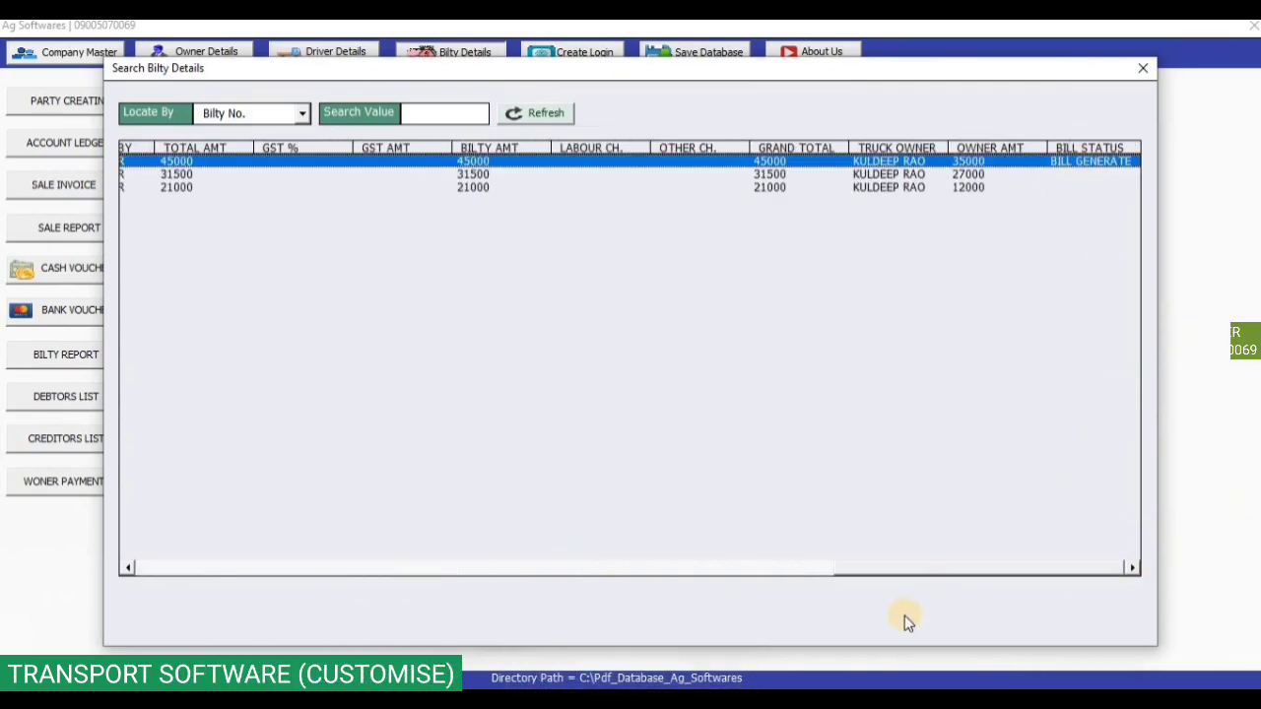
drag(907, 571, 177, 568)
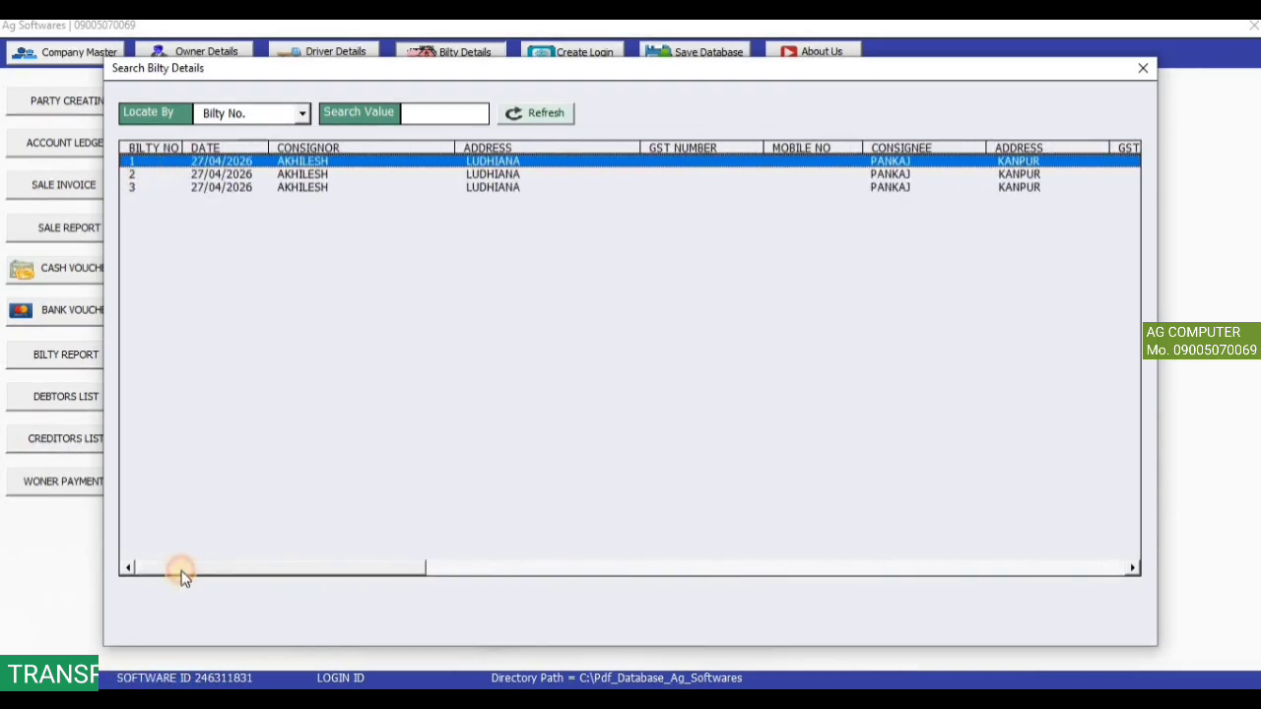
click(1144, 70)
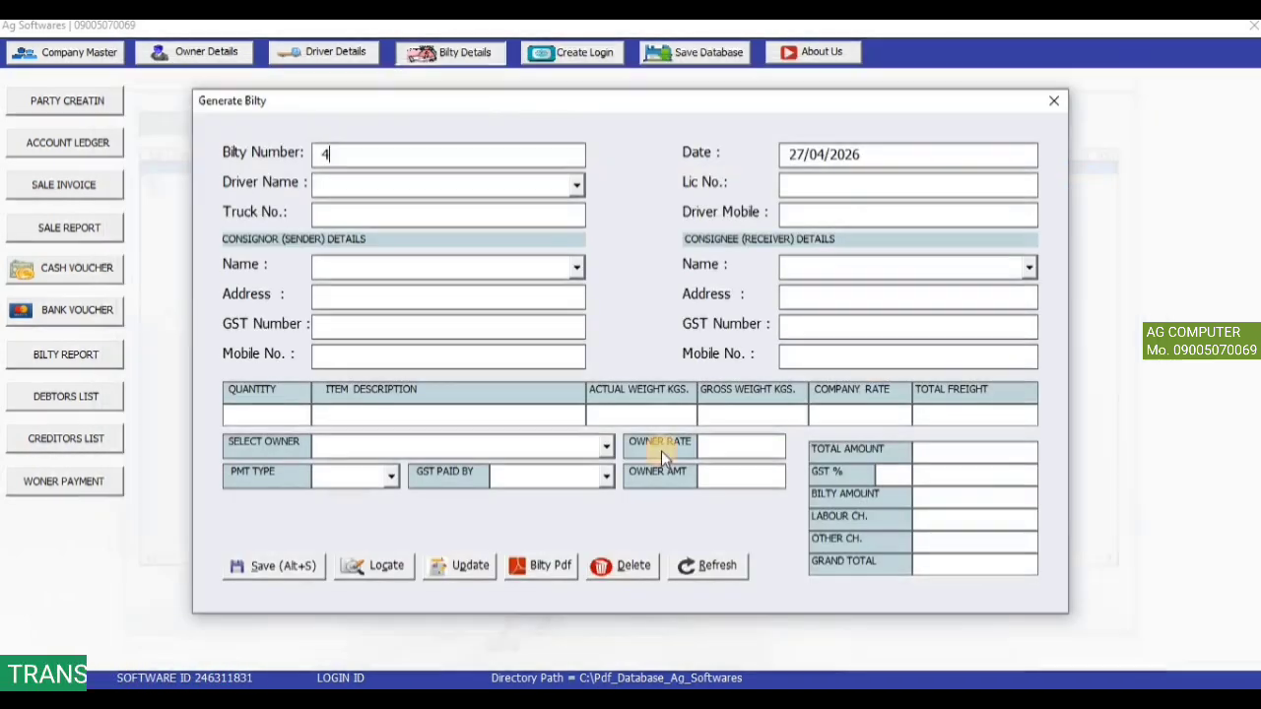
Close the bilty form and review the Kanpur party's ledger entries totalling 121,500 Dr, then close it.
click(1052, 107)
click(53, 143)
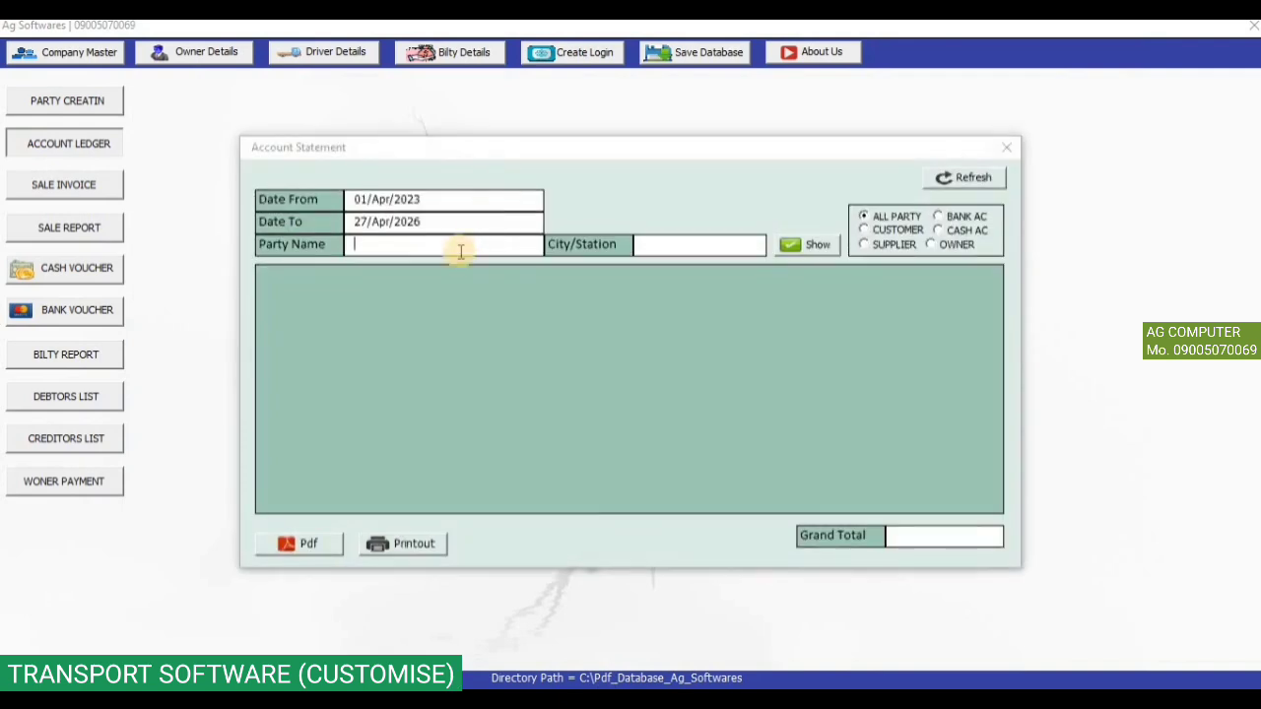
click(460, 251)
click(443, 276)
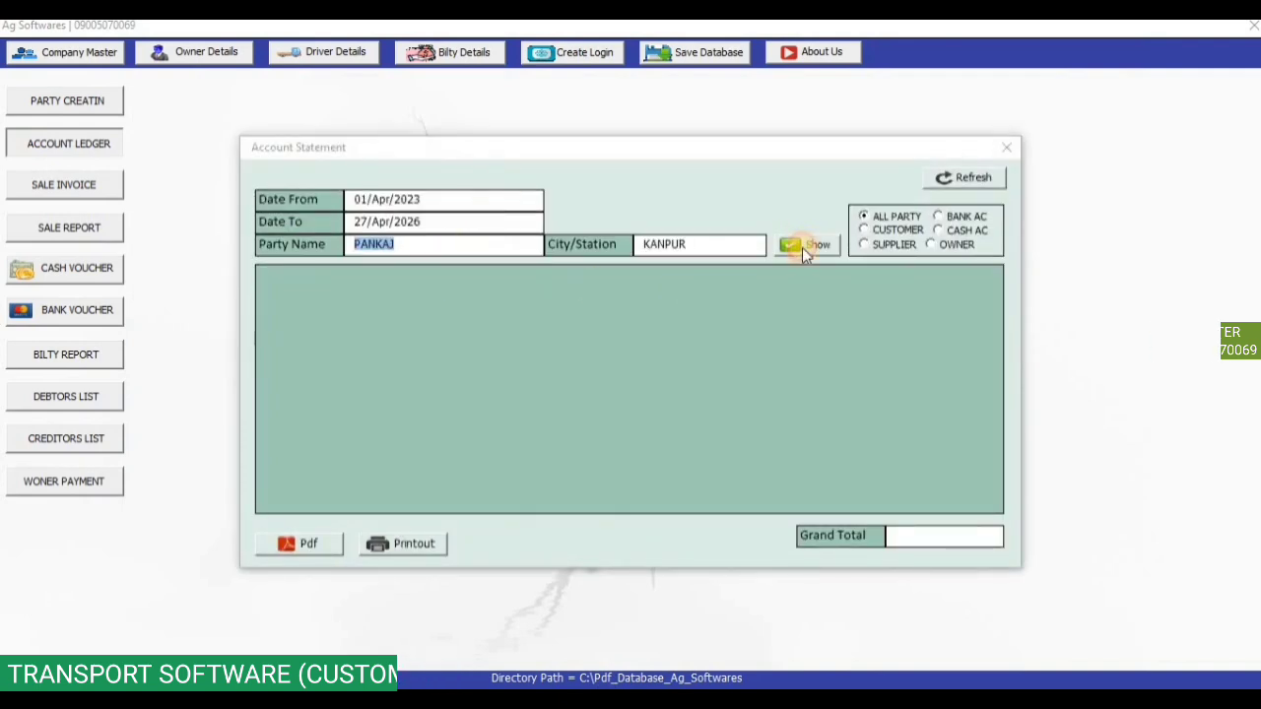
click(804, 246)
click(523, 312)
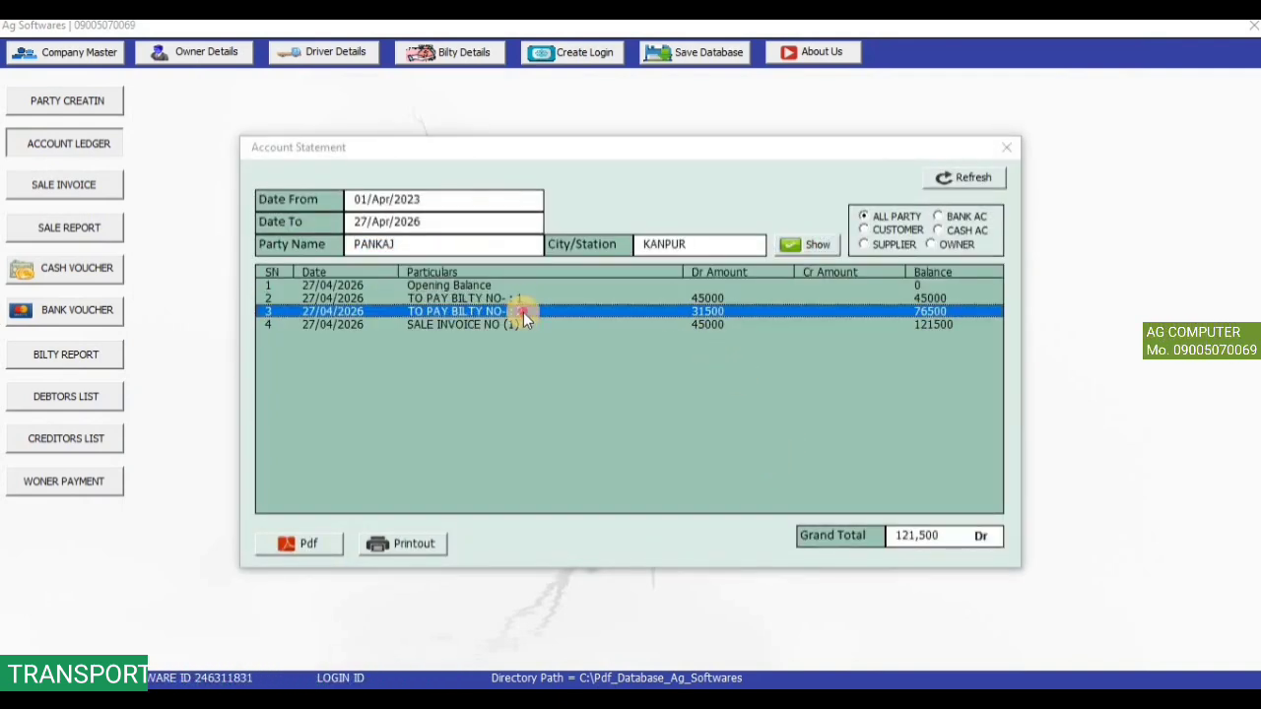
click(669, 298)
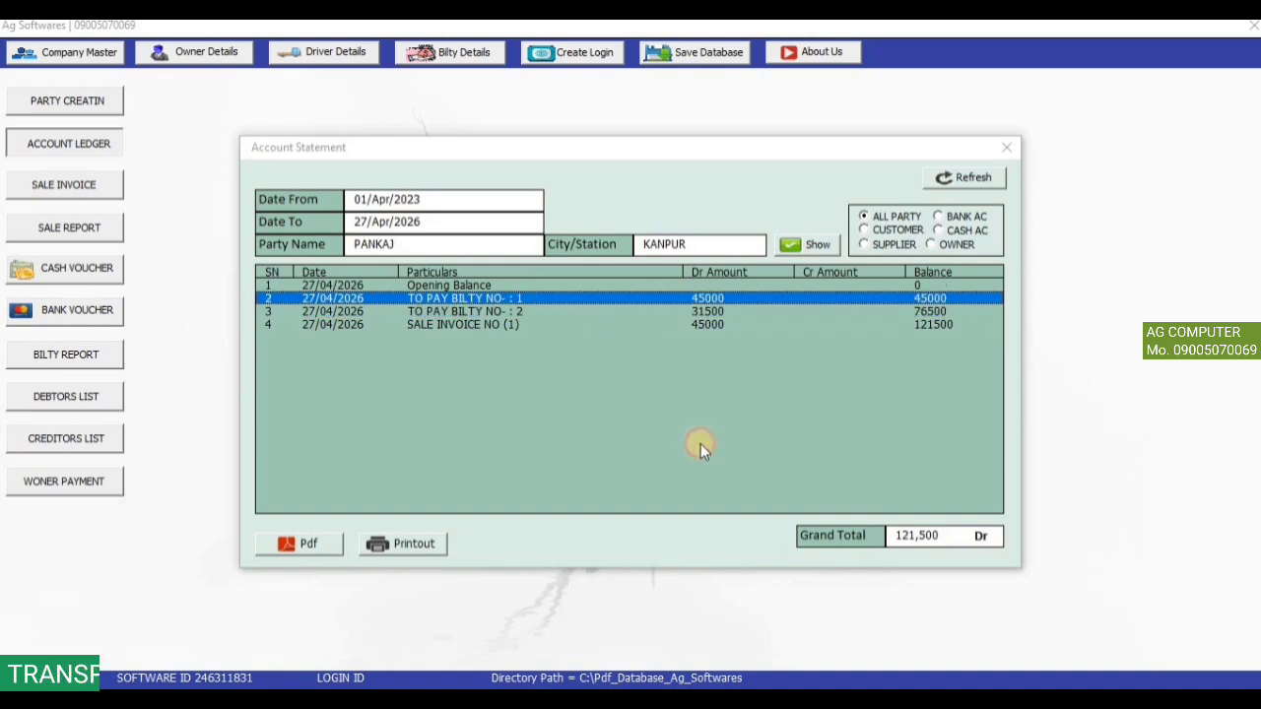
click(713, 325)
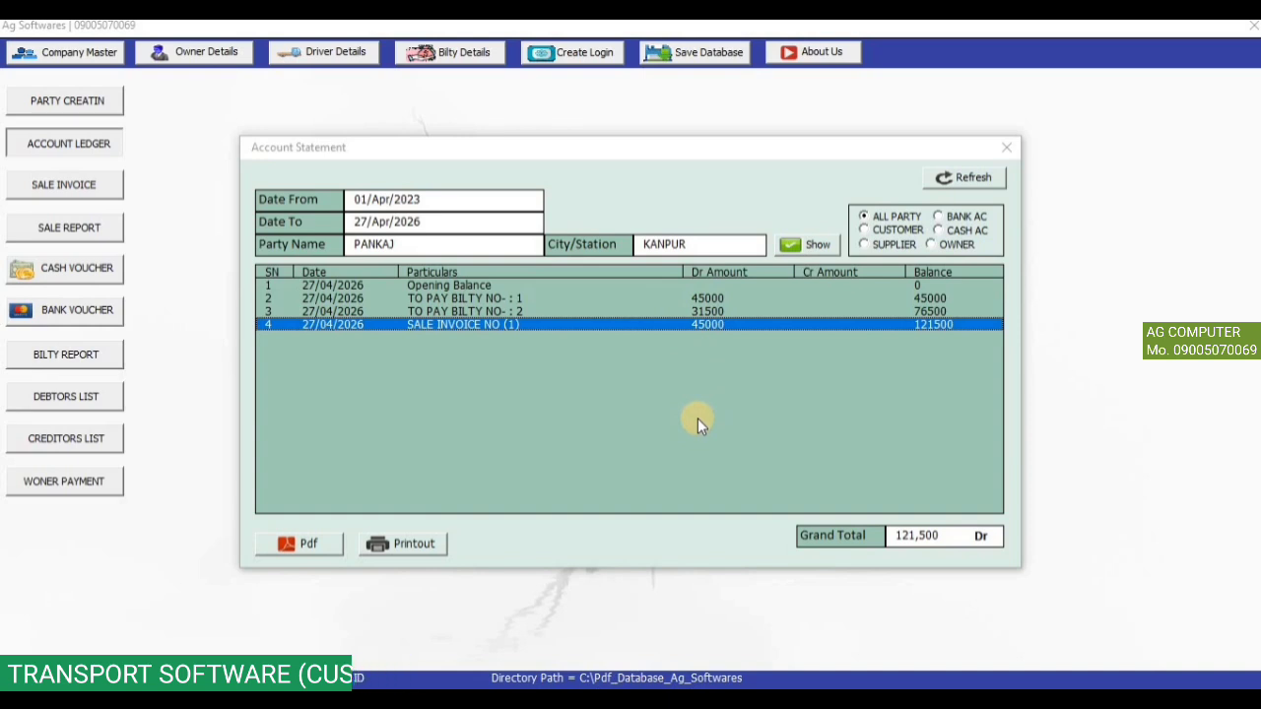
click(696, 299)
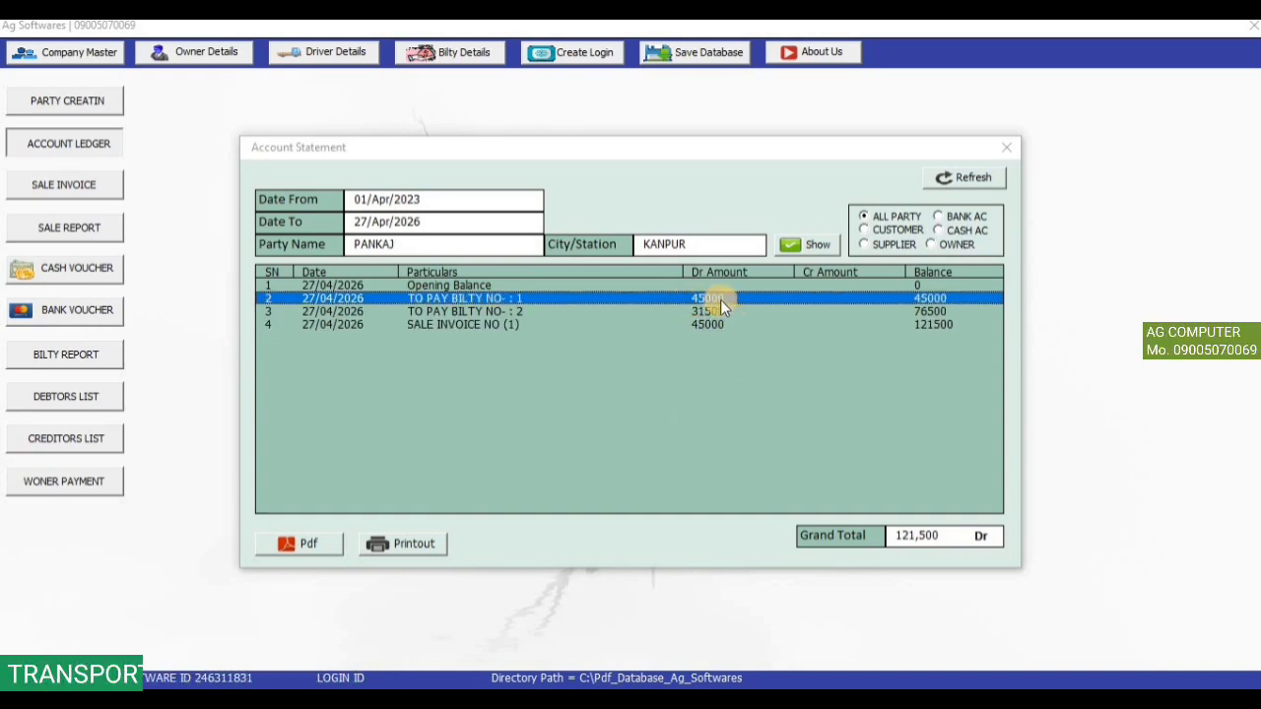
click(1004, 148)
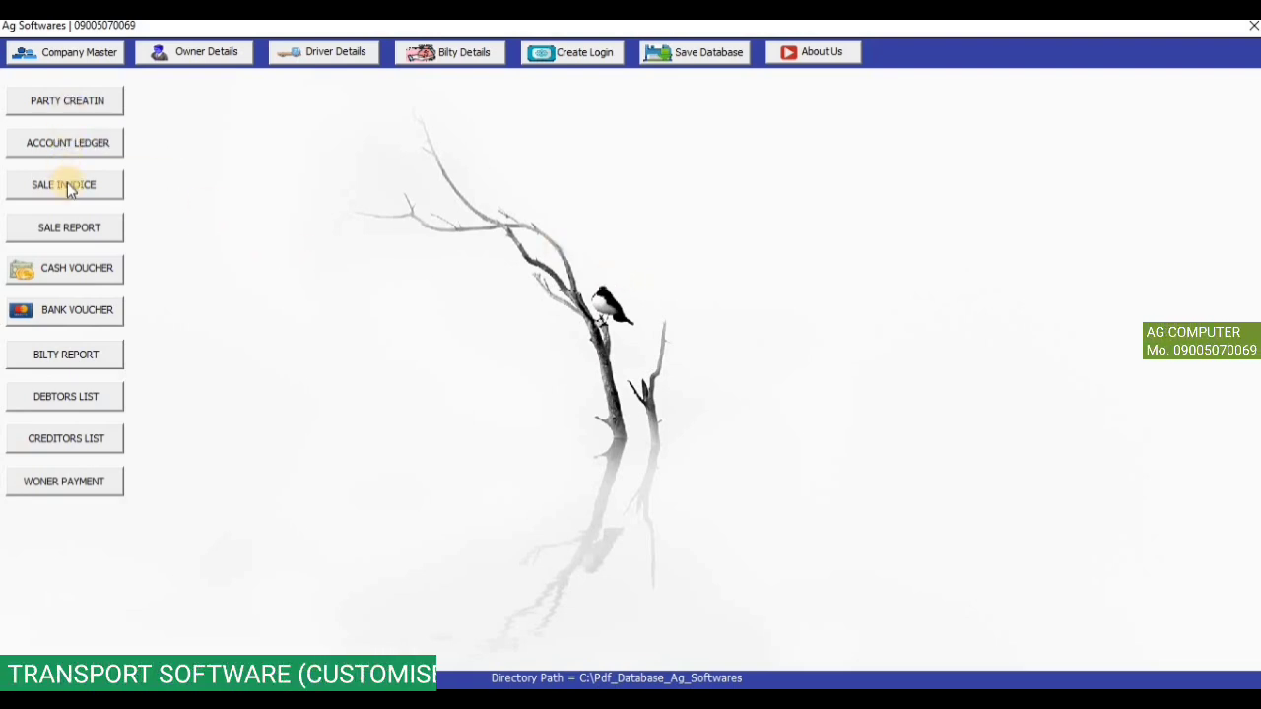
Check bill 1 for the Kanpur party (net 45000) in the Sale Bill Reports, then close it.
click(77, 229)
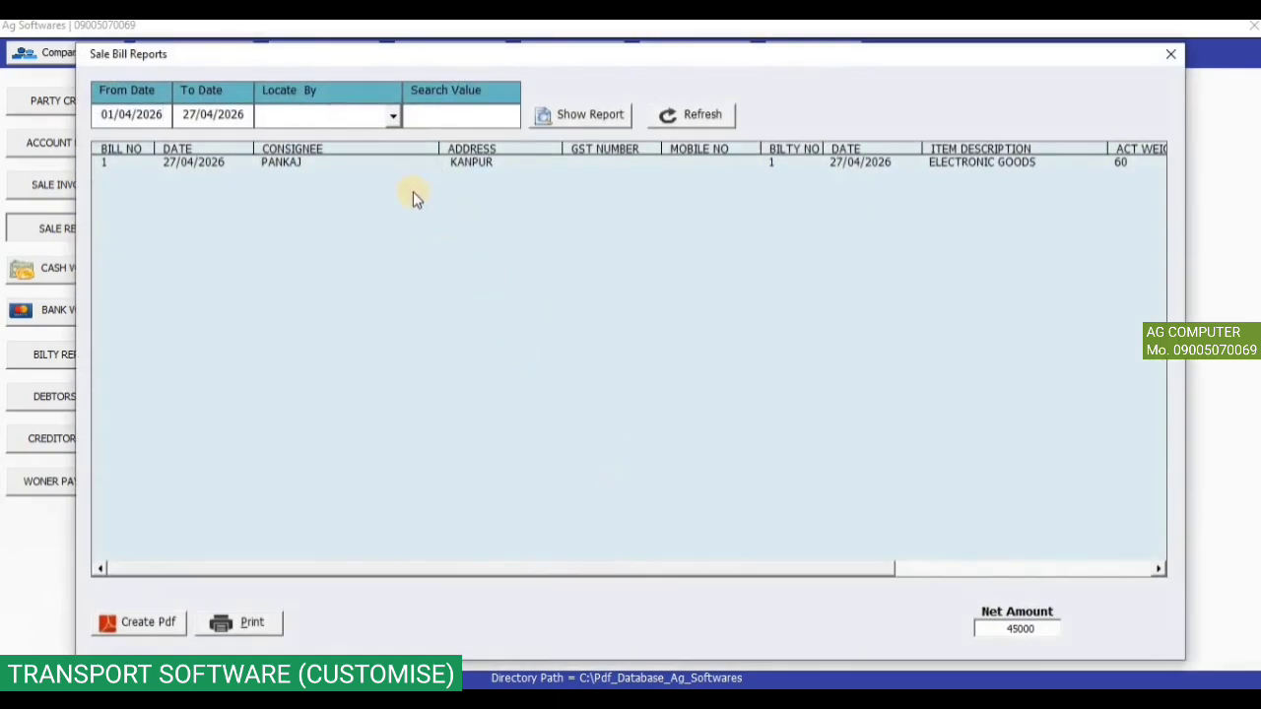
click(370, 170)
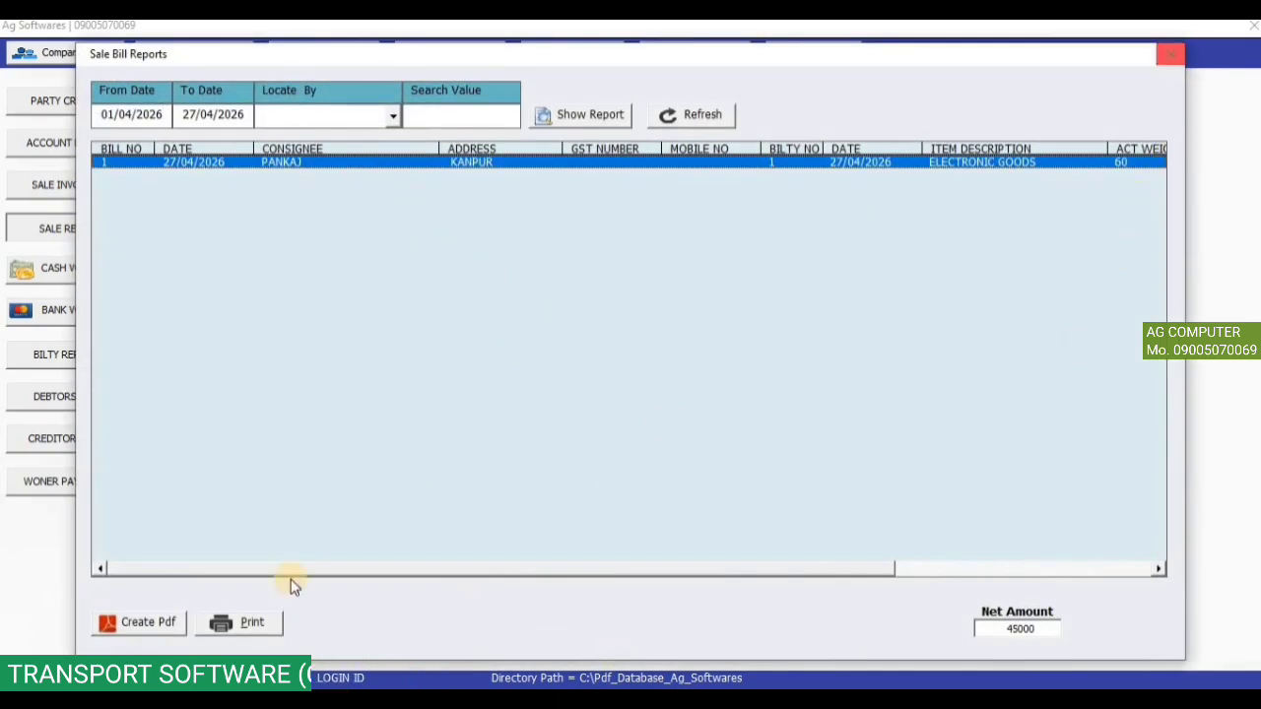
click(1165, 56)
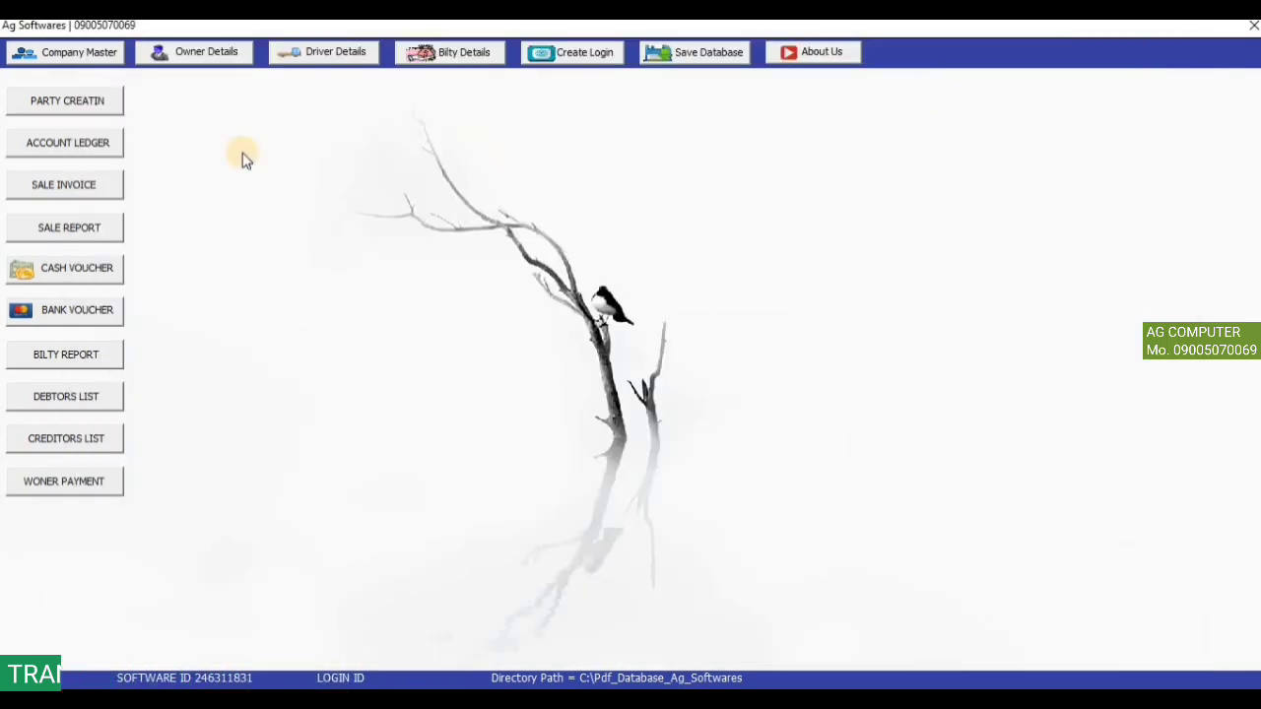
Save cash receipt 1 from the Kanpur party: narration CASH PAID, amount 21500, type CASH RECEIPT.
click(85, 276)
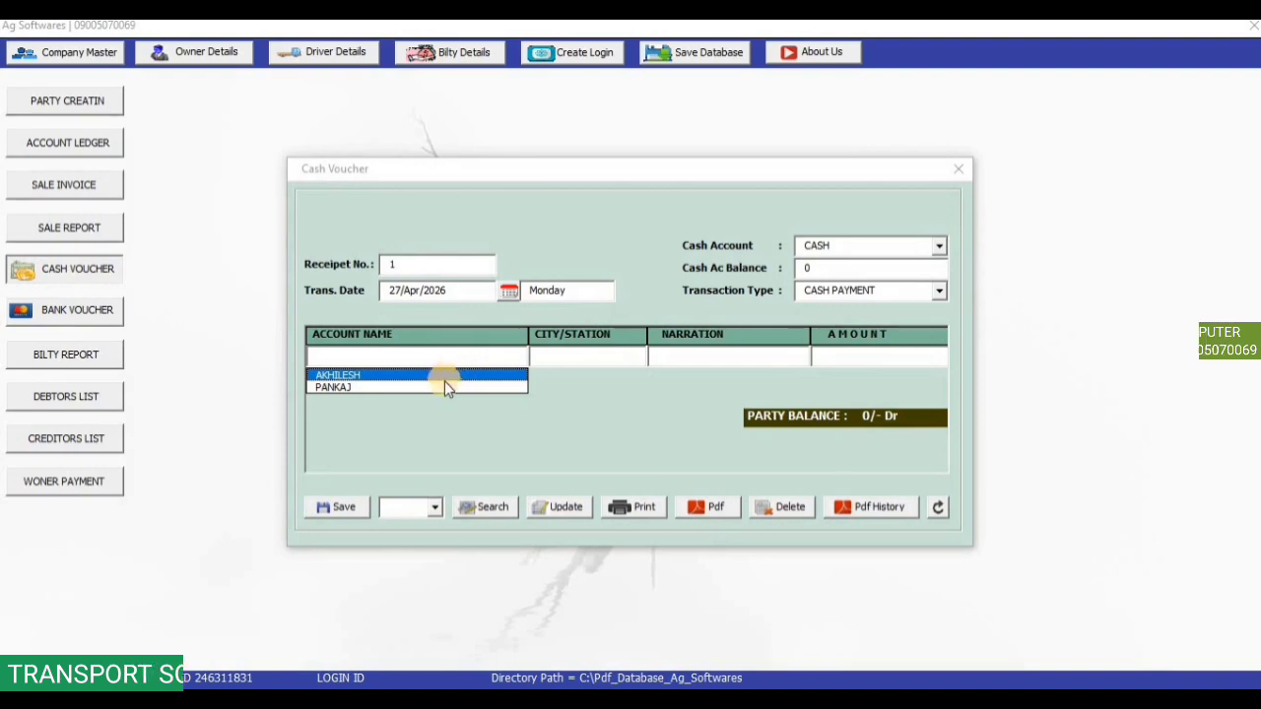
click(439, 389)
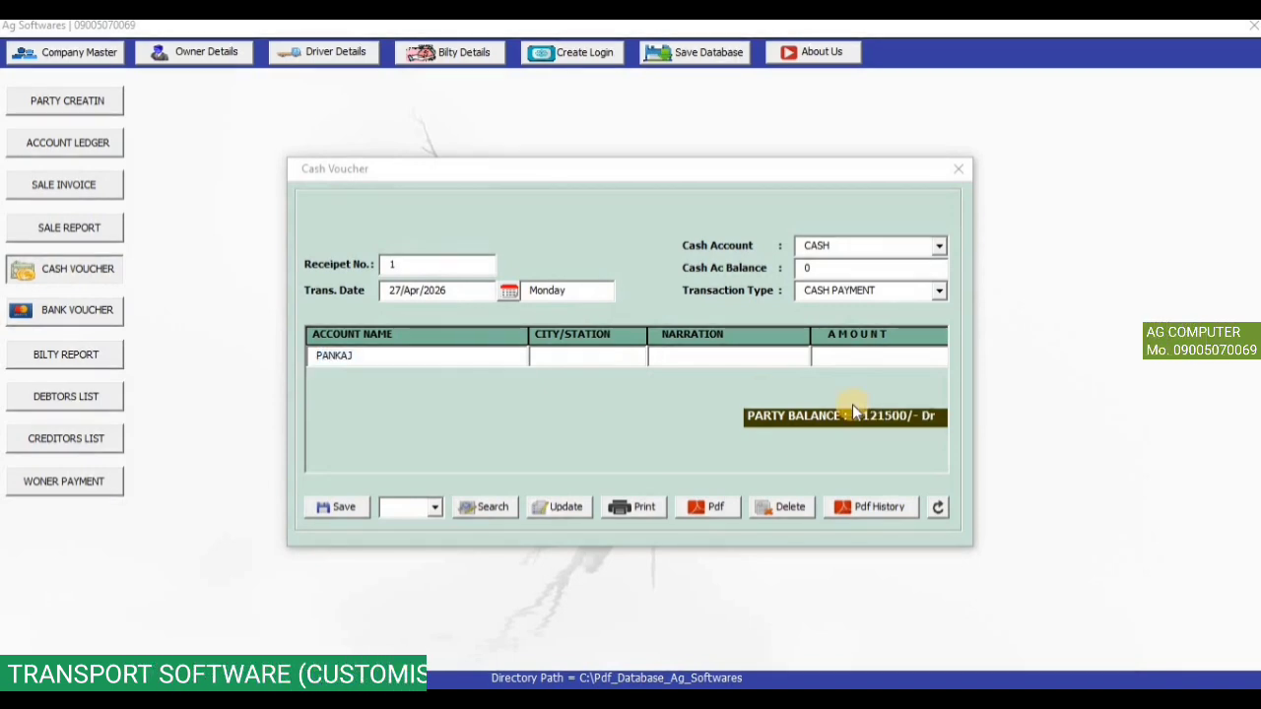
key(Return)
key(Down)
key(Return)
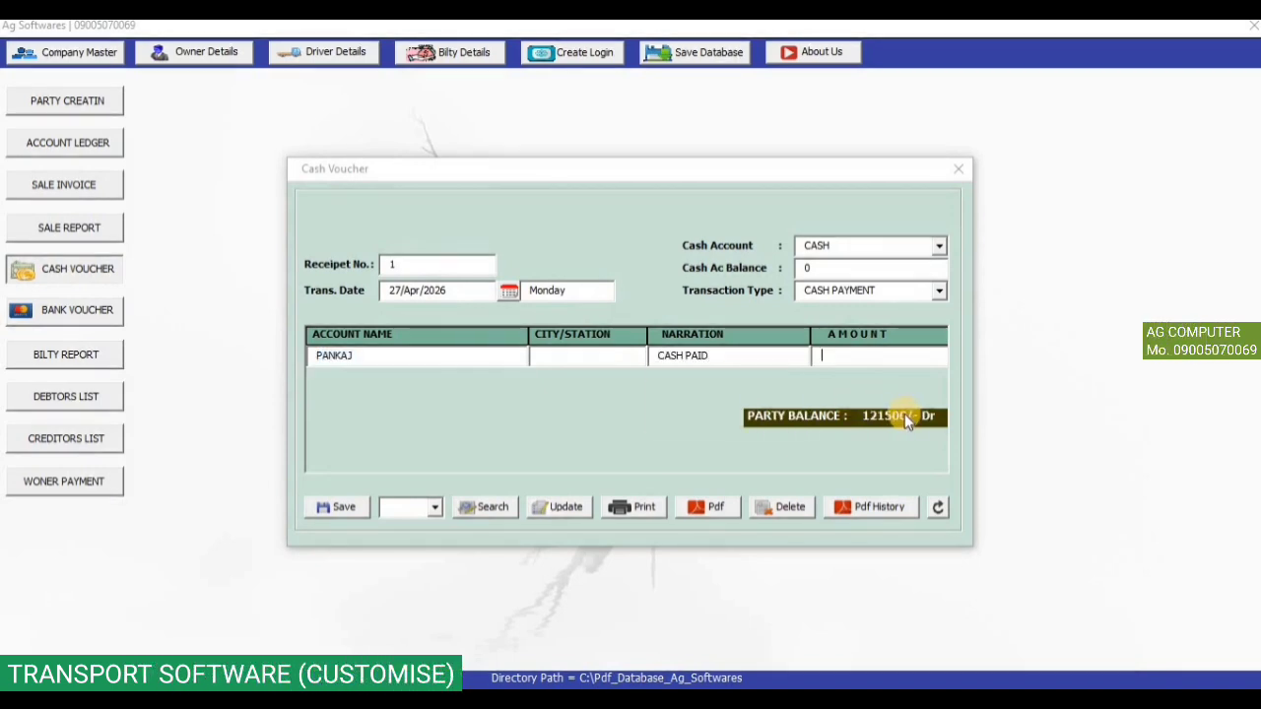
text(21500)
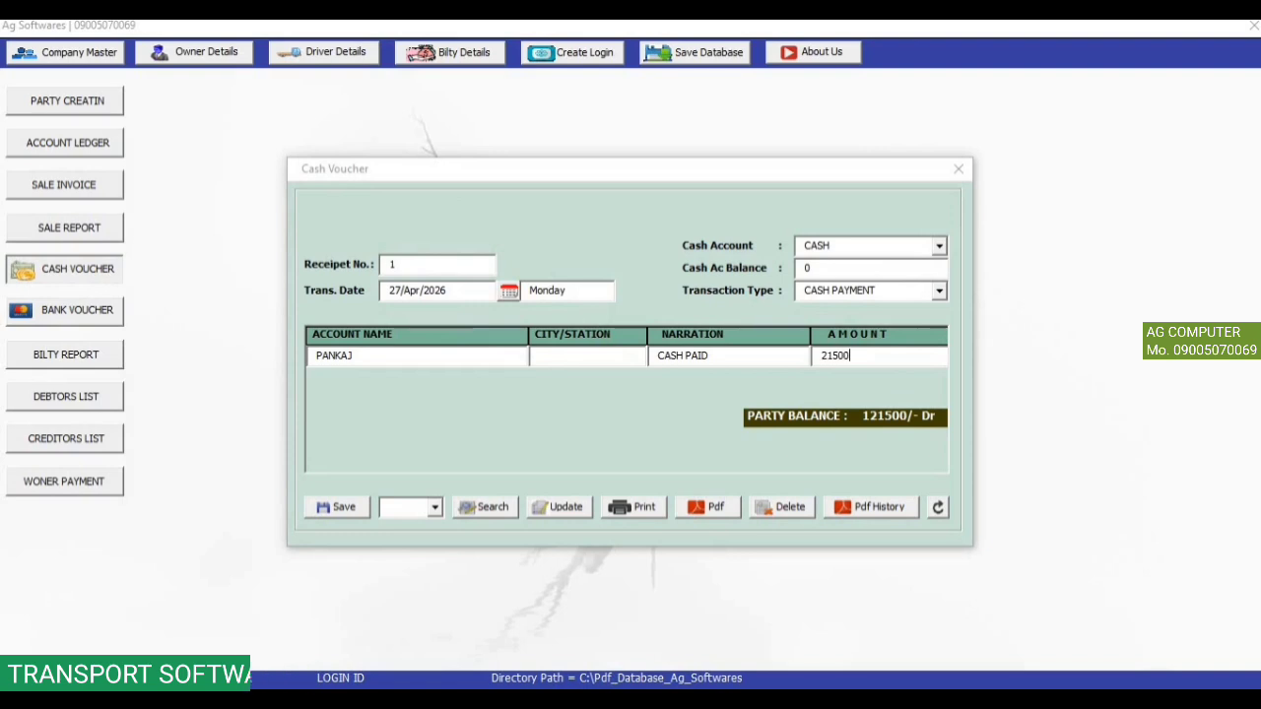
click(893, 293)
click(893, 306)
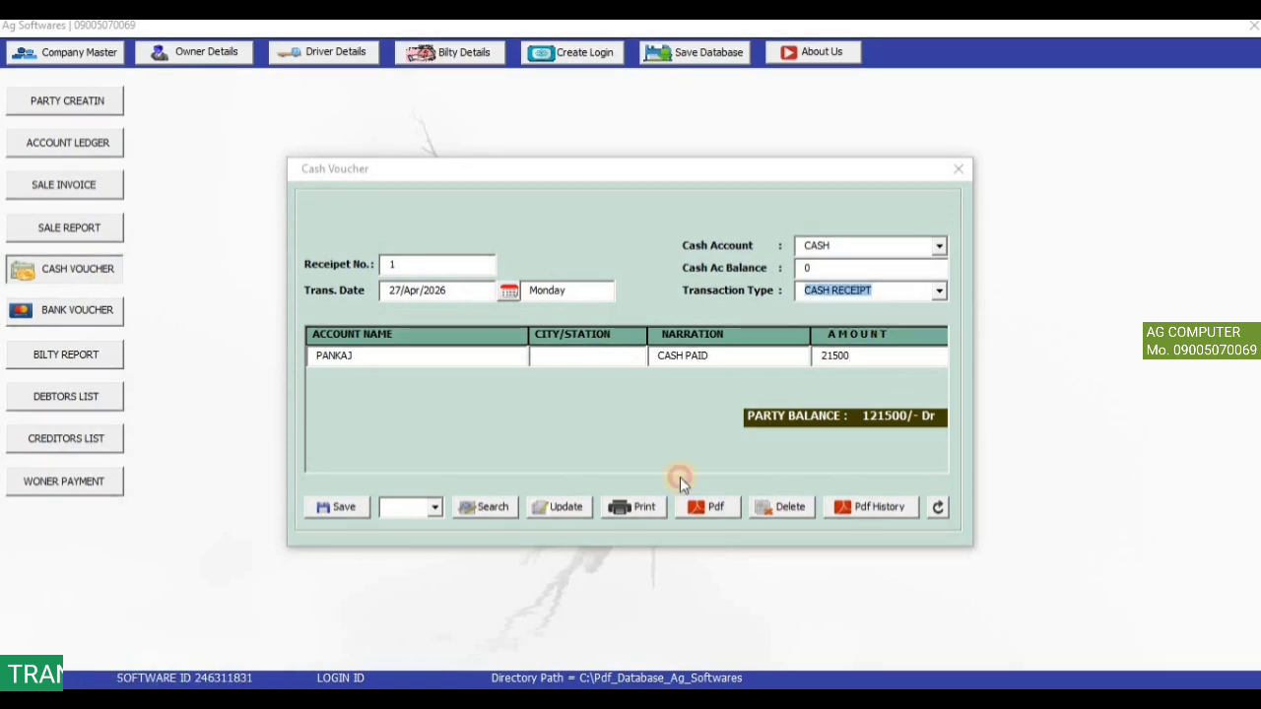
click(351, 515)
click(665, 425)
Reload receipt 1, export it to PDF, and confirm the database was saved.
click(434, 509)
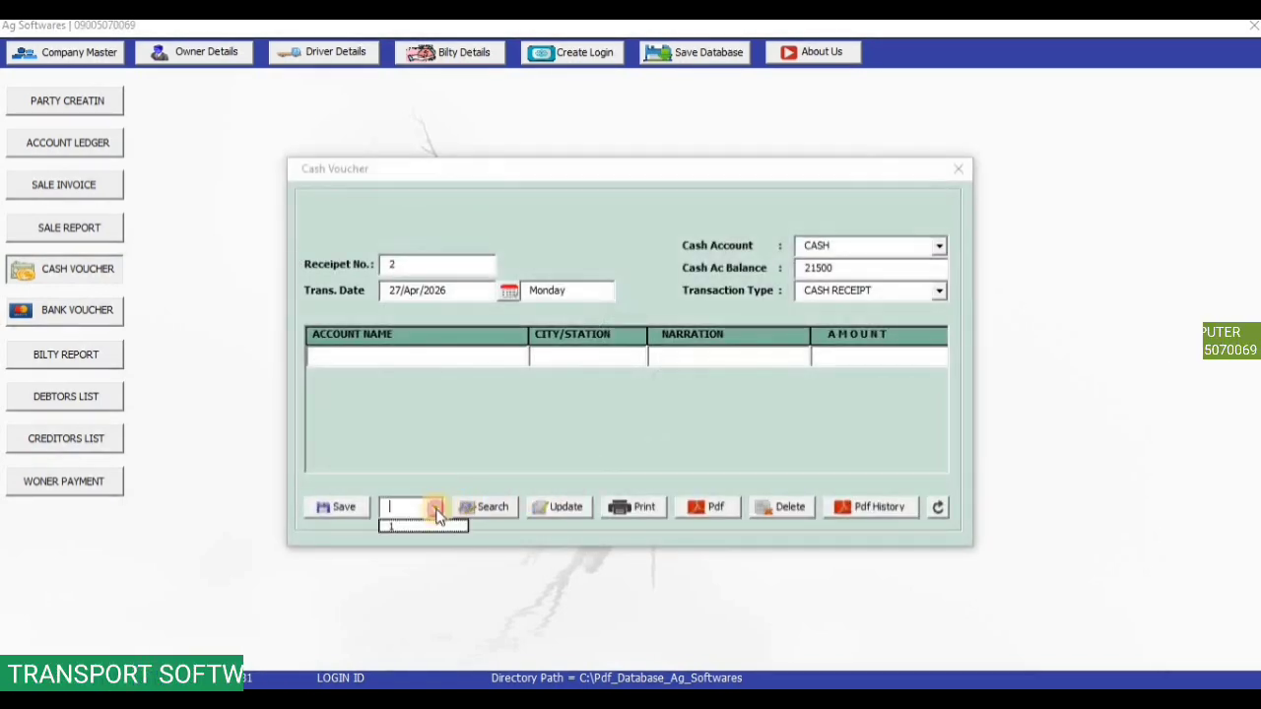
click(424, 527)
click(485, 506)
click(697, 510)
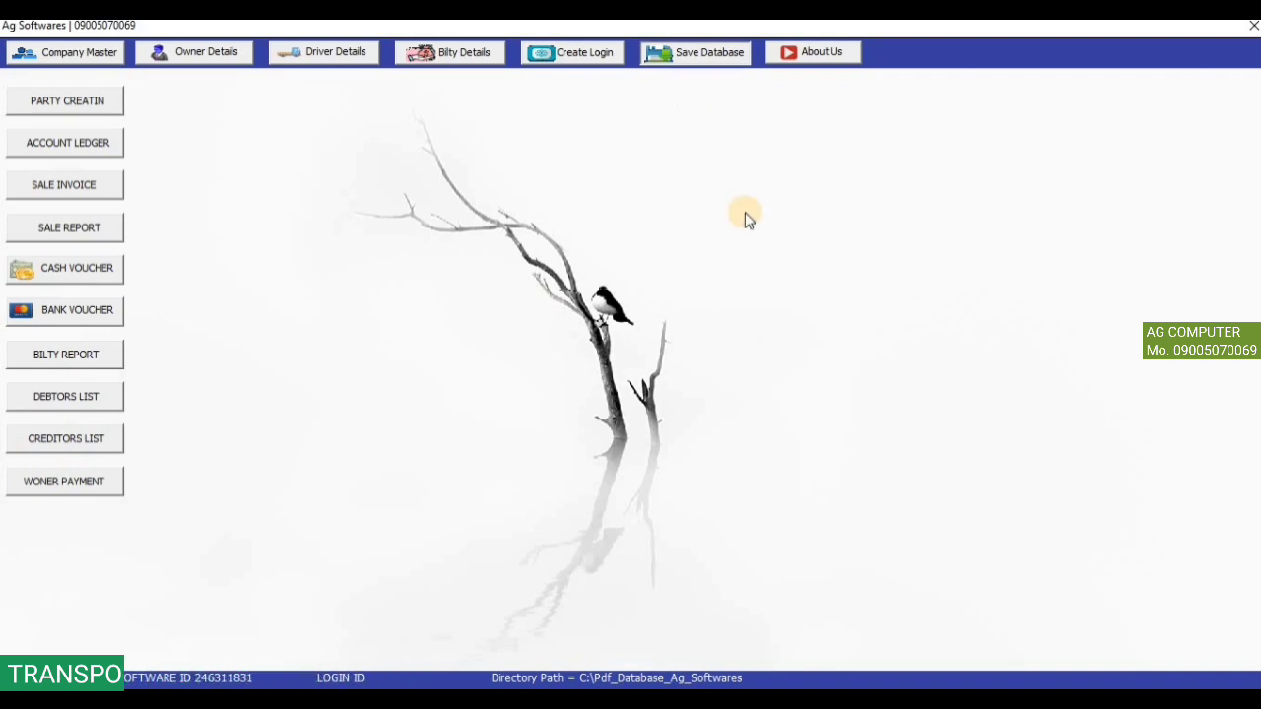
click(724, 422)
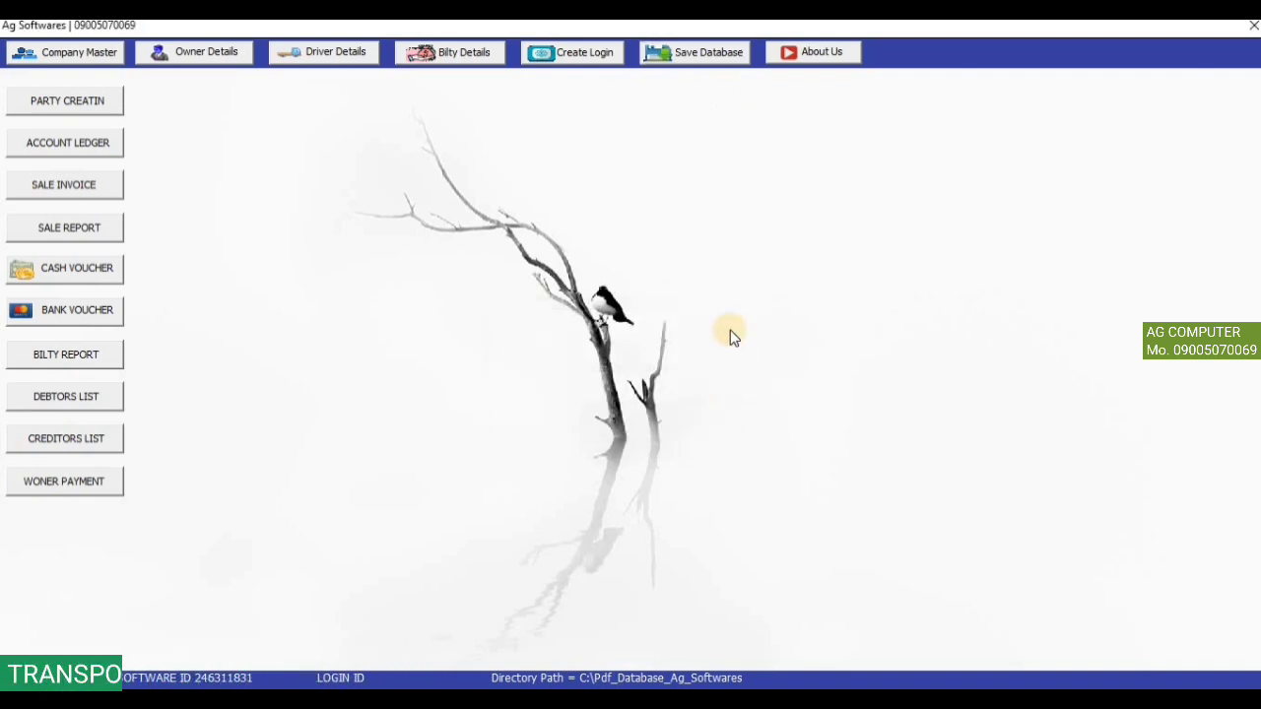